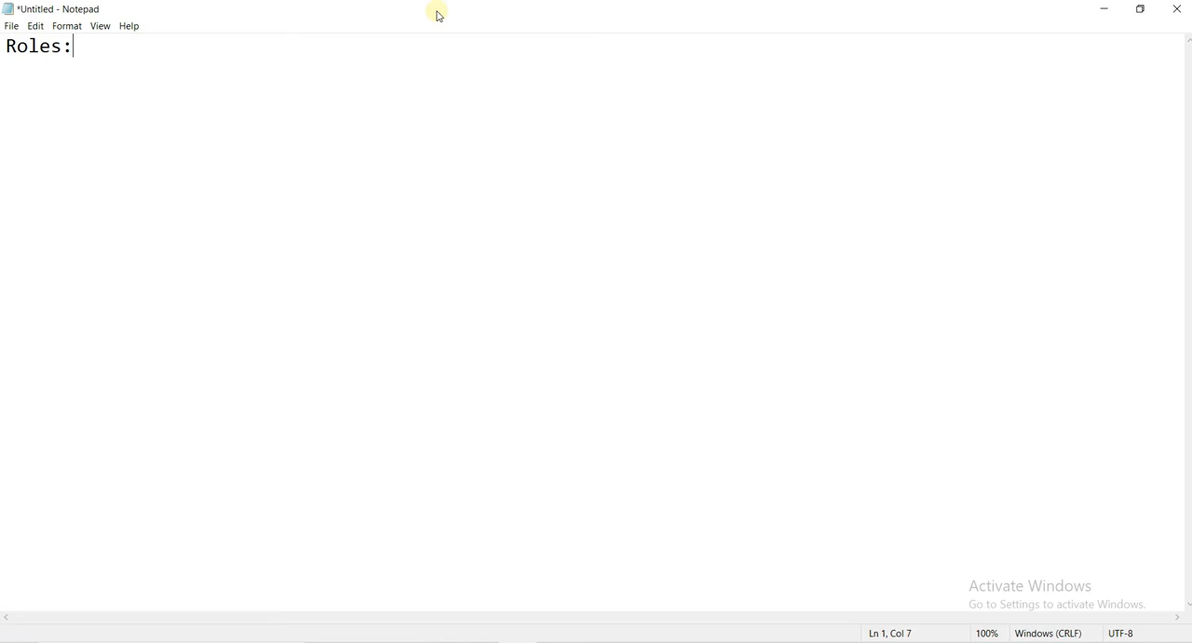
- Add the line "resource based policy" below the "Roles:" heading in the note
{"action": "key", "text": "Return"}
{"action": "type", "text": "resource b"}
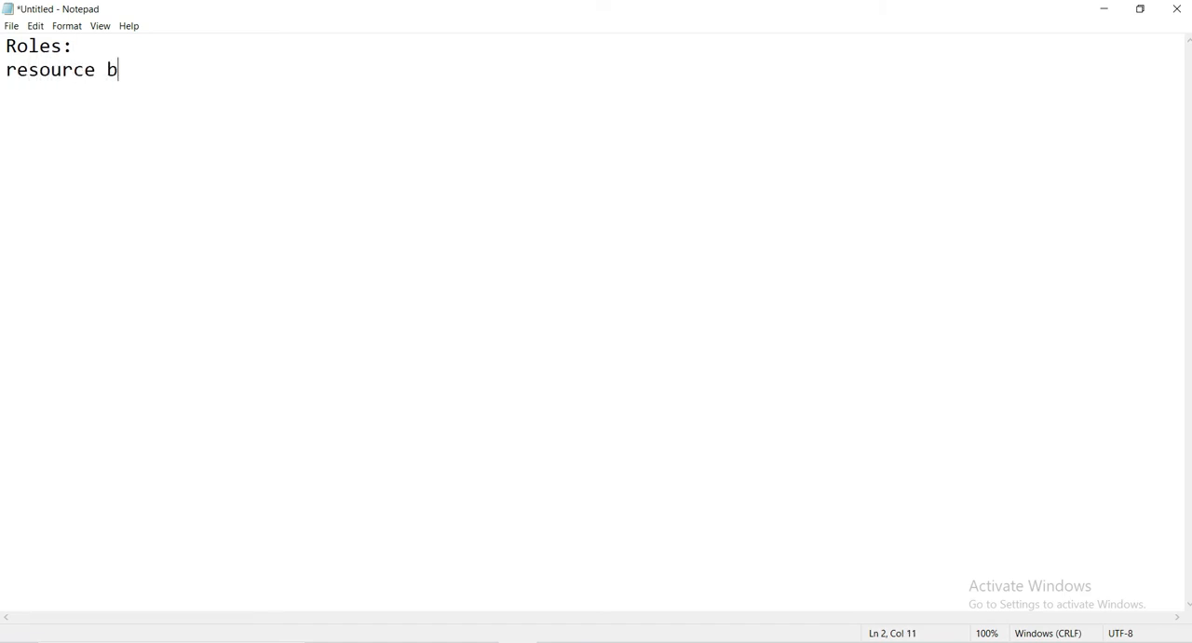
{"action": "type", "text": "ased policy"}
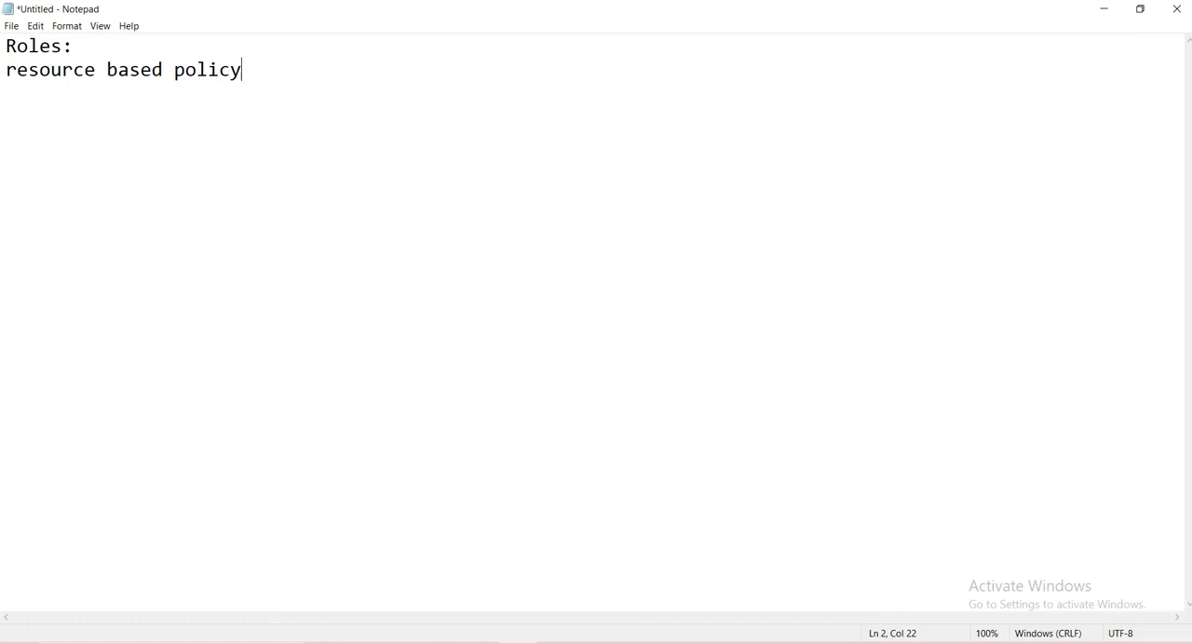
- Add "Instance-Profile" as a third line in the note and highlight it briefly
{"action": "key", "text": "Return"}
{"action": "type", "text": "Instance-"}
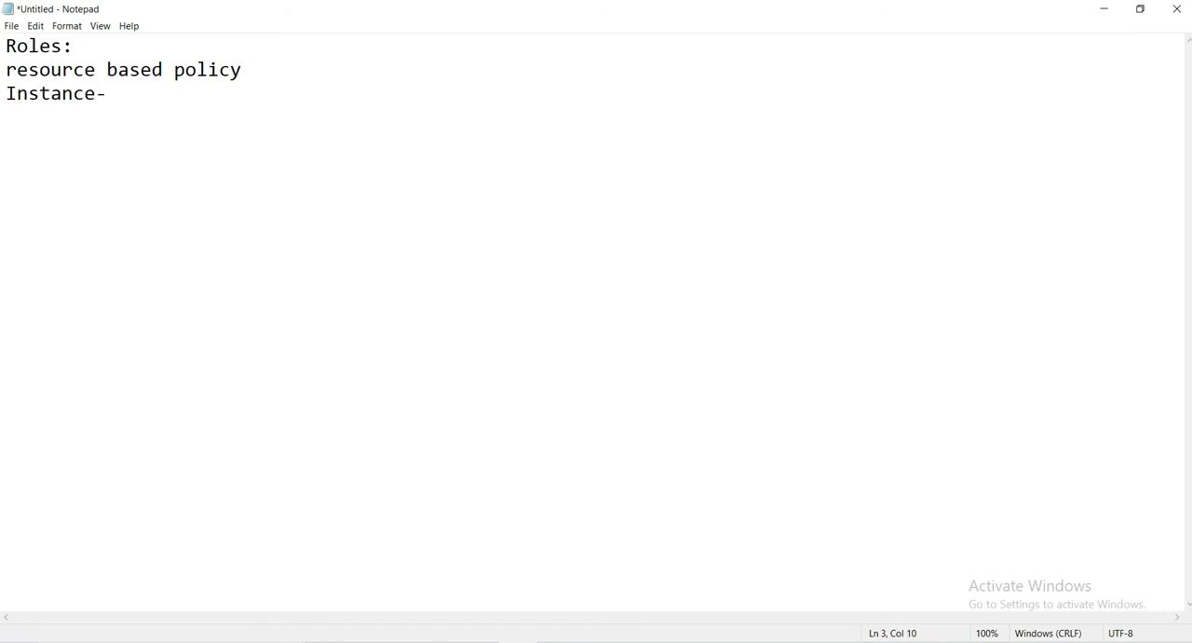
{"action": "type", "text": "Profile"}
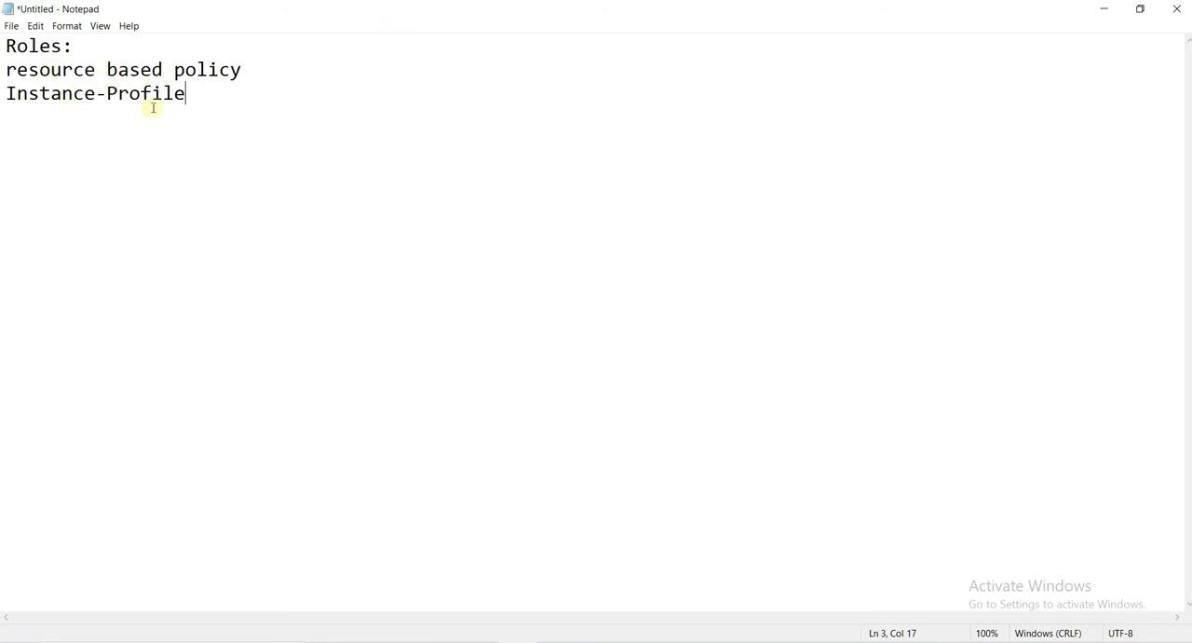
{"action": "left_click_drag", "start_coordinate": [190, 99], "coordinate": [5, 105]}
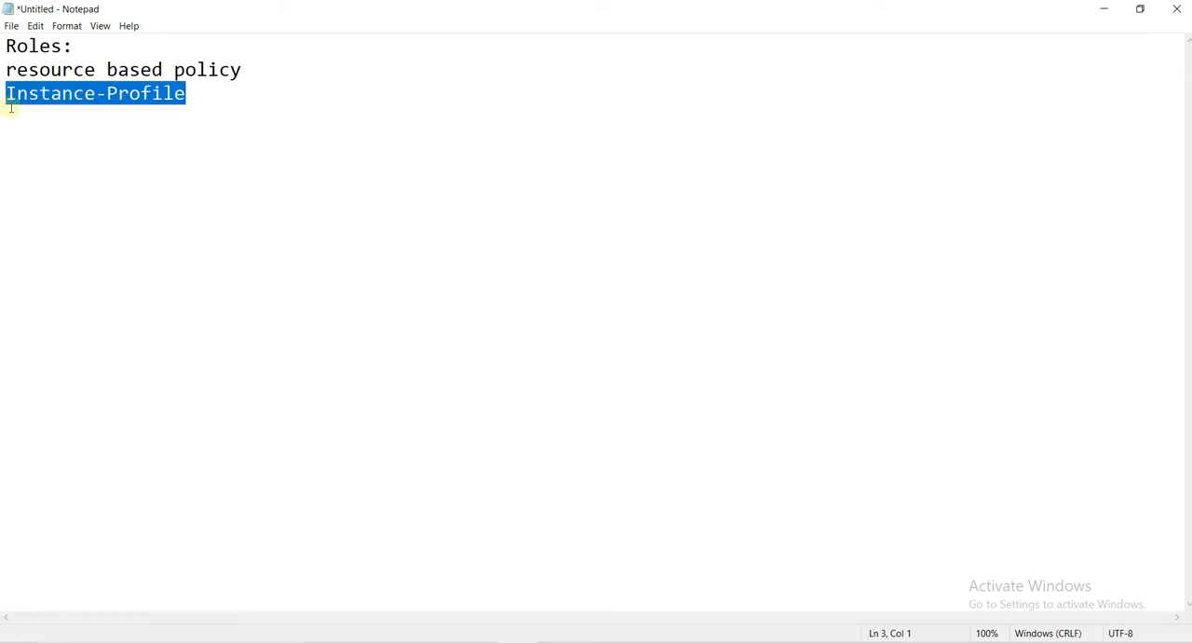
{"action": "left_click", "coordinate": [198, 99]}
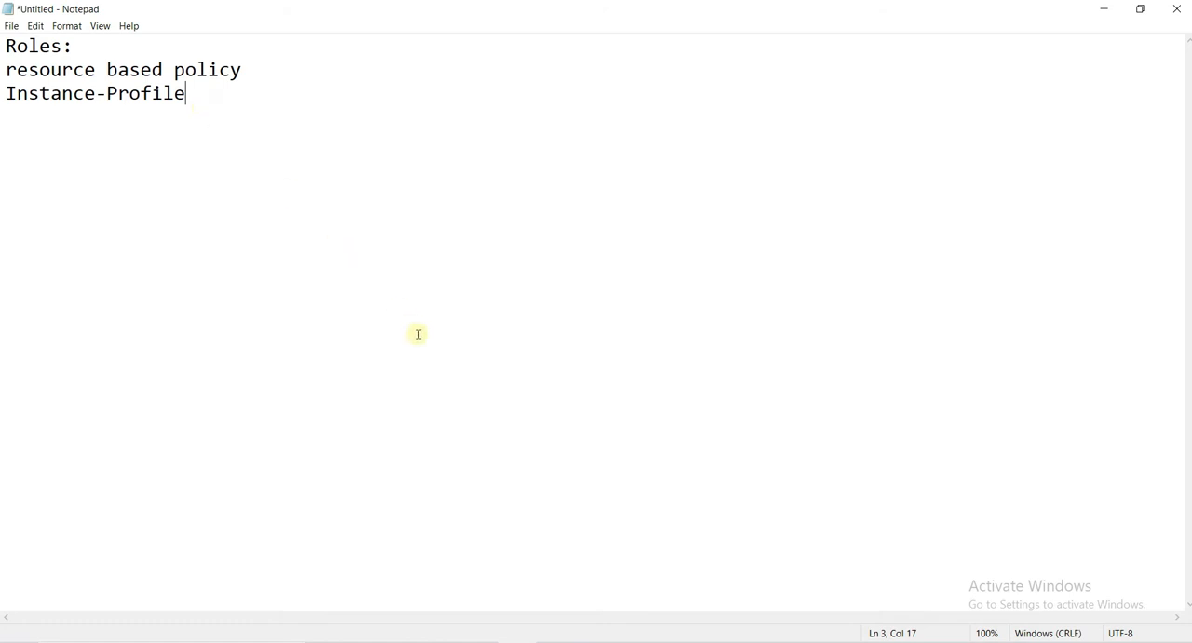
- Switch to the AWS IAM console in the browser and bring up the list of existing roles
{"action": "left_click", "coordinate": [433, 641]}
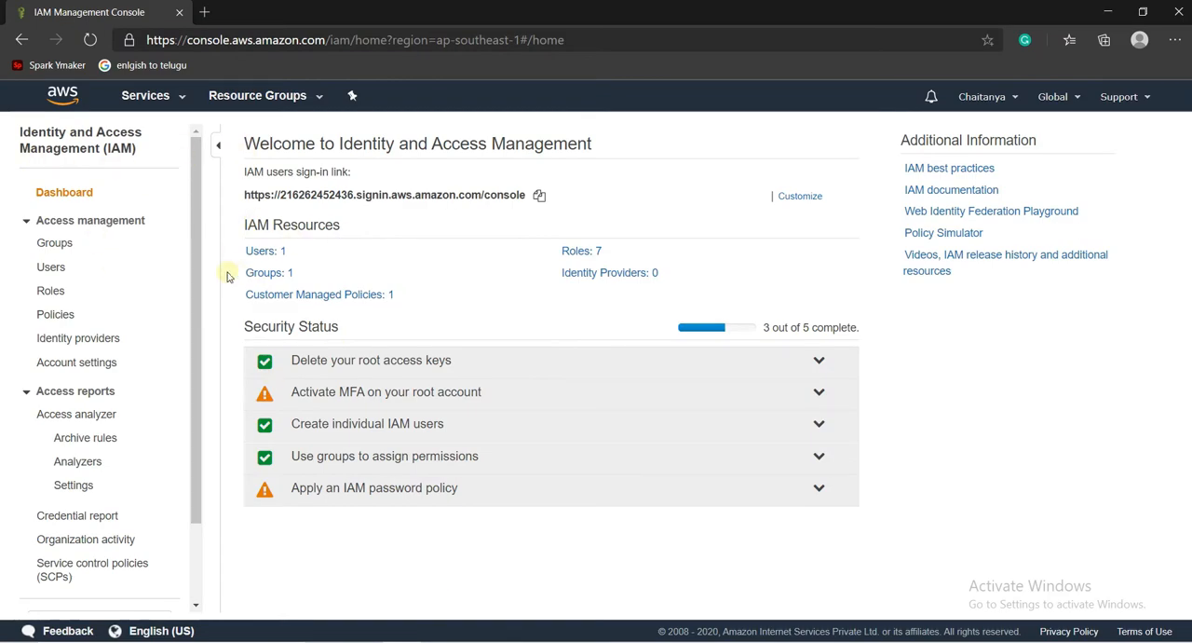
{"action": "left_click", "coordinate": [63, 296]}
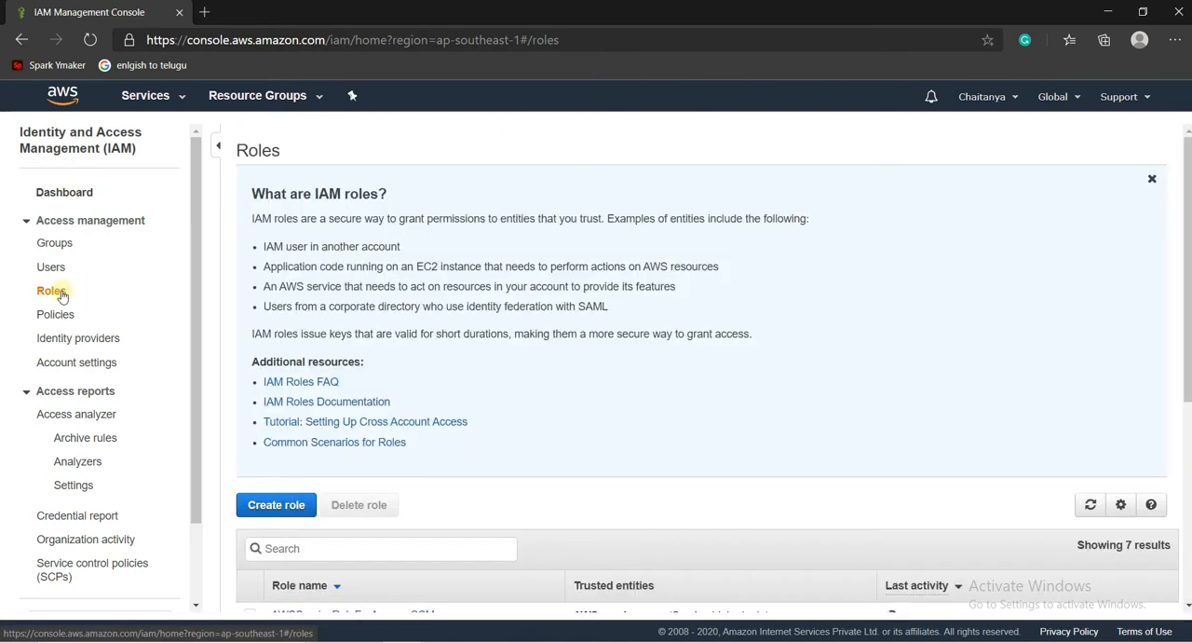
{"action": "left_click_drag", "start_coordinate": [1189, 326], "coordinate": [1181, 466]}
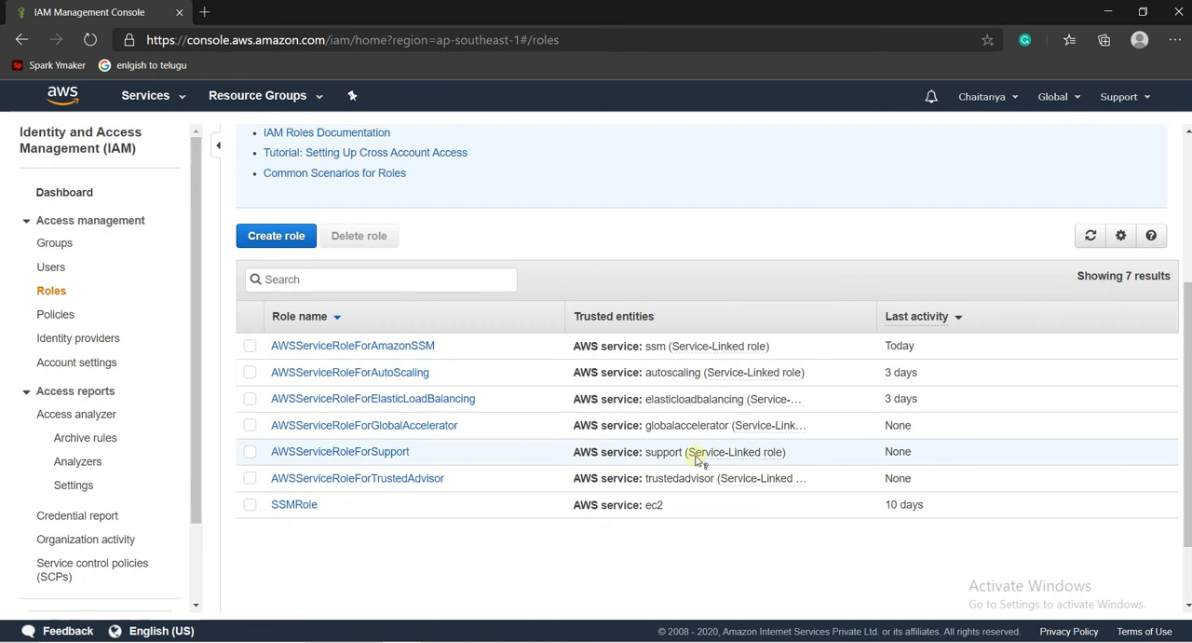
- Start a new IAM role with AWS service as trusted entity and EC2 as use case, and proceed to permissions
{"action": "left_click", "coordinate": [298, 238]}
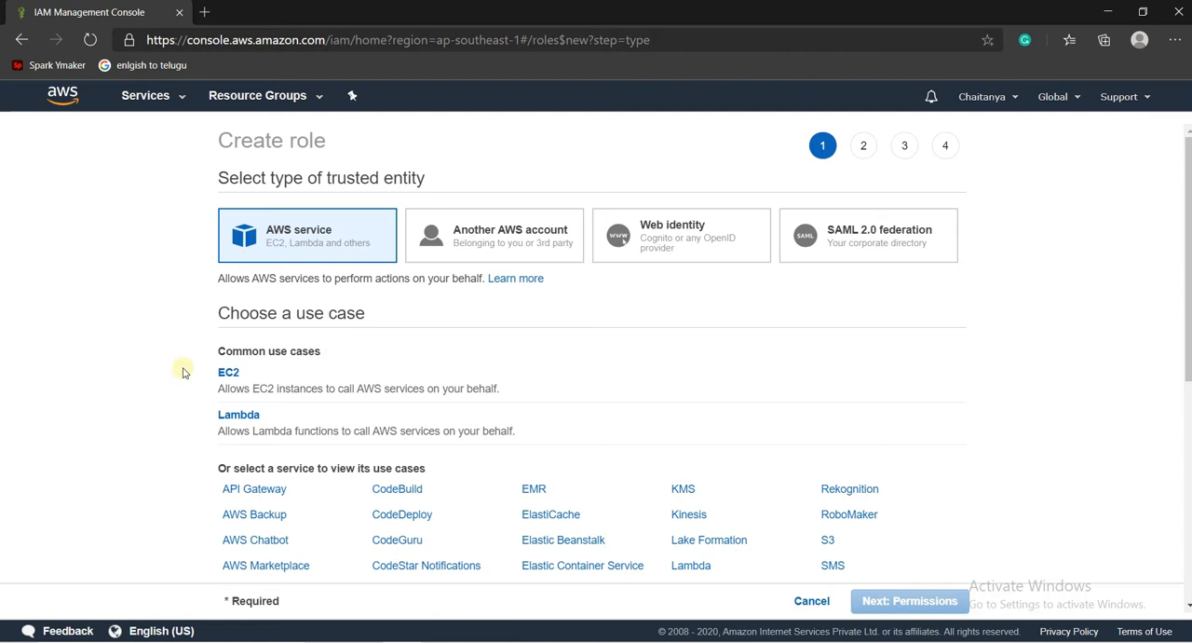
{"action": "left_click", "coordinate": [266, 371]}
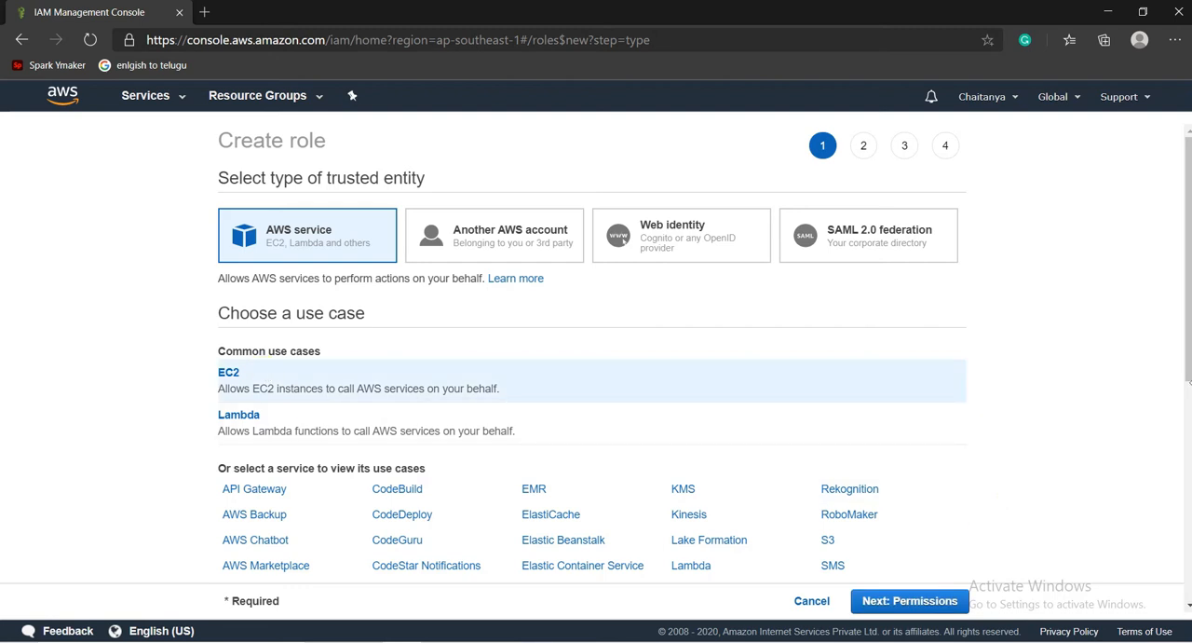
{"action": "scroll", "coordinate": [1185, 454], "scroll_direction": "down", "scroll_amount": 1}
{"action": "scroll", "coordinate": [1185, 454], "scroll_direction": "down", "scroll_amount": 3}
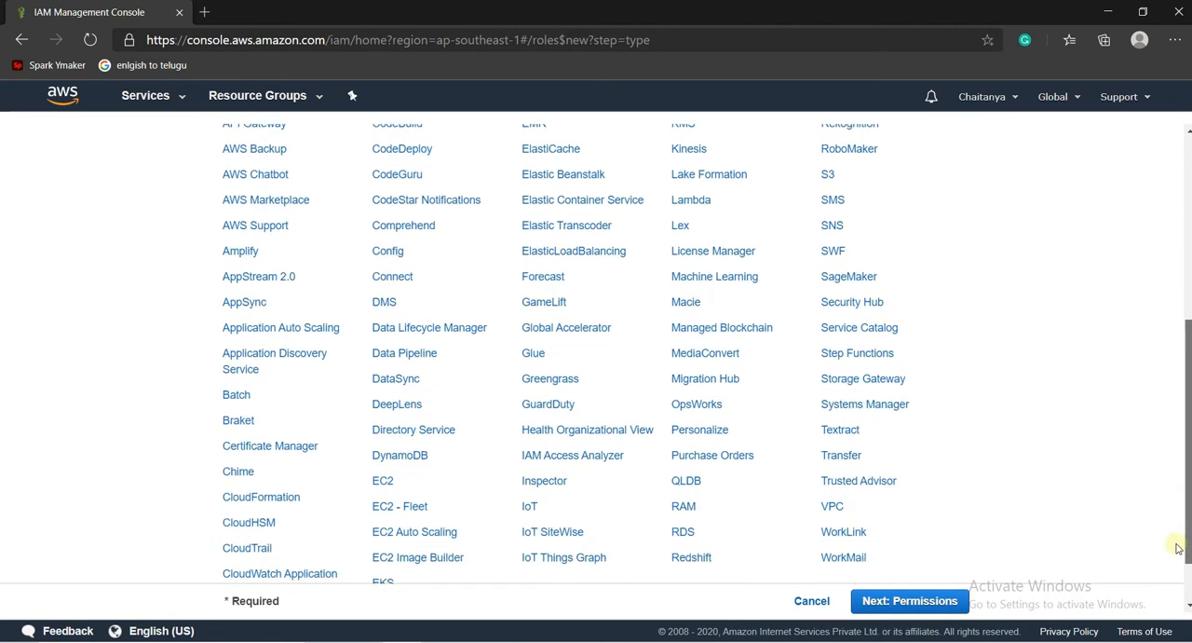
{"action": "scroll", "coordinate": [1185, 451], "scroll_direction": "up", "scroll_amount": 2}
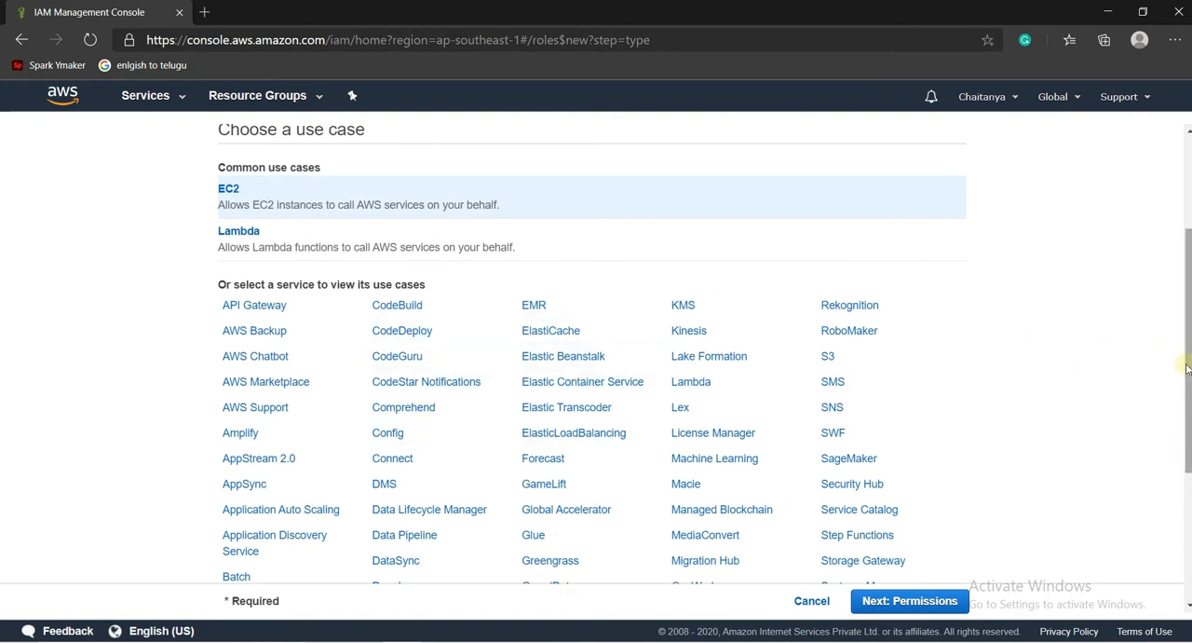
{"action": "left_click_drag", "start_coordinate": [1187, 380], "coordinate": [1165, 497]}
{"action": "left_click", "coordinate": [925, 604]}
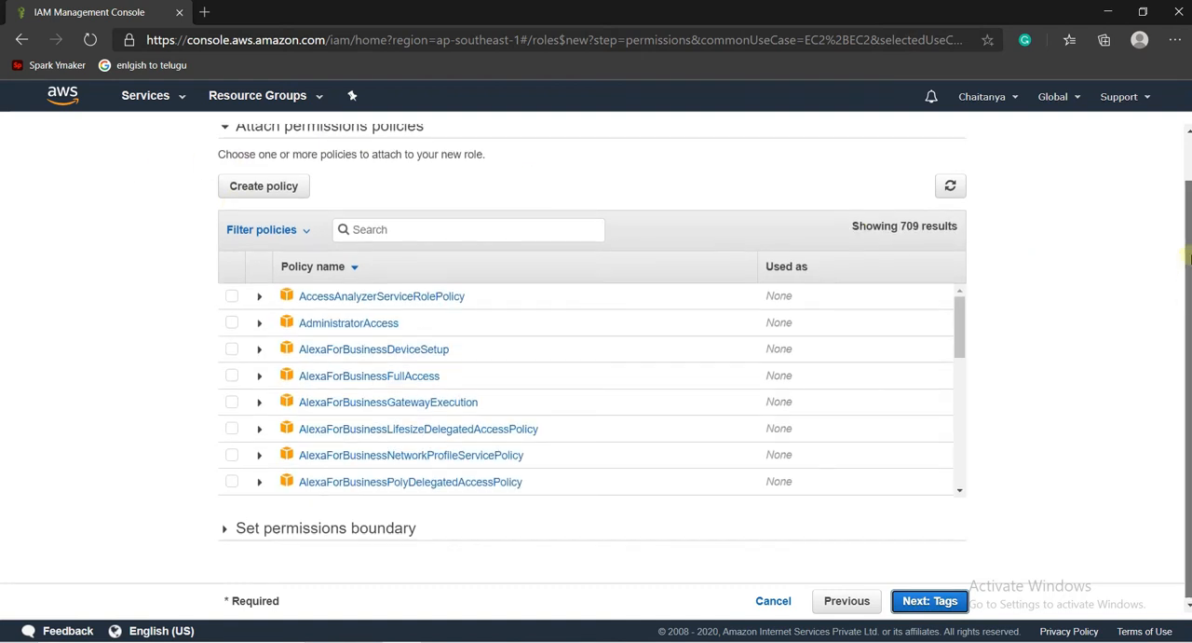
- Search the policies for "s3", attach AmazonS3FullAccess to the role and continue to the tags
{"action": "scroll", "coordinate": [1153, 252], "scroll_direction": "up", "scroll_amount": 1}
{"action": "left_click", "coordinate": [509, 279]}
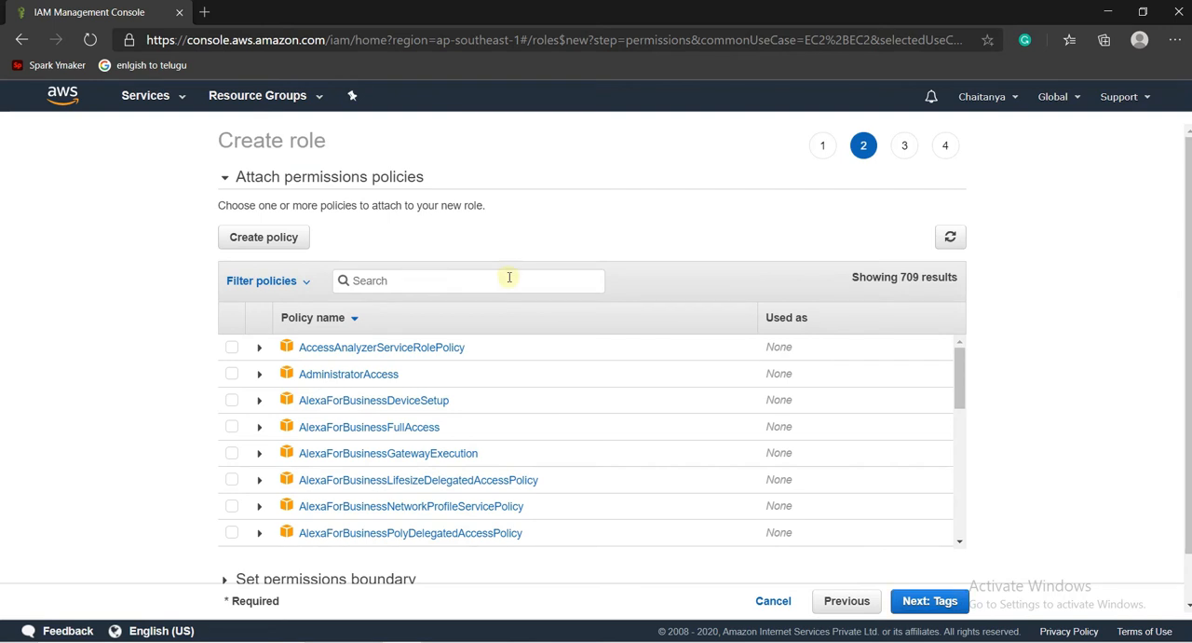
{"action": "type", "text": "s3"}
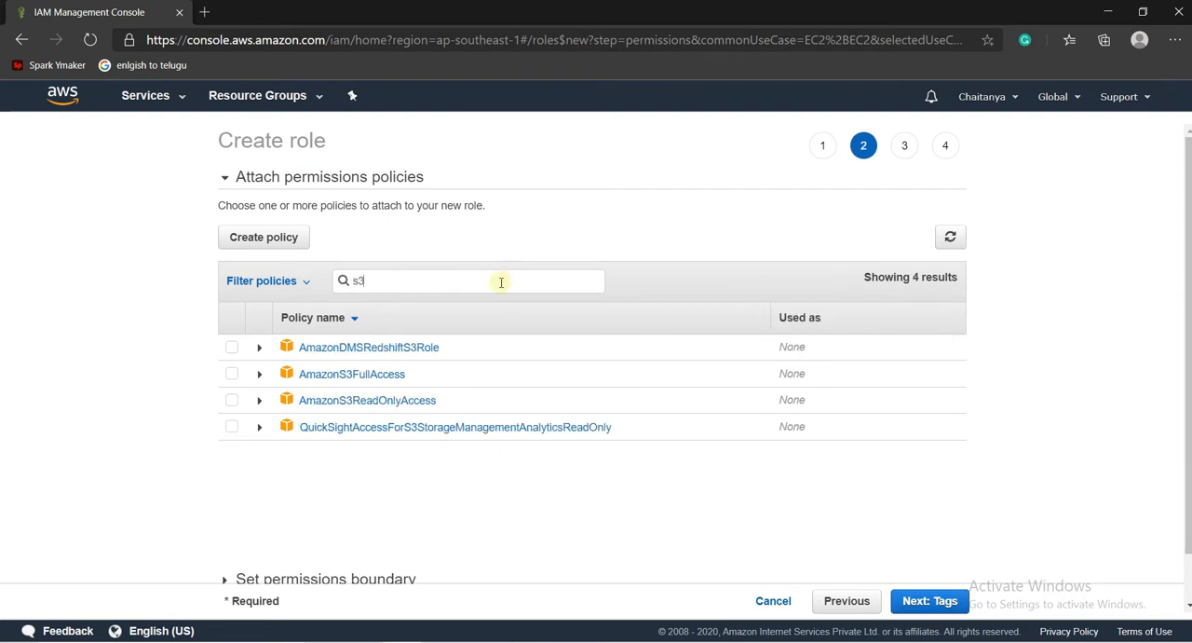
{"action": "left_click", "coordinate": [232, 373]}
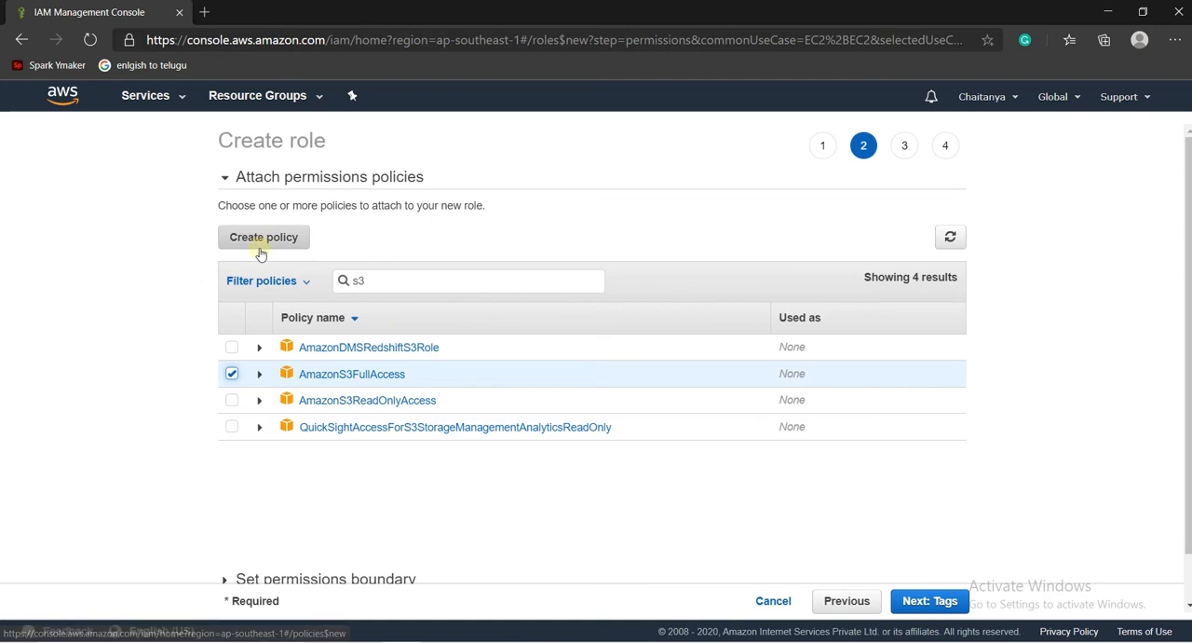
{"action": "left_click", "coordinate": [924, 602]}
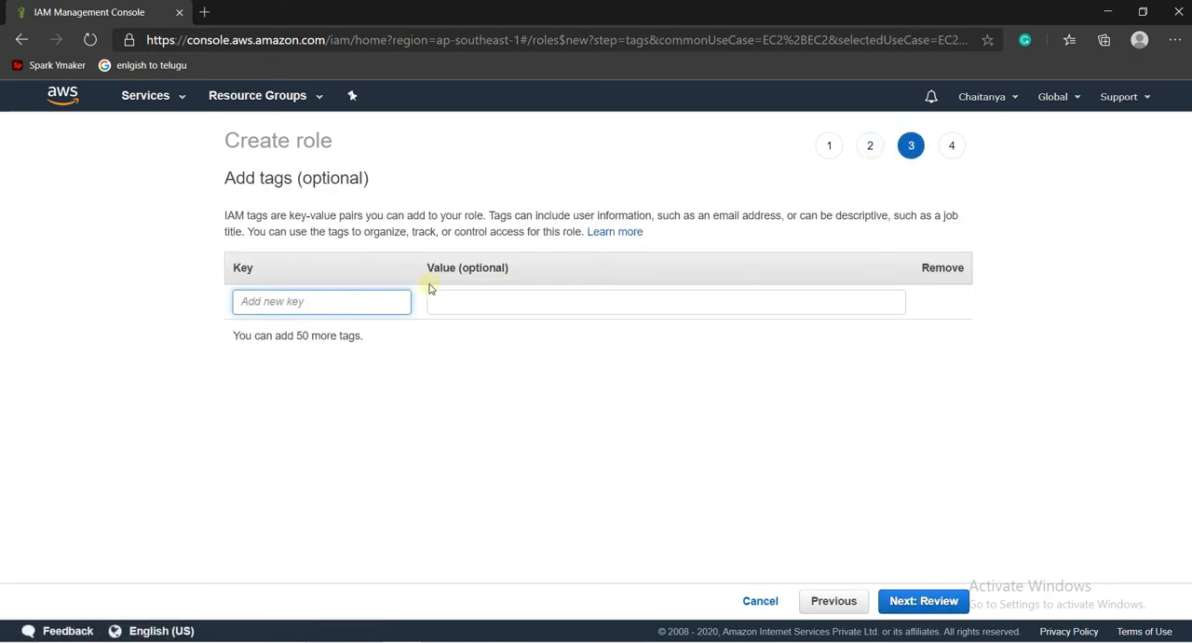
- Add a tag with key Name and value Role-1 to the role and proceed to the review
{"action": "type", "text": "Name"}
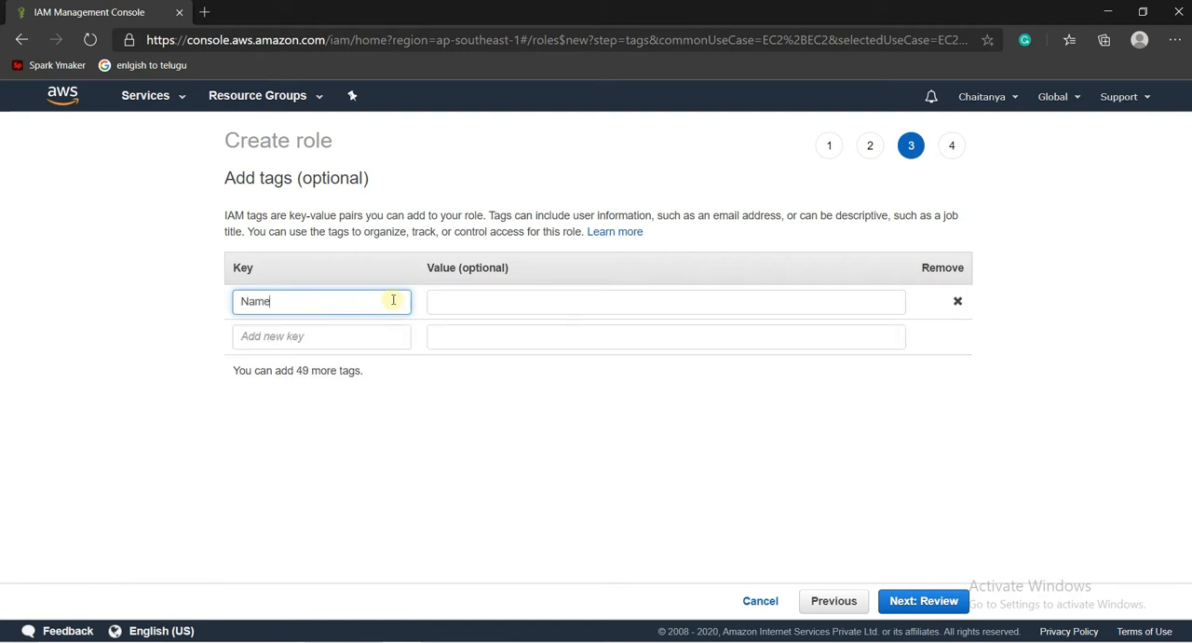
{"action": "key", "text": "Tab"}
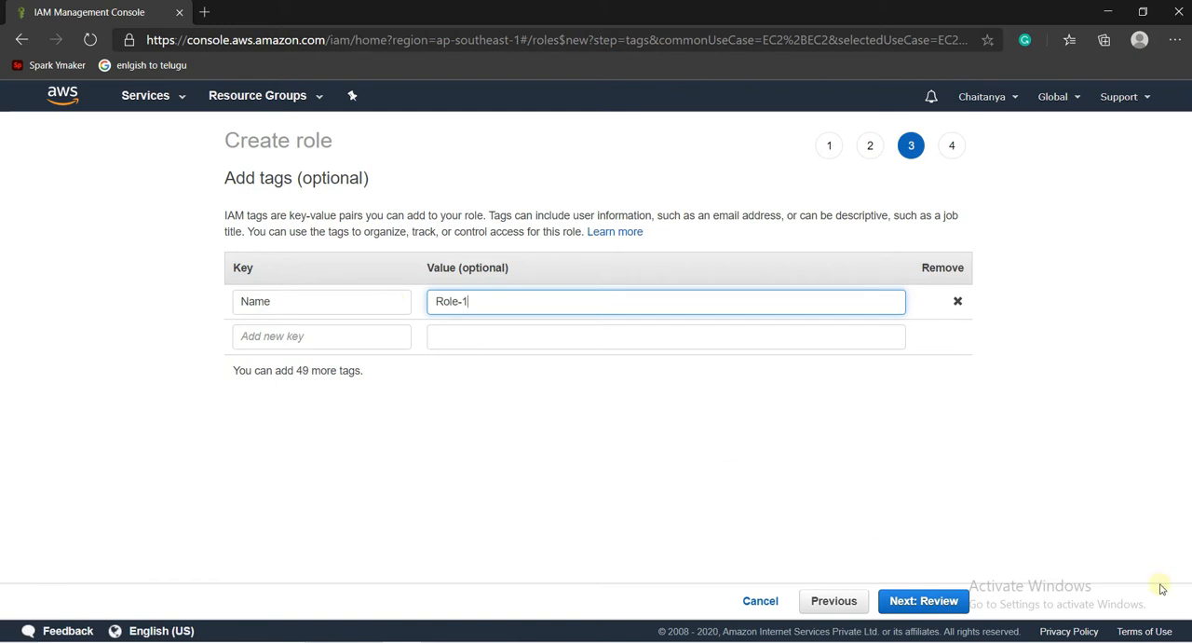
{"action": "left_click", "coordinate": [964, 603]}
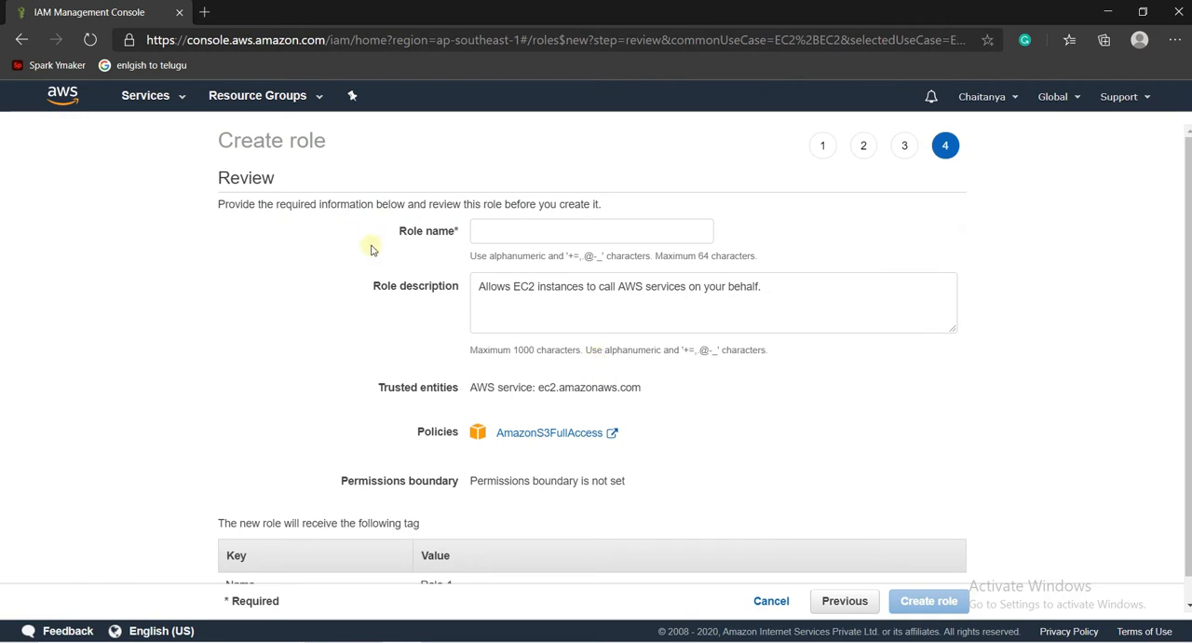
- Name the role SimpleRole, create it and select it in the roles list
{"action": "left_click", "coordinate": [528, 233]}
{"action": "type", "text": "Sl"}
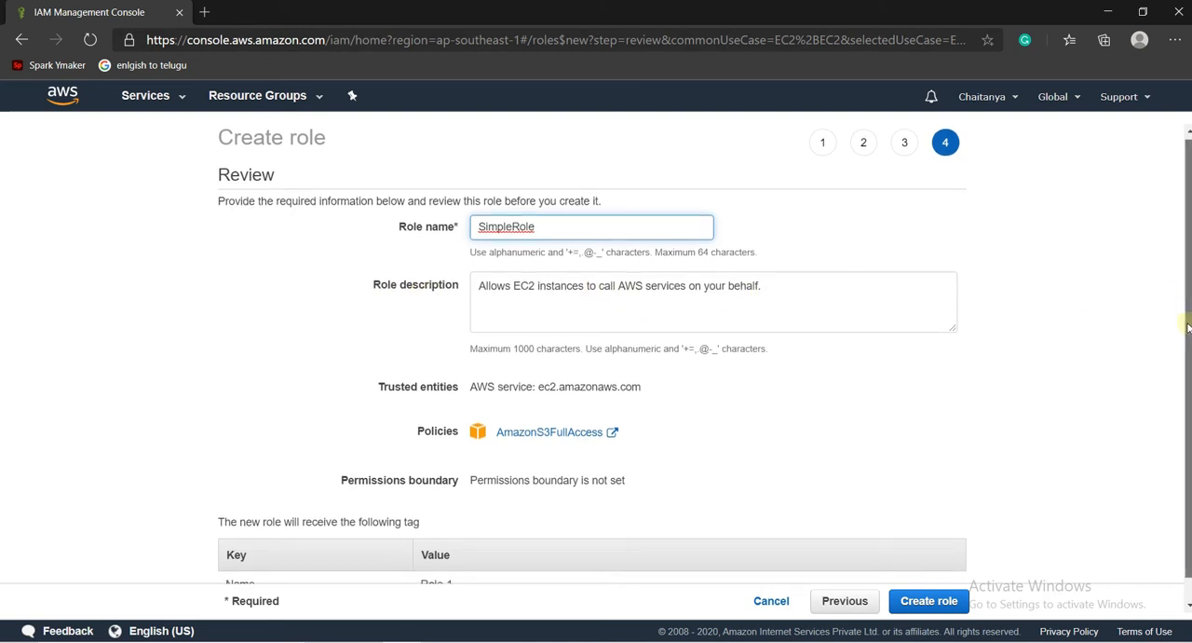
{"action": "scroll", "coordinate": [1186, 312], "scroll_direction": "down", "scroll_amount": 1}
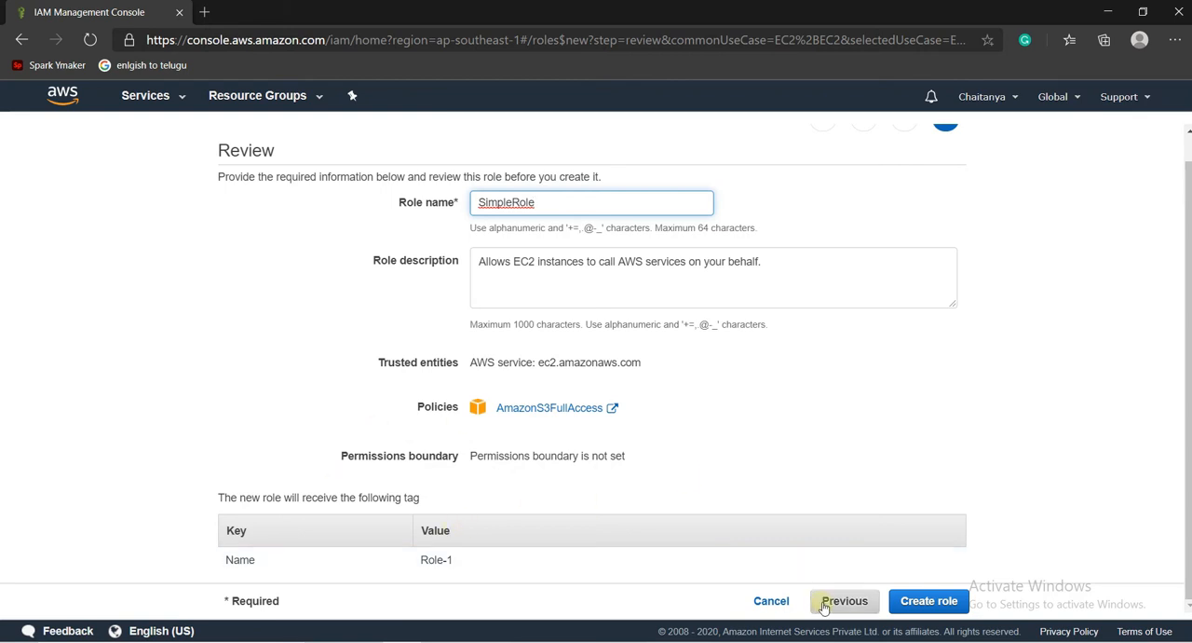
{"action": "left_click", "coordinate": [946, 604]}
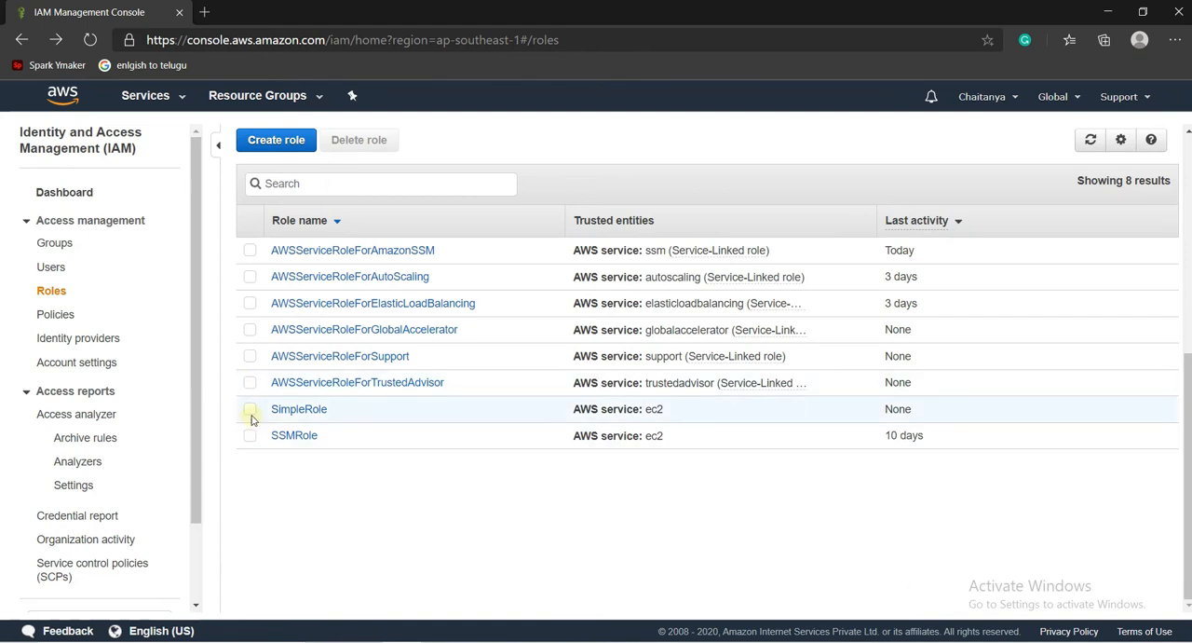
{"action": "left_click", "coordinate": [250, 411]}
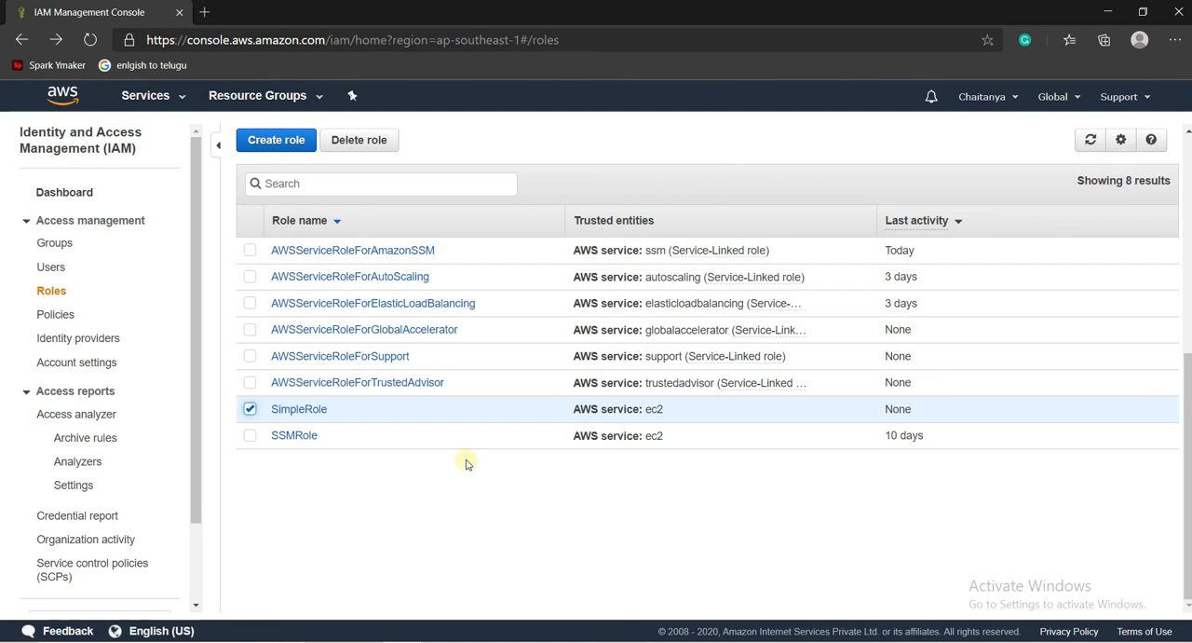
- Open the EC2 service in a new browser tab and go to its Instances page
{"action": "left_click", "coordinate": [178, 97]}
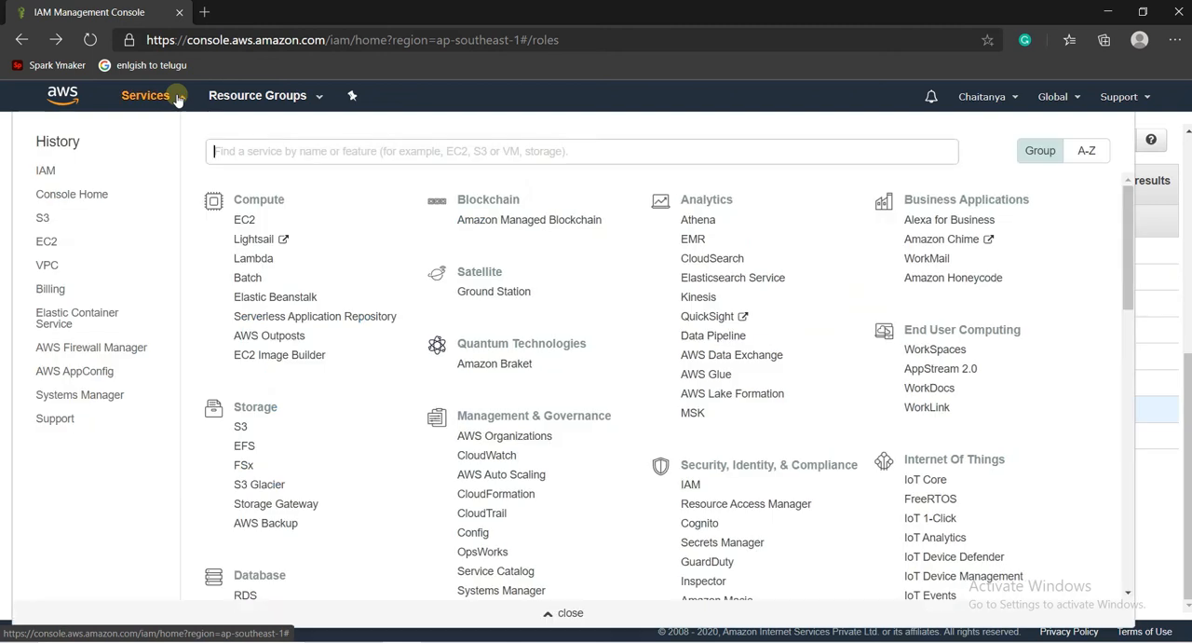
{"action": "right_click", "coordinate": [54, 249]}
{"action": "key", "text": "Escape"}
{"action": "left_click", "coordinate": [53, 249], "text": "ctrl"}
{"action": "left_click", "coordinate": [250, 11]}
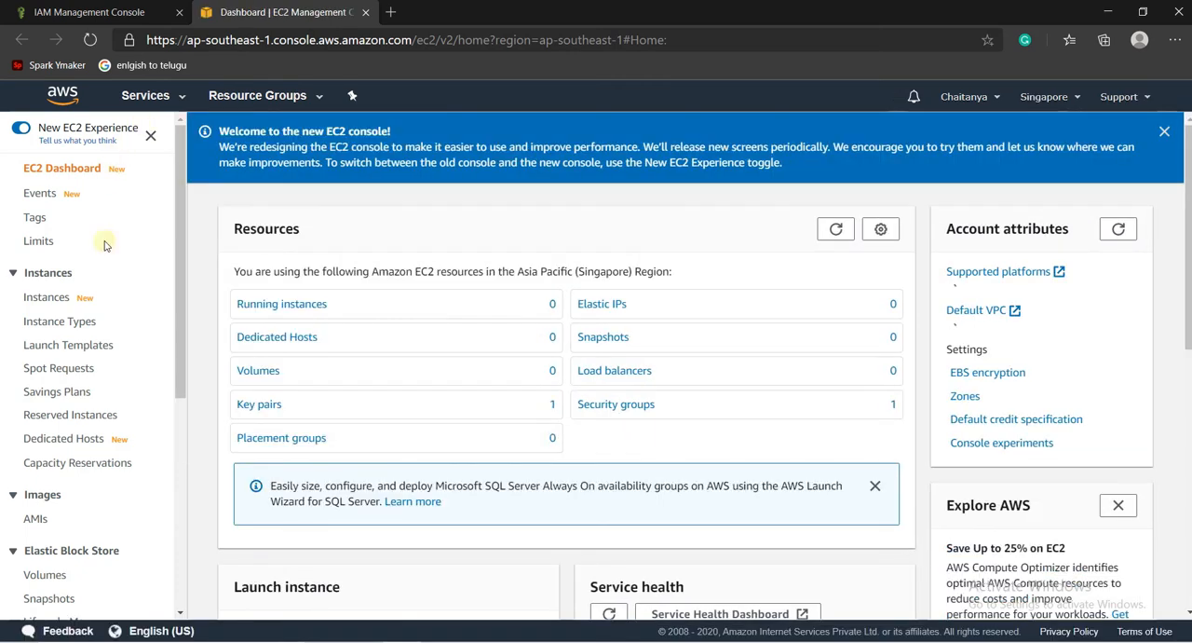
{"action": "left_click", "coordinate": [57, 300]}
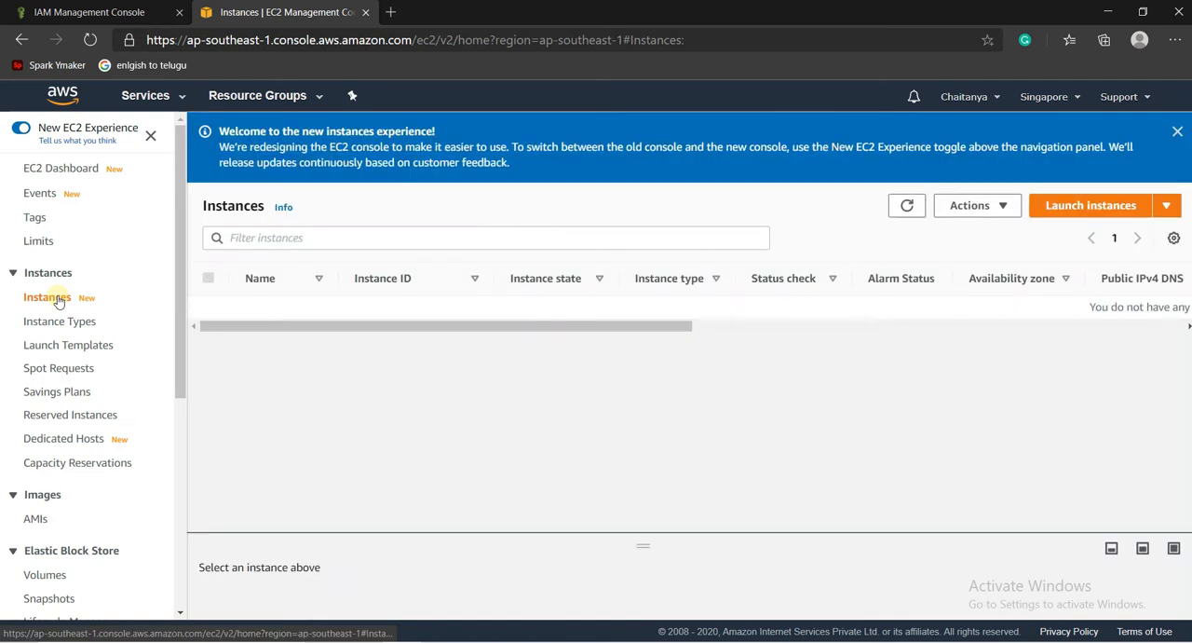
- Start launching an instance with the Red Hat Enterprise Linux 8 AMI and t2.micro type, and proceed to the instance details
{"action": "left_click", "coordinate": [1094, 212]}
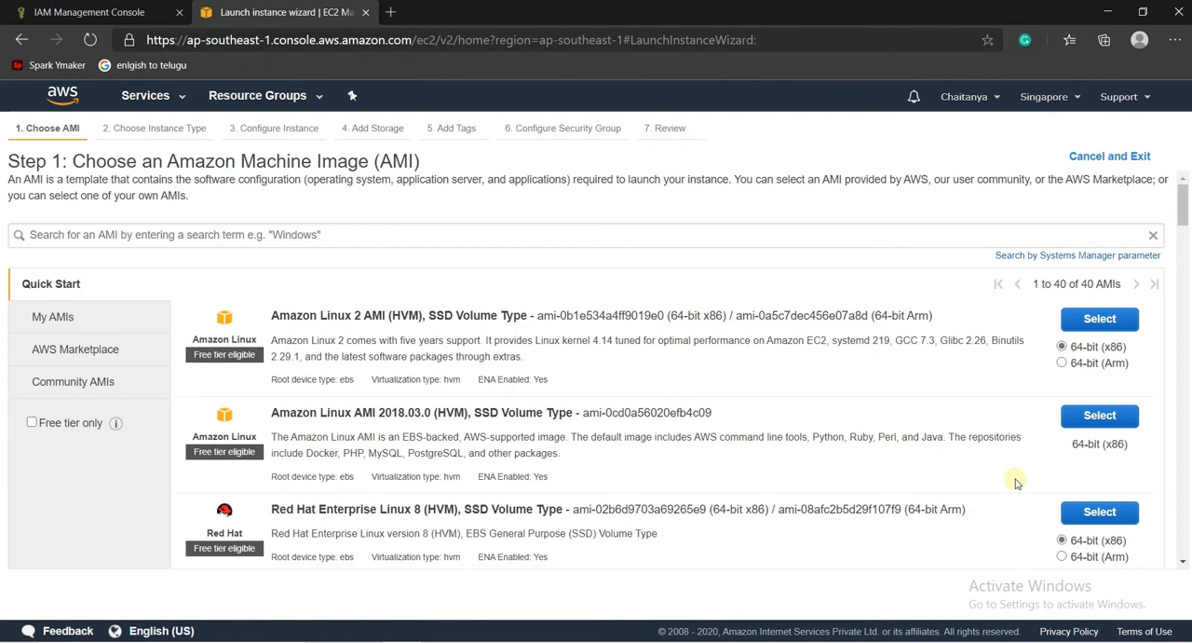
{"action": "left_click", "coordinate": [1099, 512]}
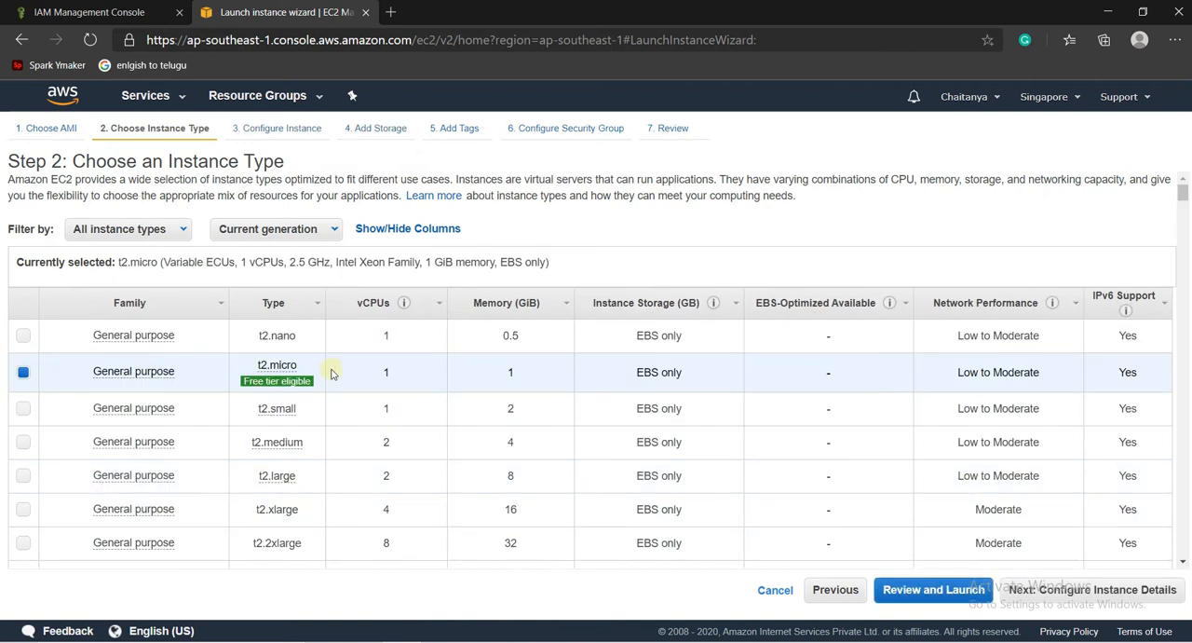
{"action": "left_click", "coordinate": [1032, 593]}
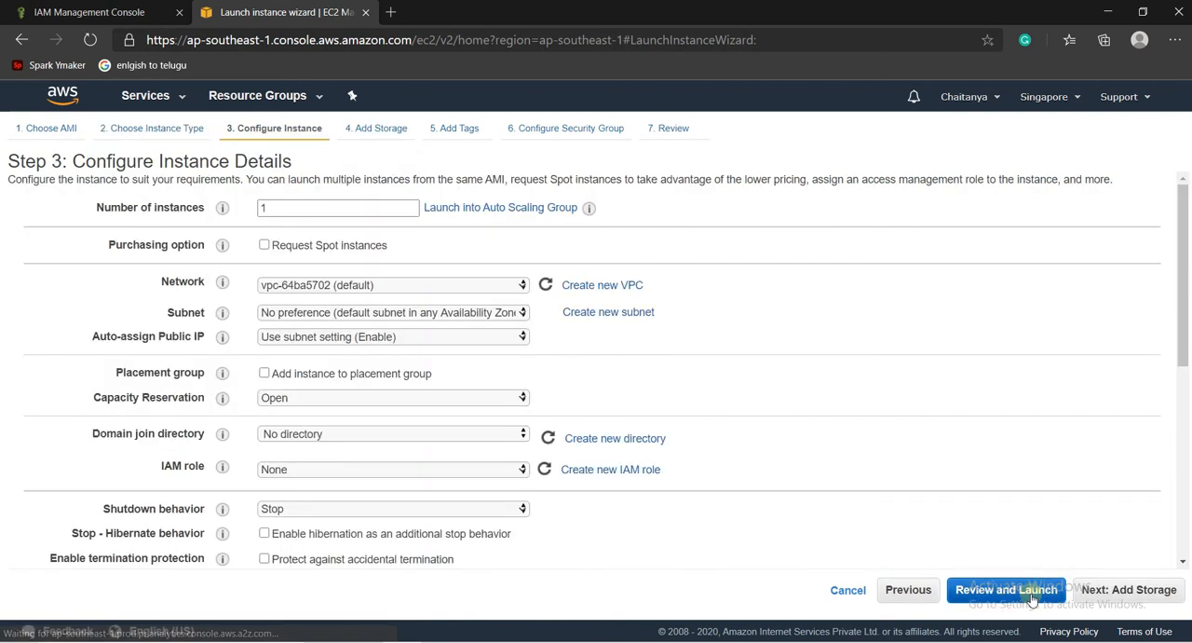
- Keep the default VPC as the network and set the subnet to subnet-ceca0c86 in ap-southeast-1a
{"action": "mouse_move", "coordinate": [224, 249]}
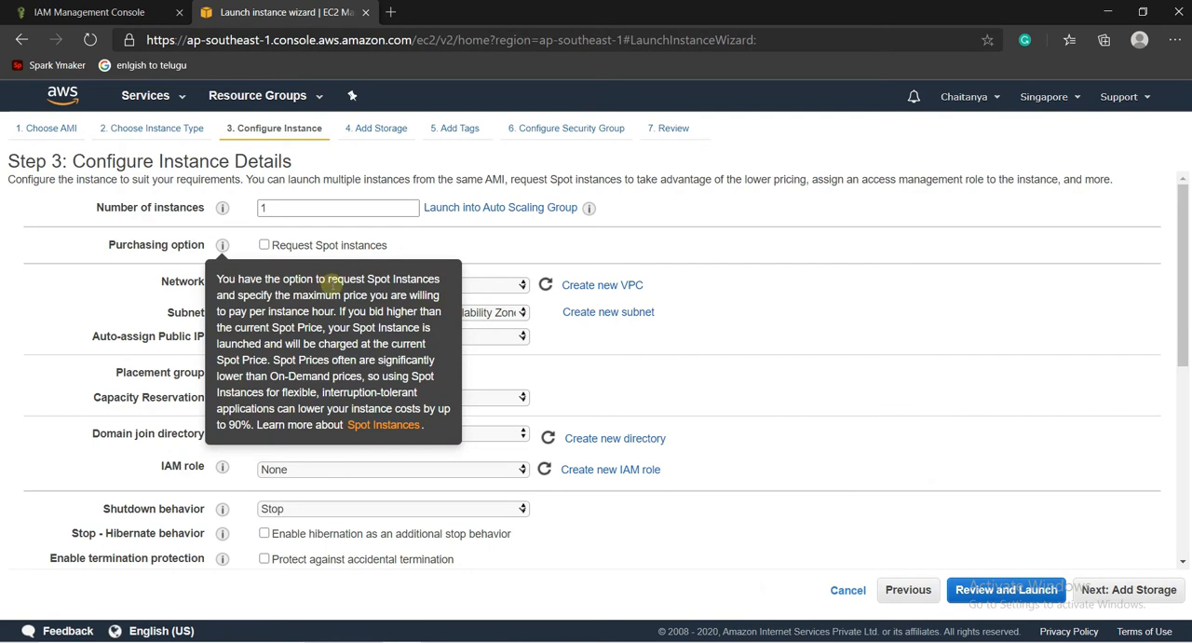
{"action": "left_click", "coordinate": [471, 288]}
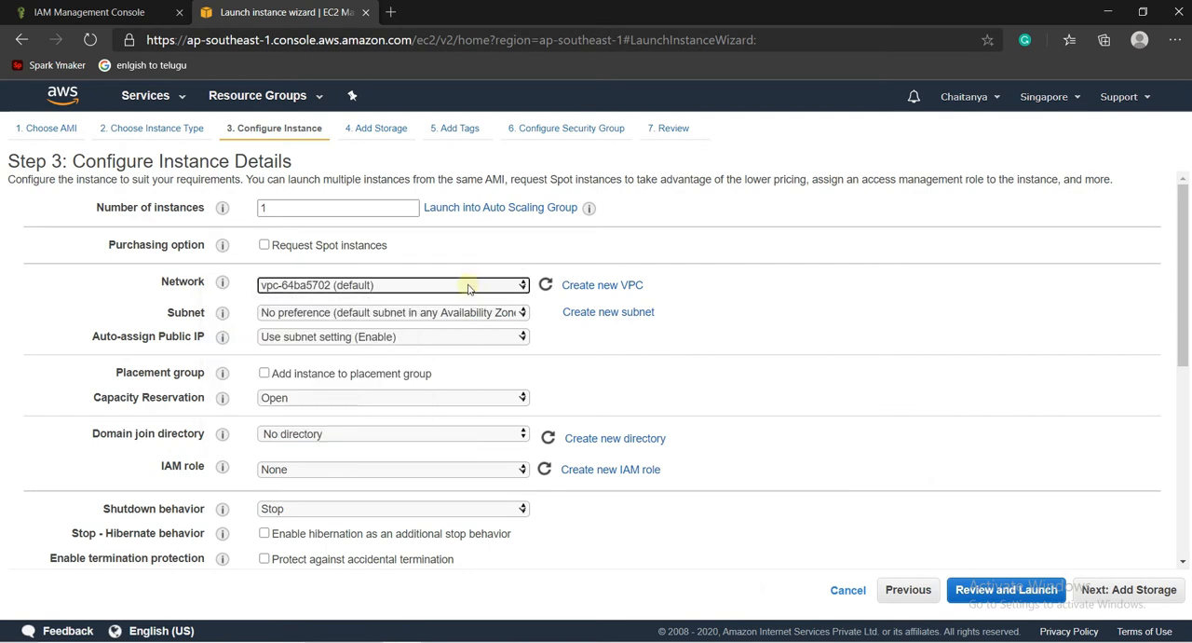
{"action": "left_click", "coordinate": [423, 316]}
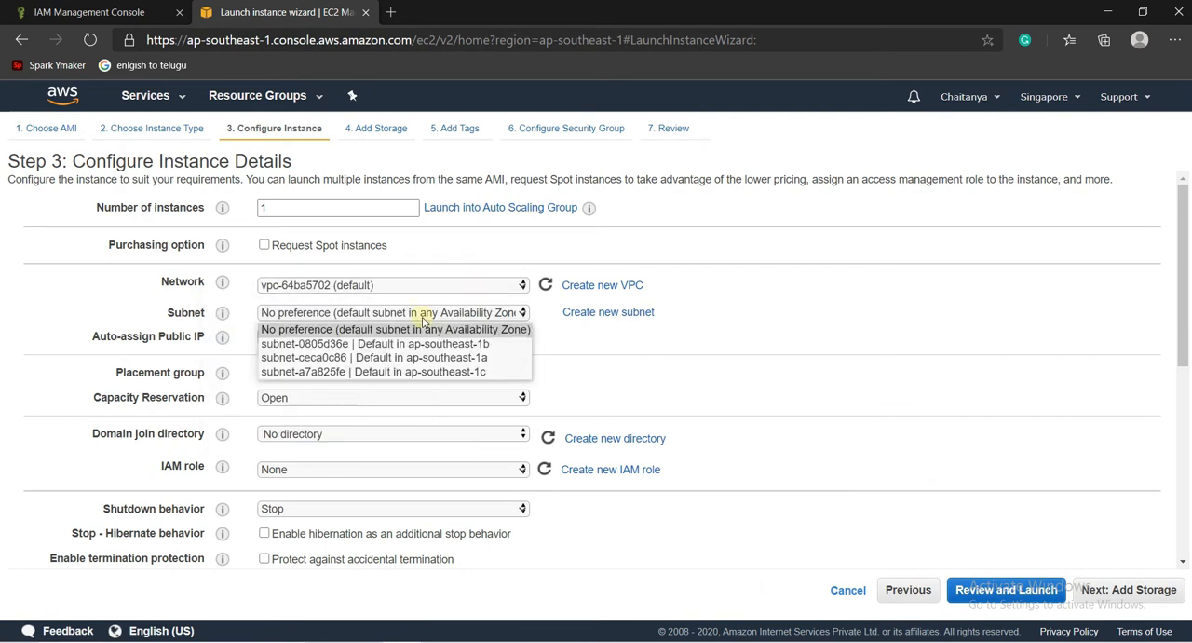
{"action": "left_click", "coordinate": [419, 358]}
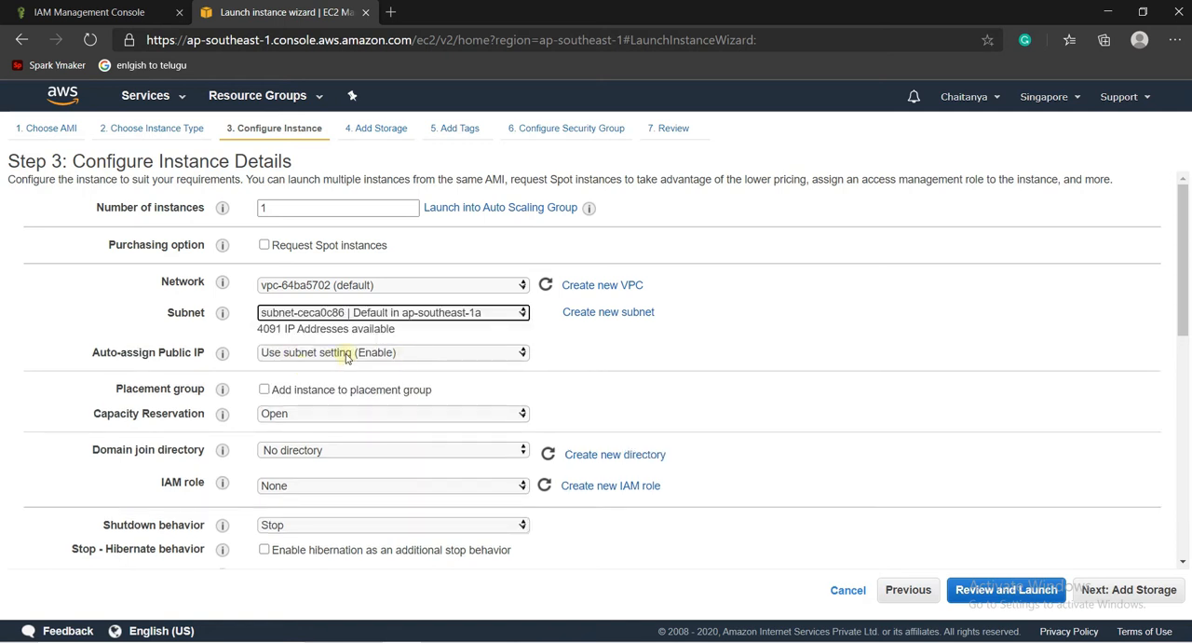
- Enable auto-assigning of a public IP for the instance and set its IAM role to SimpleRole
{"action": "left_click", "coordinate": [345, 358]}
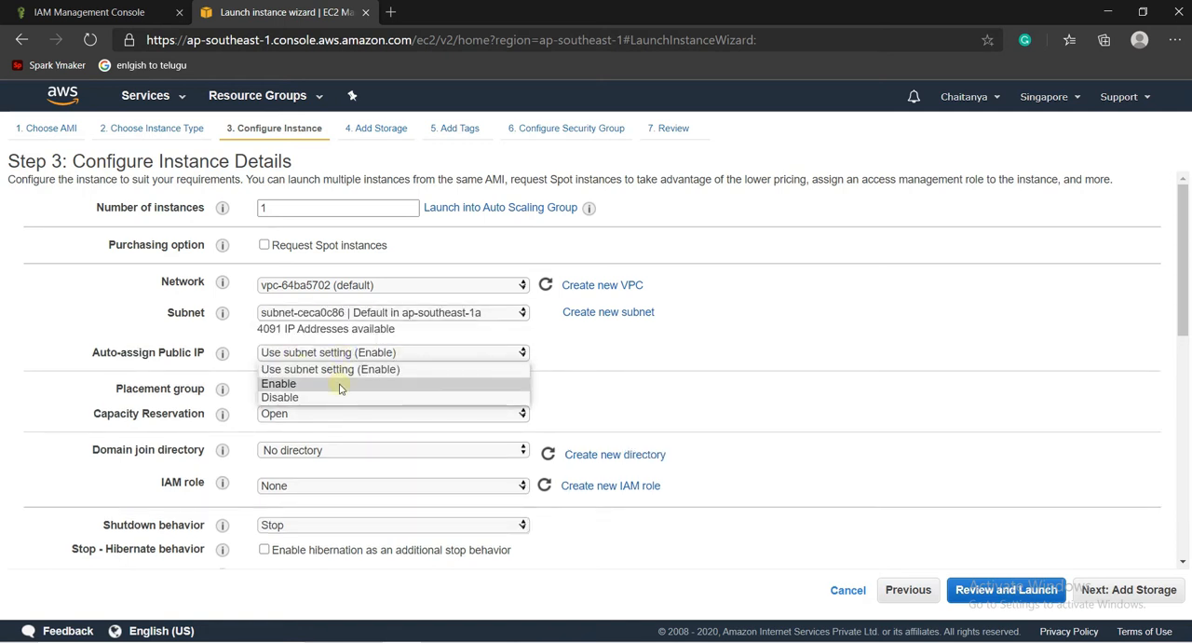
{"action": "left_click", "coordinate": [340, 384]}
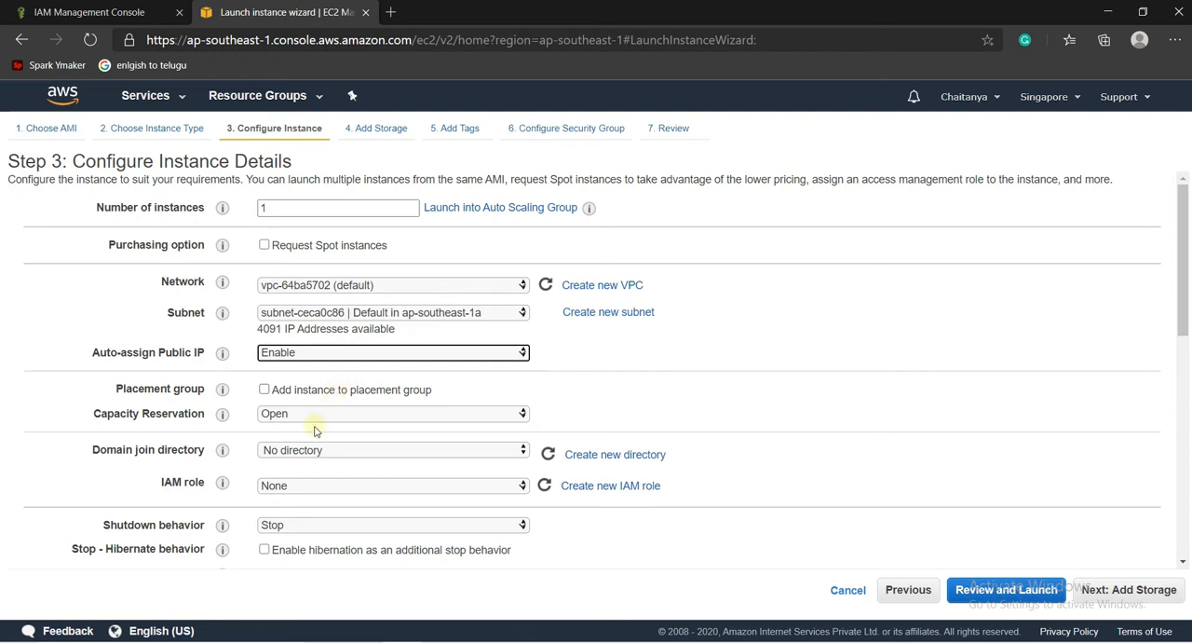
{"action": "left_click_drag", "start_coordinate": [164, 482], "coordinate": [205, 485]}
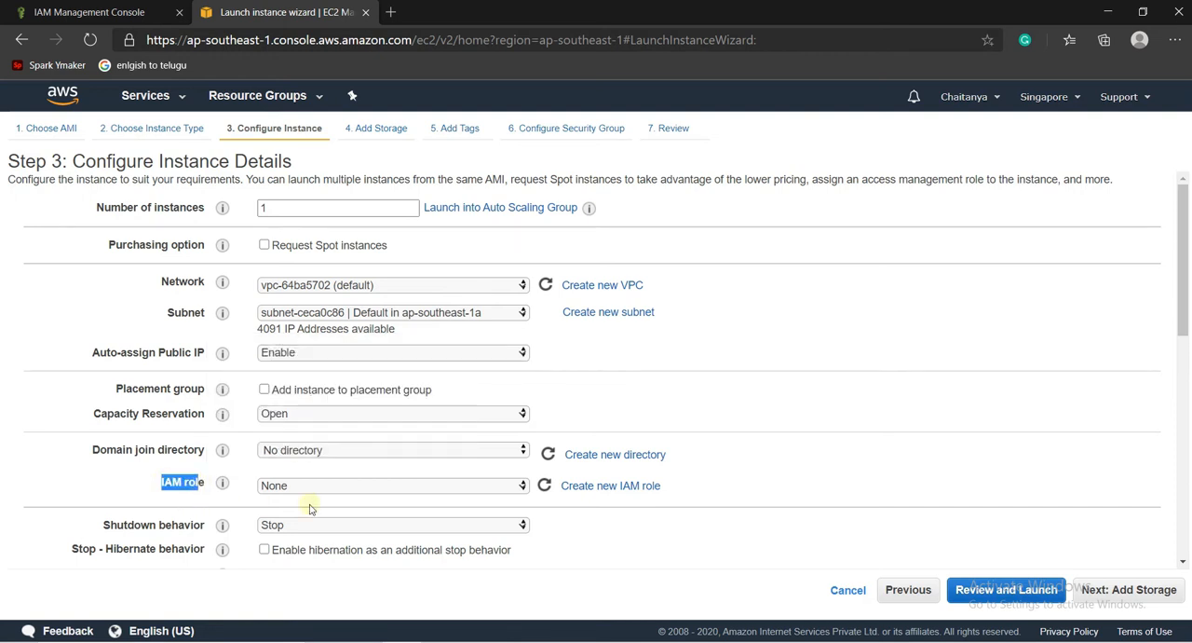
{"action": "left_click", "coordinate": [434, 489]}
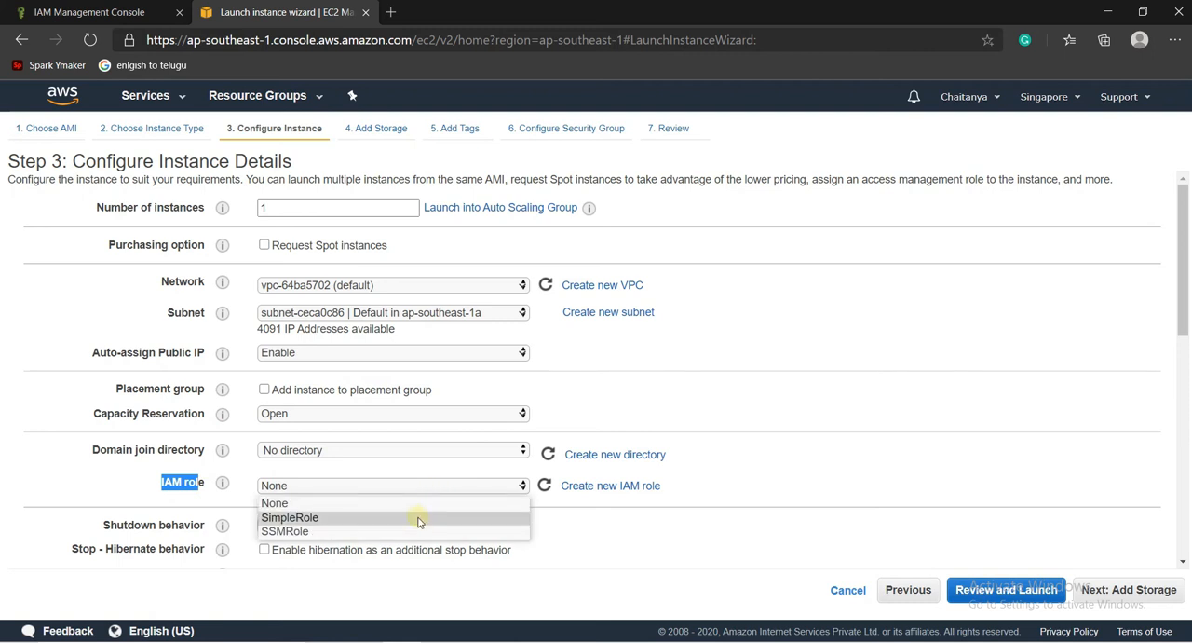
{"action": "left_click", "coordinate": [418, 522]}
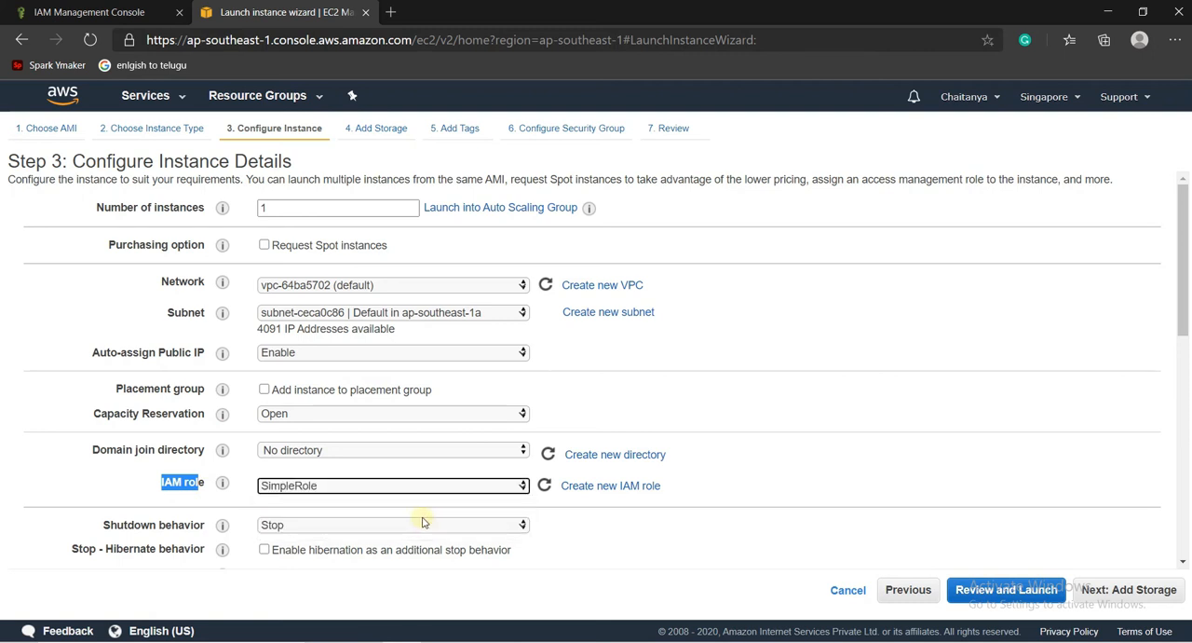
{"action": "scroll", "coordinate": [1185, 355], "scroll_direction": "down", "scroll_amount": 1}
{"action": "scroll", "coordinate": [1185, 356], "scroll_direction": "down", "scroll_amount": 4}
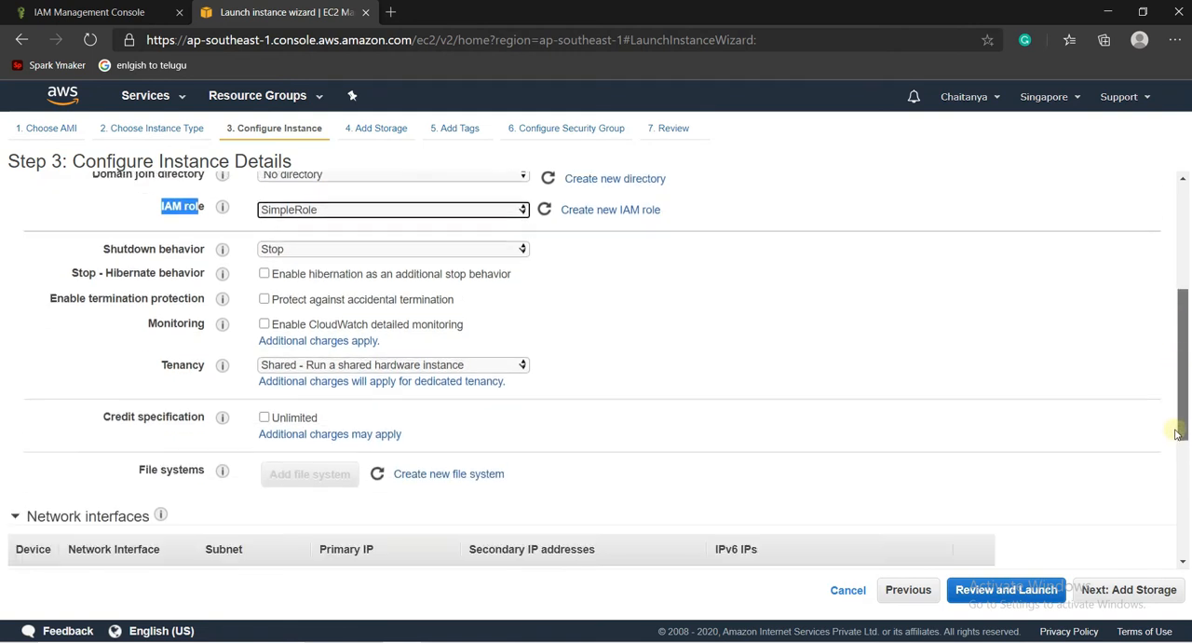
{"action": "scroll", "coordinate": [1185, 337], "scroll_direction": "up", "scroll_amount": 3}
{"action": "scroll", "coordinate": [1185, 337], "scroll_direction": "up", "scroll_amount": 3}
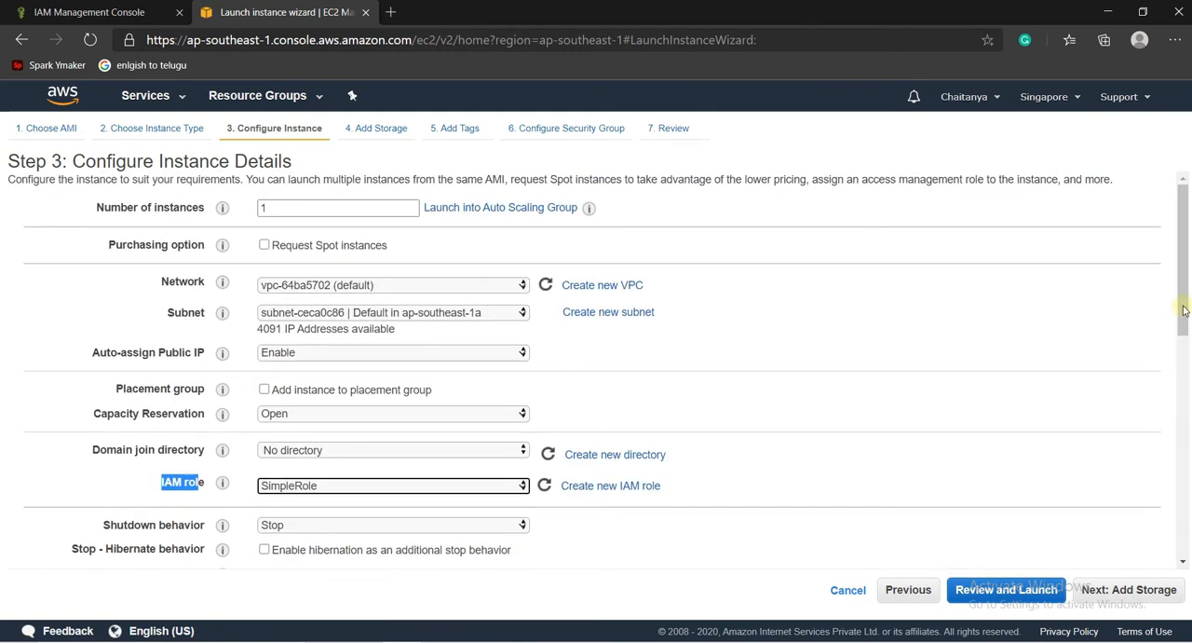
{"action": "left_click", "coordinate": [1068, 416]}
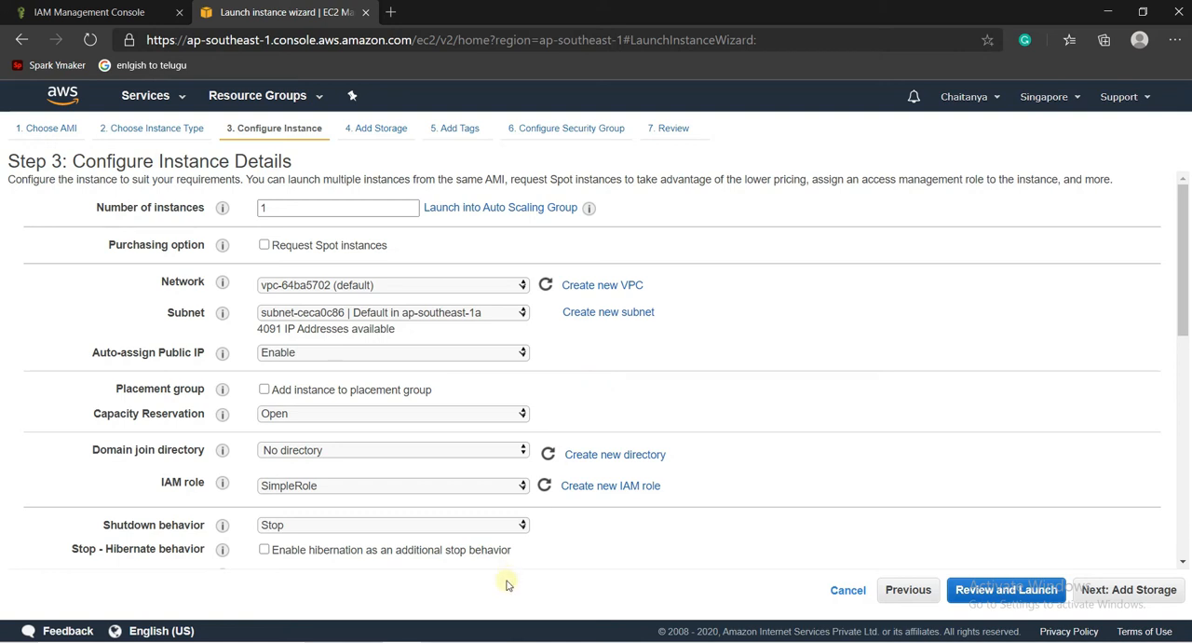
- Switch to the Notepad notes and add the heading "Password policies:" below Instance-Profile, separated by a blank line
{"action": "left_click", "coordinate": [519, 642]}
{"action": "key", "text": "Return"}
{"action": "key", "text": "Return"}
{"action": "type", "text": "Pas"}
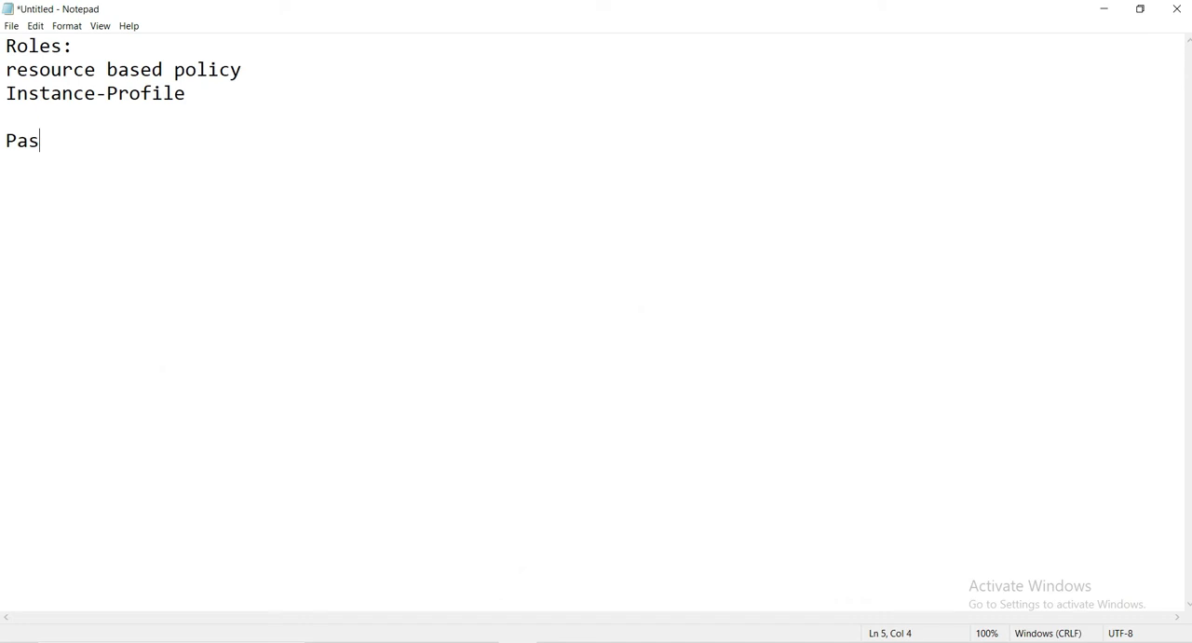
{"action": "type", "text": "sword policies:"}
{"action": "key", "text": "Return"}
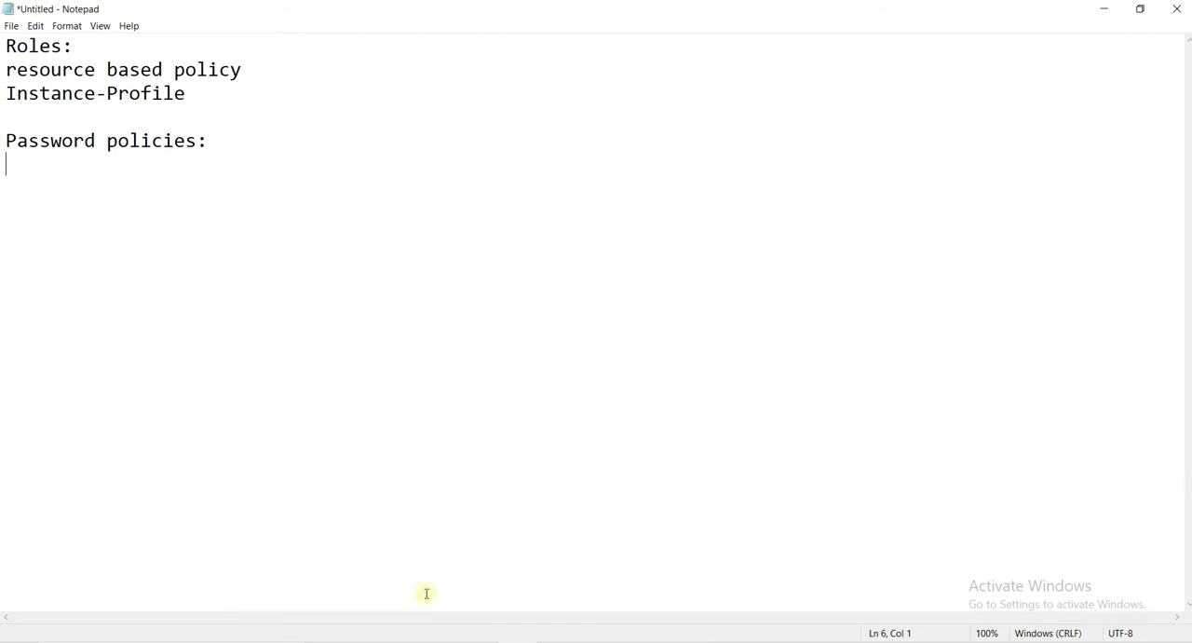
- Return to the IAM console in the browser and start setting a password policy in the account settings
{"action": "key", "text": "alt+Tab"}
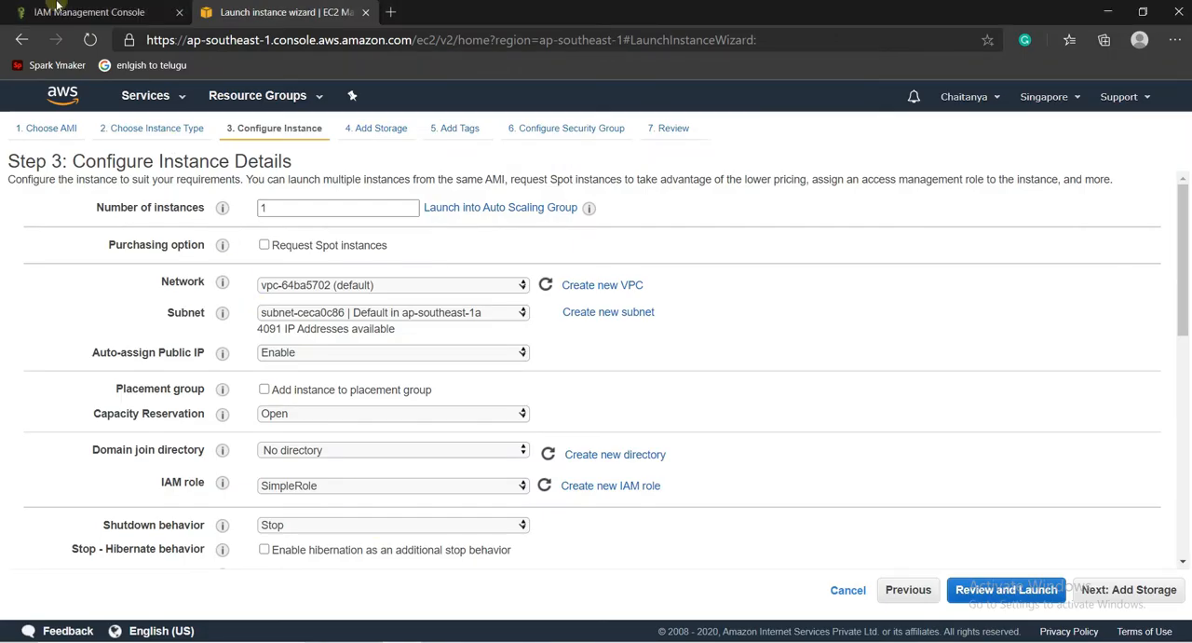
{"action": "left_click", "coordinate": [64, 5]}
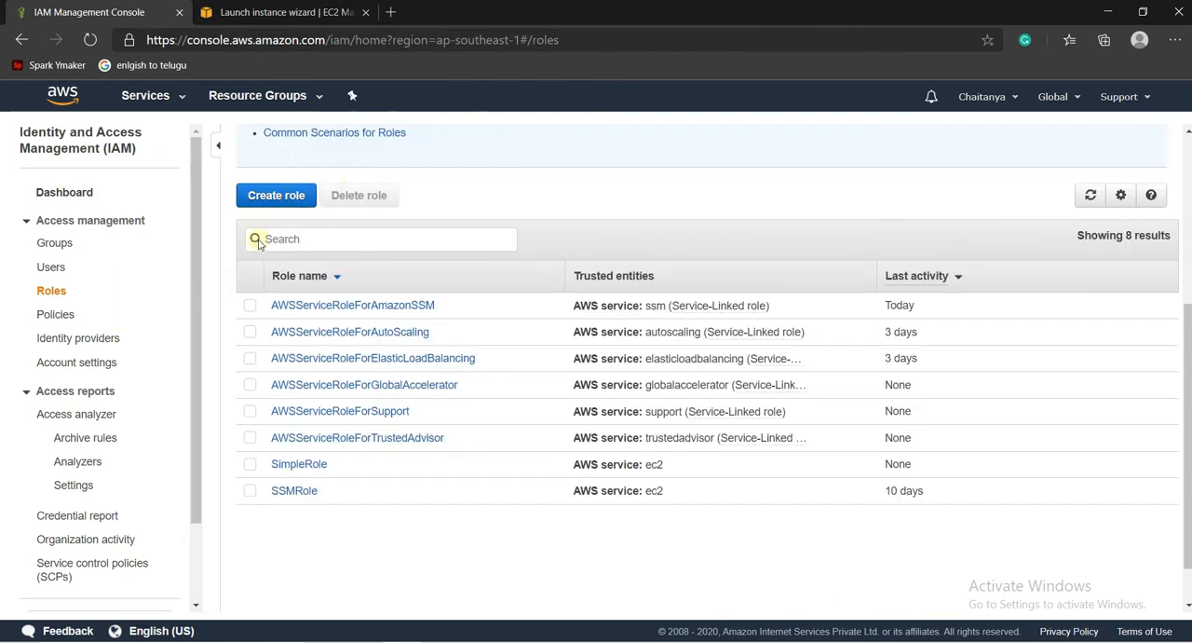
{"action": "left_click", "coordinate": [96, 364]}
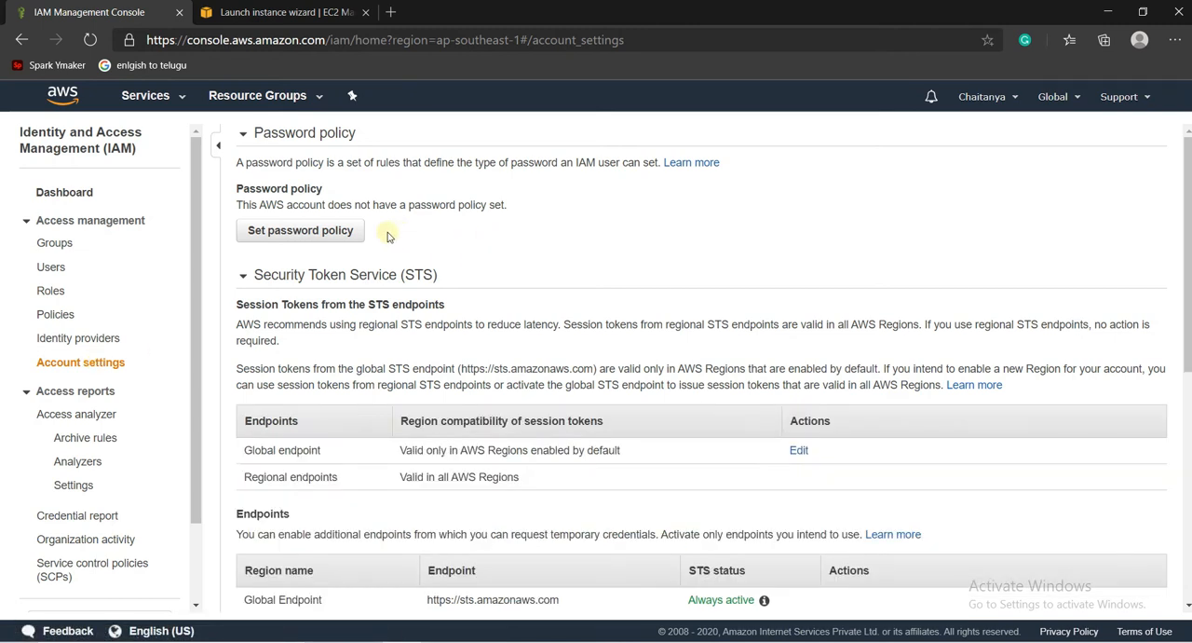
{"action": "left_click", "coordinate": [320, 231]}
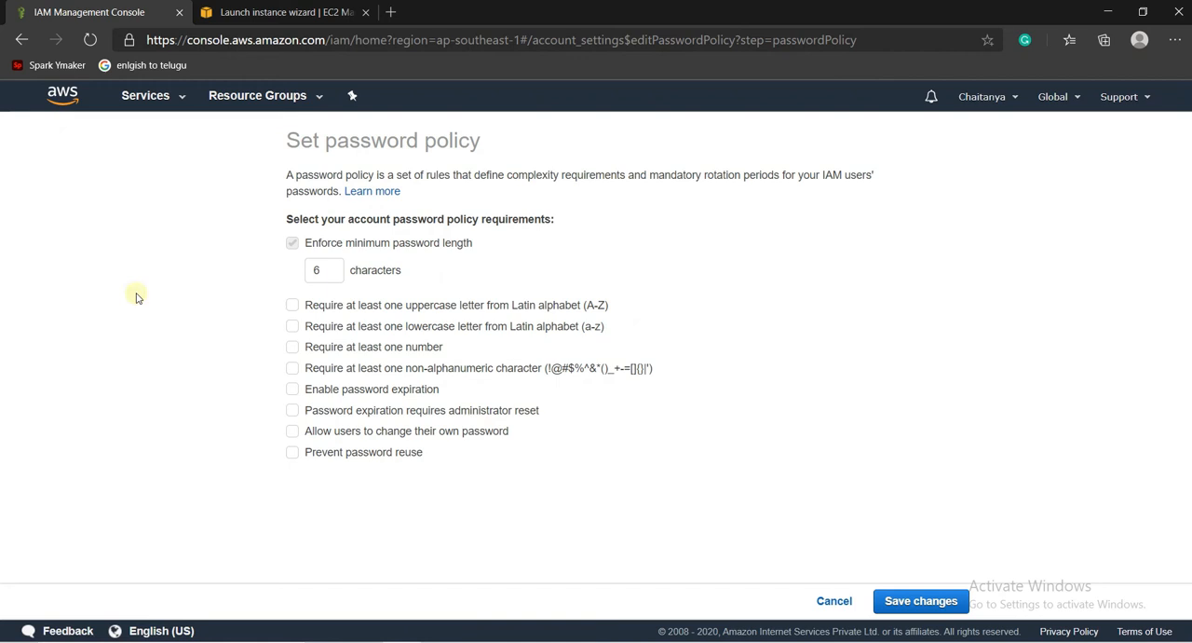
- Set the minimum password length to 8 characters and require an uppercase letter, a lowercase letter, a number and a non-alphanumeric character
{"action": "double_click", "coordinate": [331, 272]}
{"action": "type", "text": "8"}
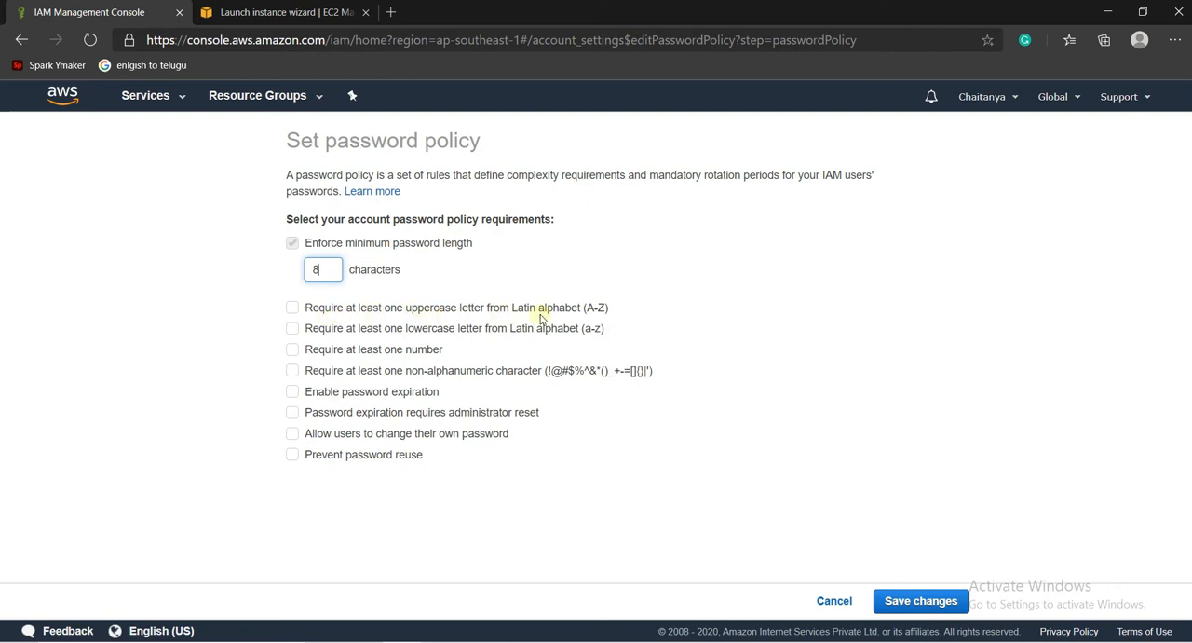
{"action": "left_click", "coordinate": [294, 310]}
{"action": "left_click", "coordinate": [292, 330]}
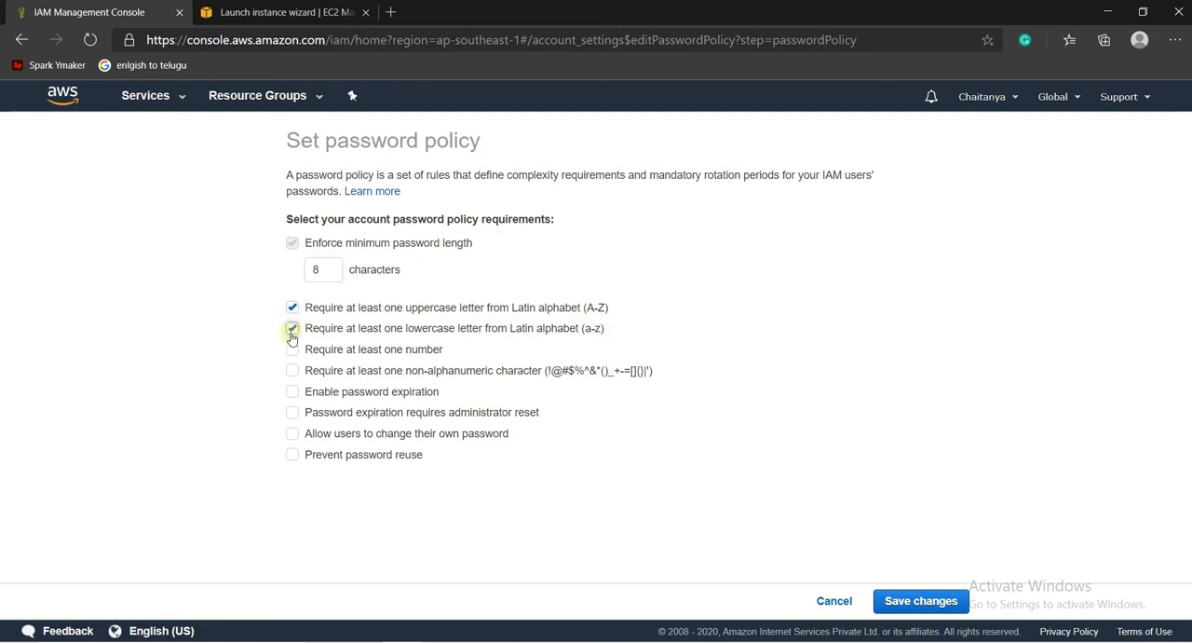
{"action": "left_click", "coordinate": [293, 351]}
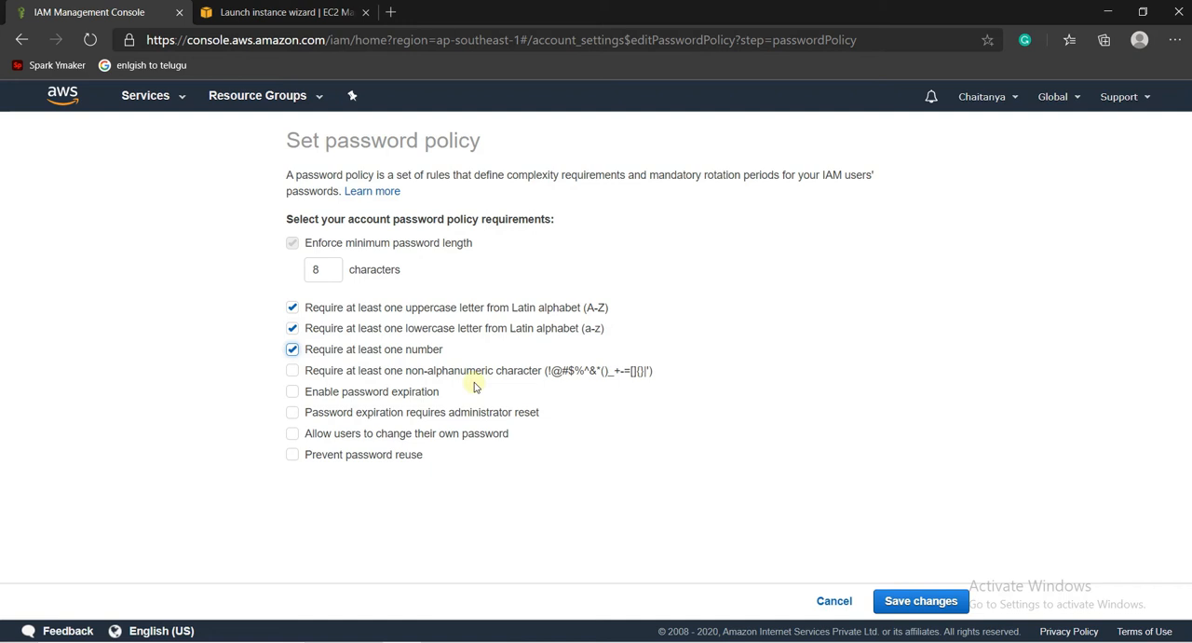
{"action": "left_click", "coordinate": [295, 370]}
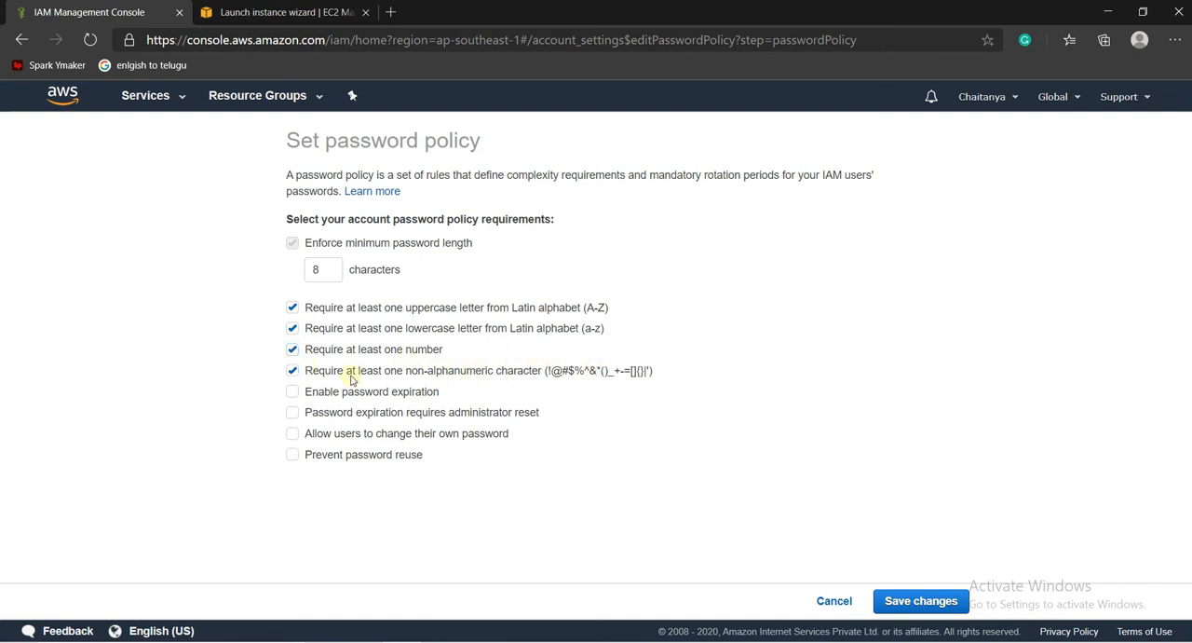
- Enable password expiration in 90 days and save the password policy
{"action": "left_click", "coordinate": [293, 395]}
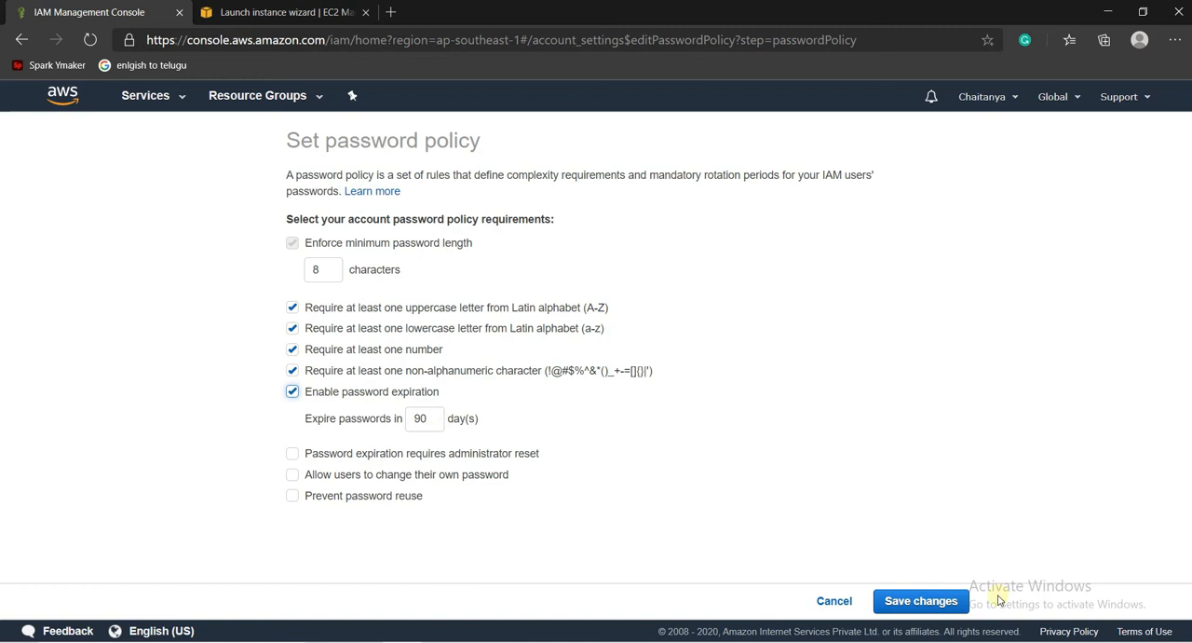
{"action": "left_click", "coordinate": [909, 601]}
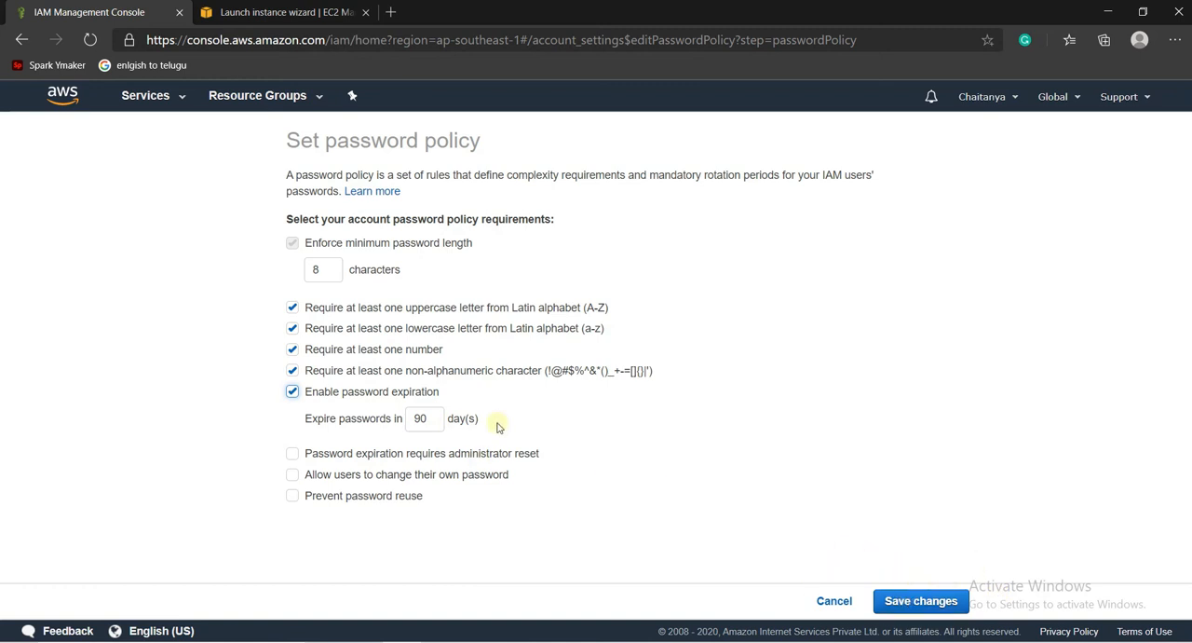
{"action": "left_click_drag", "start_coordinate": [493, 421], "coordinate": [484, 305]}
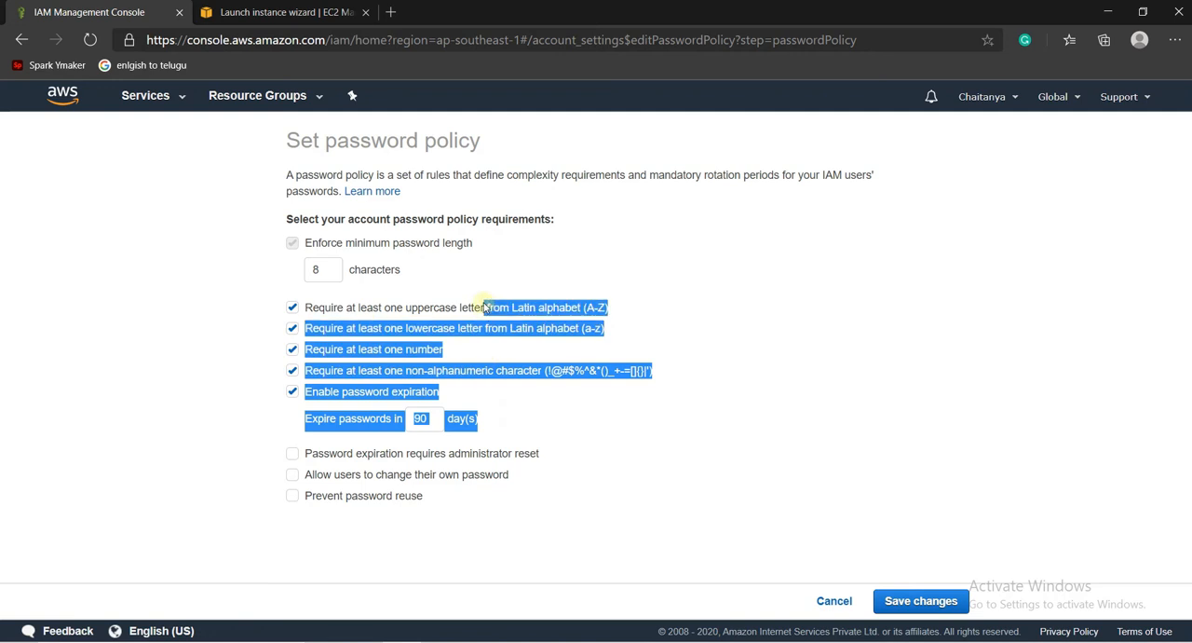
{"action": "left_click", "coordinate": [868, 550]}
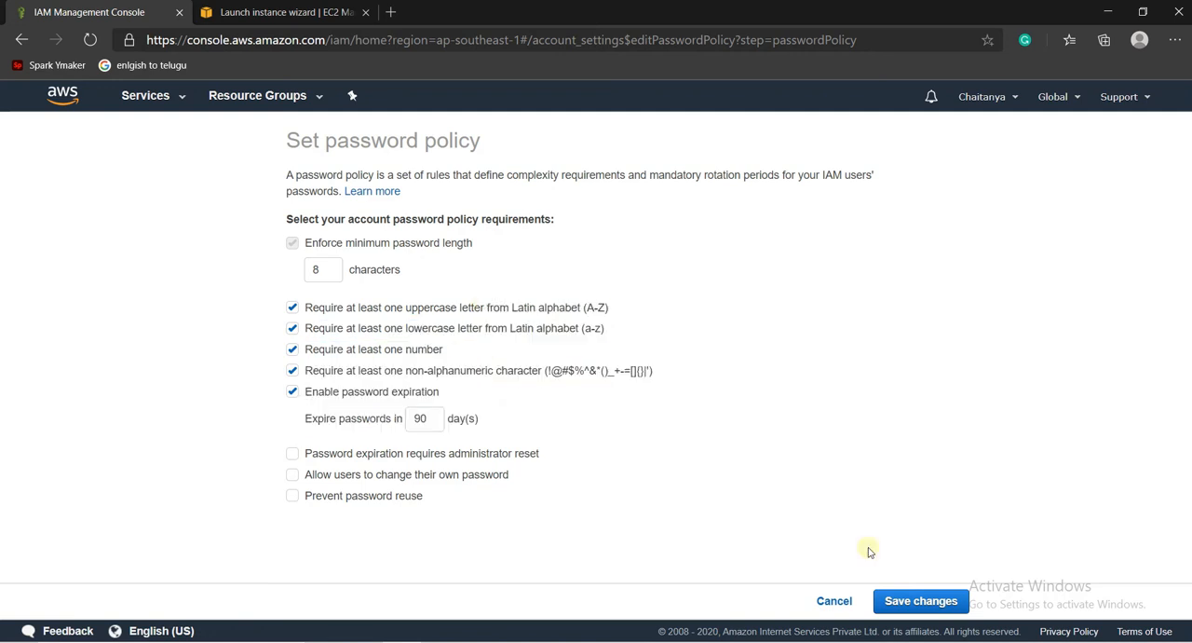
{"action": "left_click", "coordinate": [900, 603]}
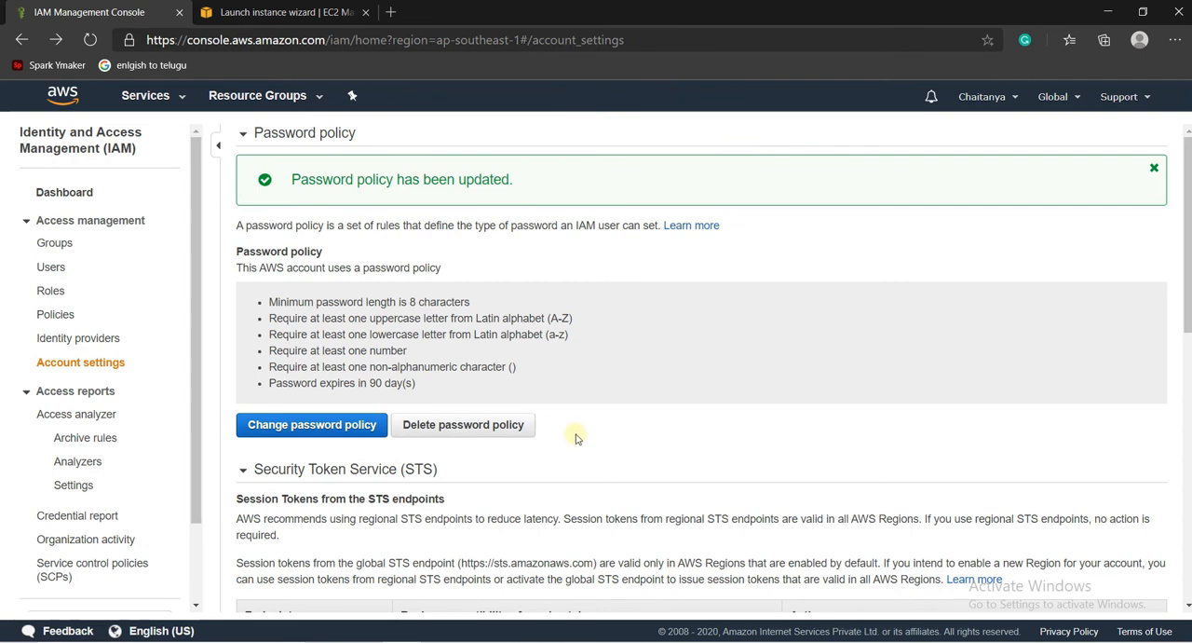
- Start adding a new IAM user with the user name user2
{"action": "left_click", "coordinate": [45, 272]}
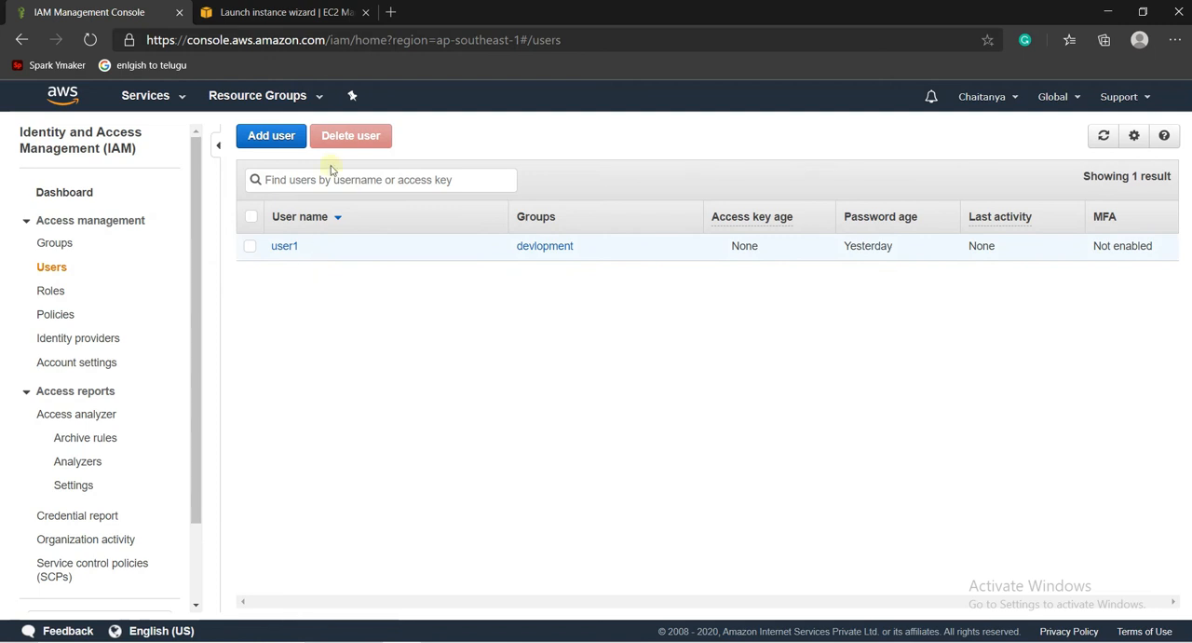
{"action": "left_click", "coordinate": [282, 145]}
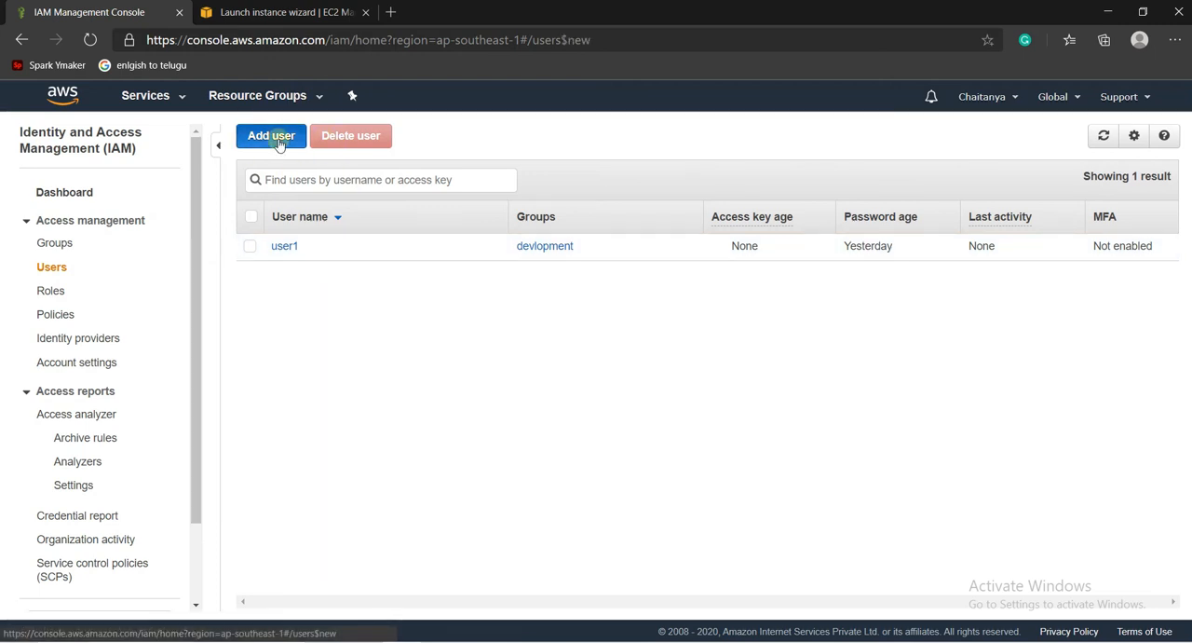
{"action": "left_click", "coordinate": [423, 250]}
{"action": "type", "text": "user2"}
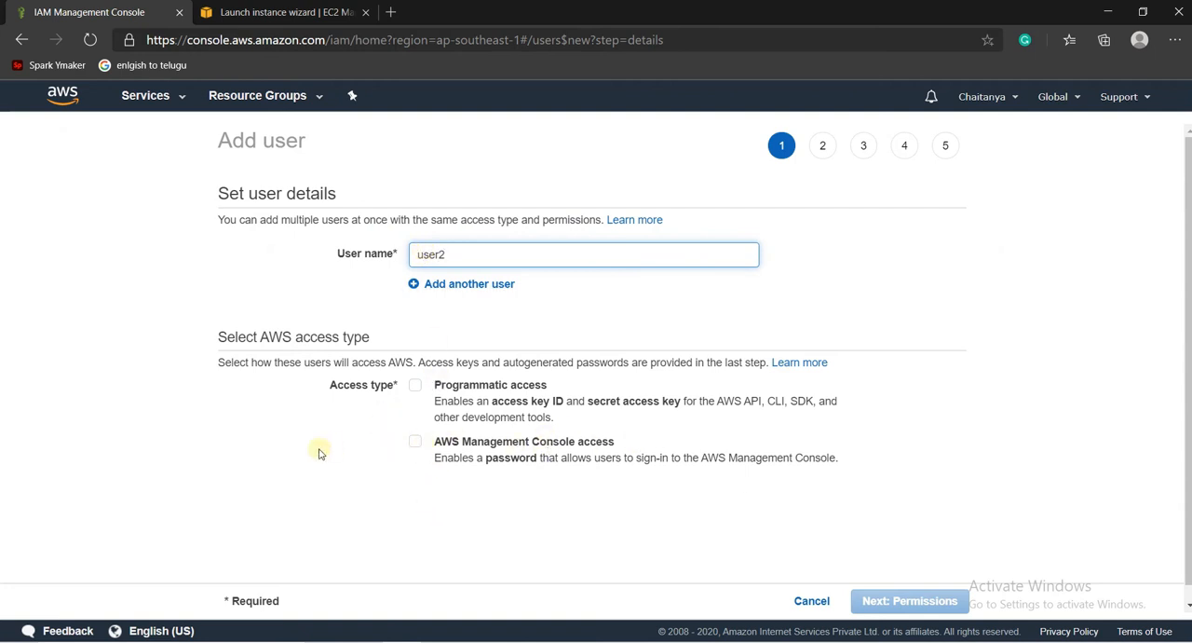
{"action": "left_click", "coordinate": [416, 444]}
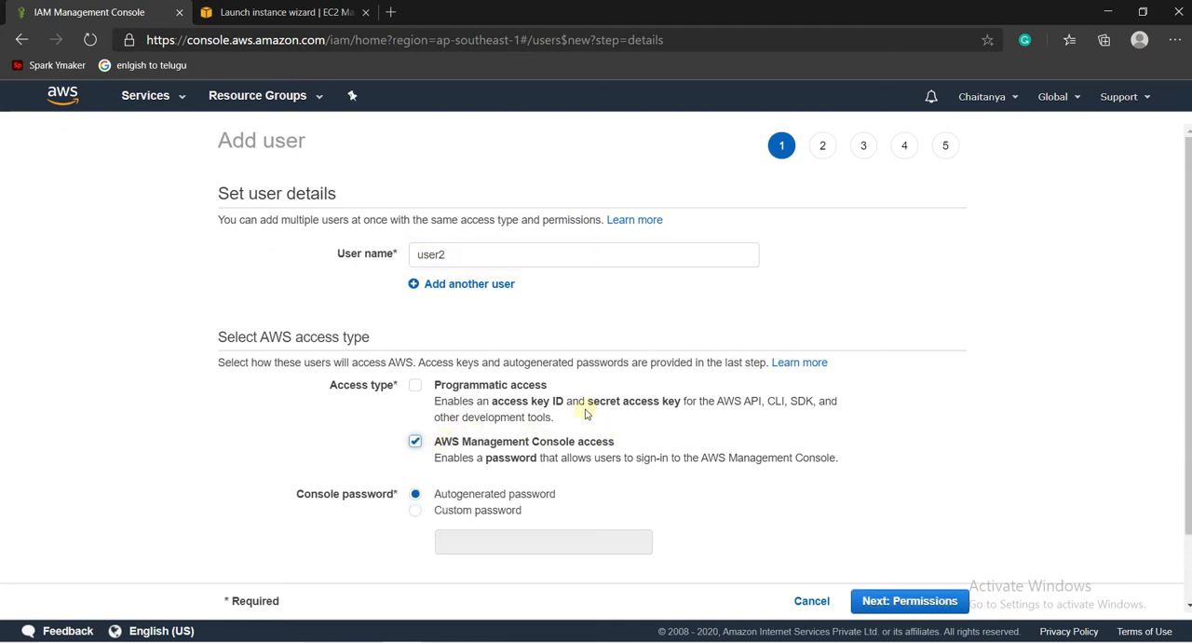
{"action": "left_click", "coordinate": [473, 388]}
{"action": "left_click", "coordinate": [415, 443]}
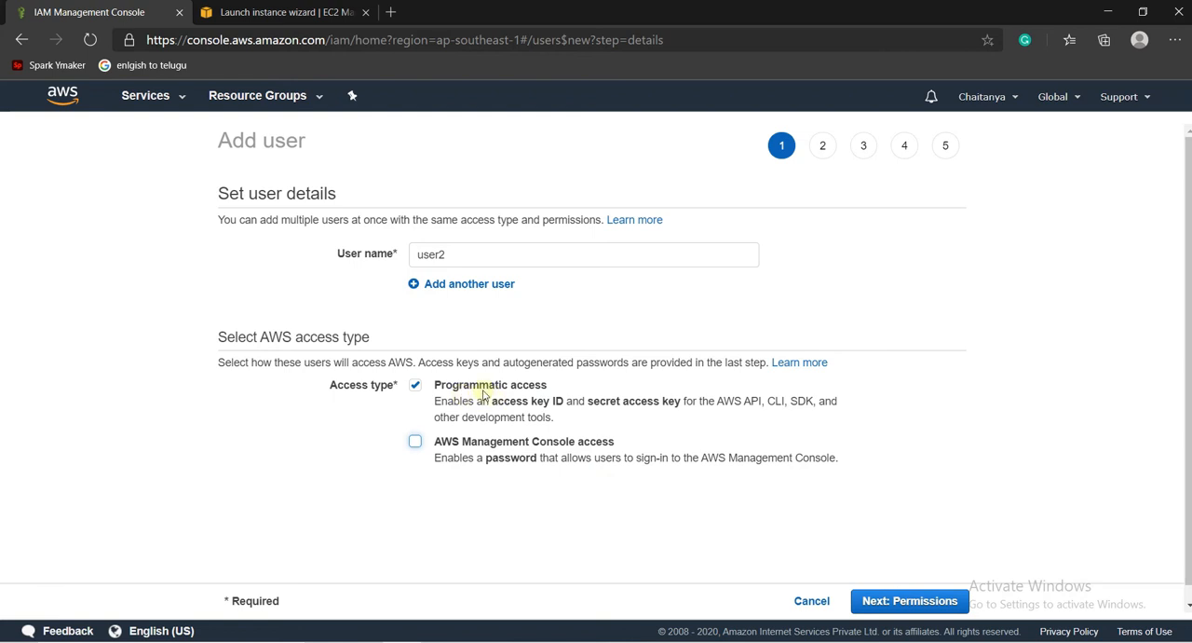
{"action": "left_click_drag", "start_coordinate": [492, 404], "coordinate": [664, 416]}
{"action": "left_click", "coordinate": [664, 415]}
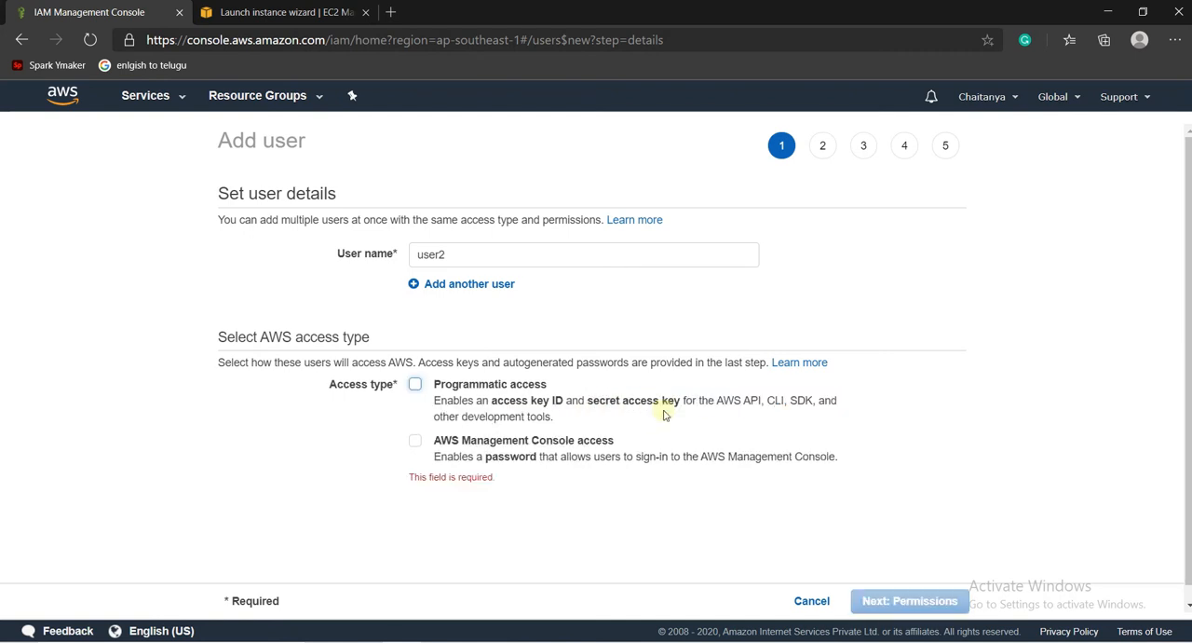
{"action": "left_click_drag", "start_coordinate": [493, 403], "coordinate": [651, 409]}
{"action": "left_click", "coordinate": [608, 403]}
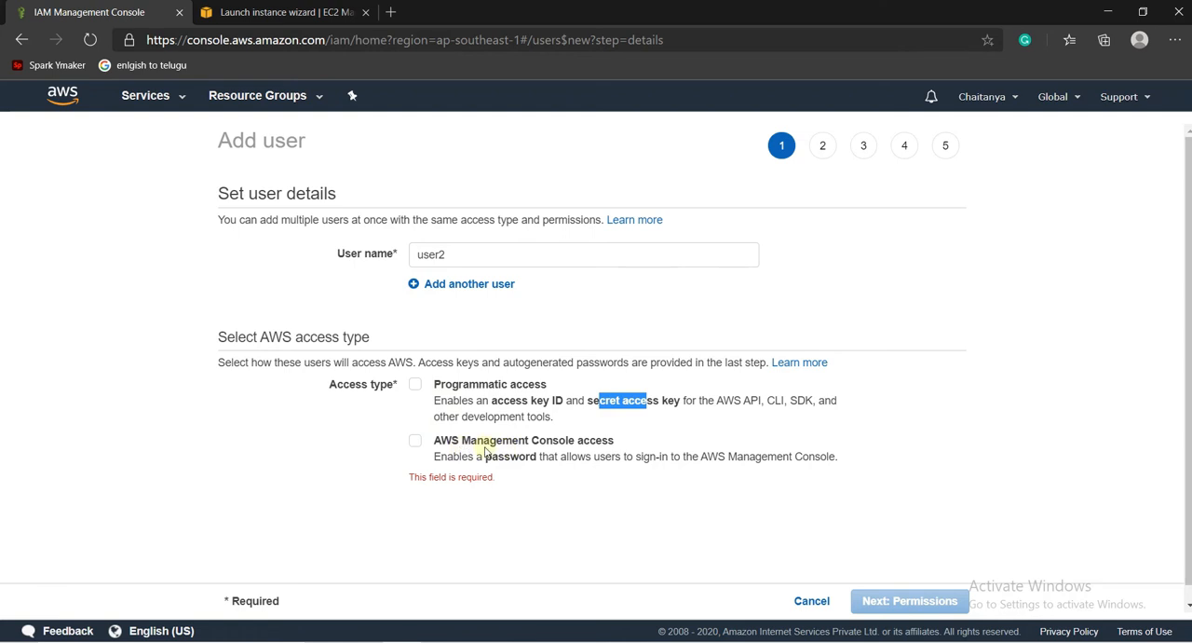
- Give user2 AWS Management Console access with a custom password, enter the console password and keep the required password reset
{"action": "left_click", "coordinate": [414, 442]}
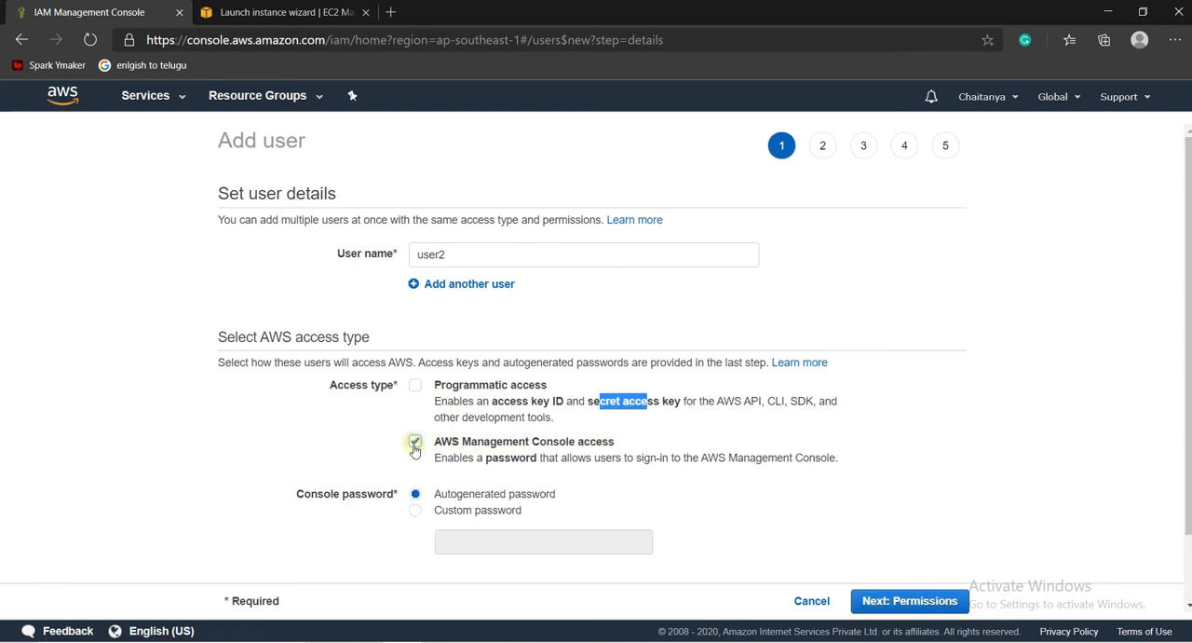
{"action": "left_click", "coordinate": [416, 511]}
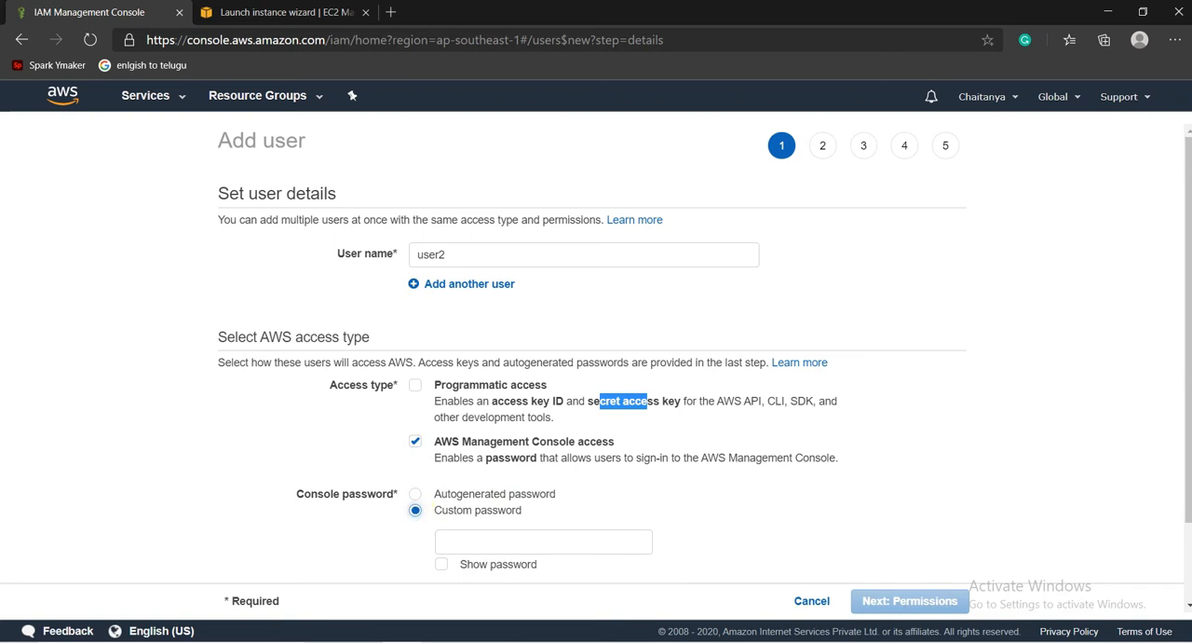
{"action": "scroll", "coordinate": [568, 439], "scroll_direction": "down", "scroll_amount": 1}
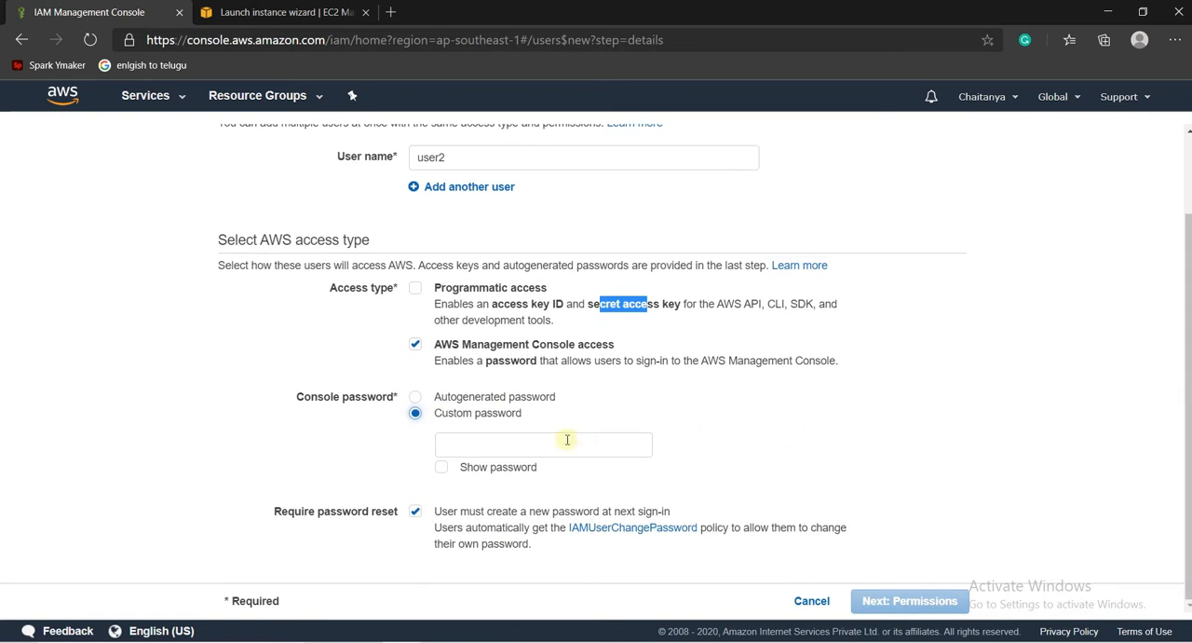
{"action": "left_click", "coordinate": [567, 439]}
{"action": "type", "text": "***"}
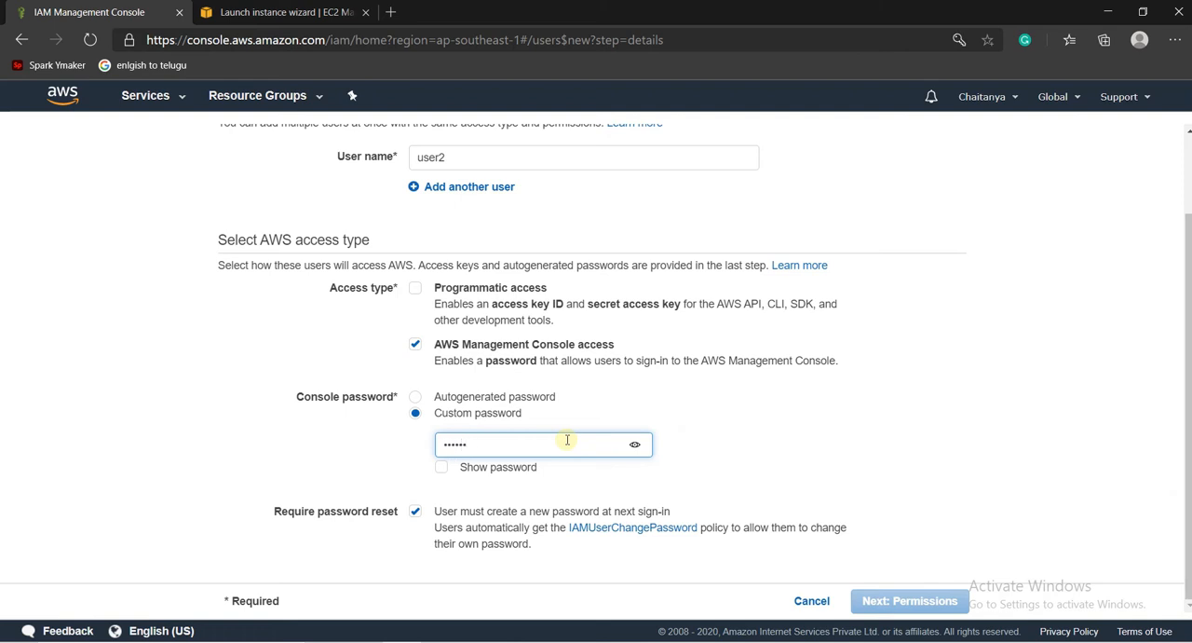
{"action": "left_click", "coordinate": [416, 516]}
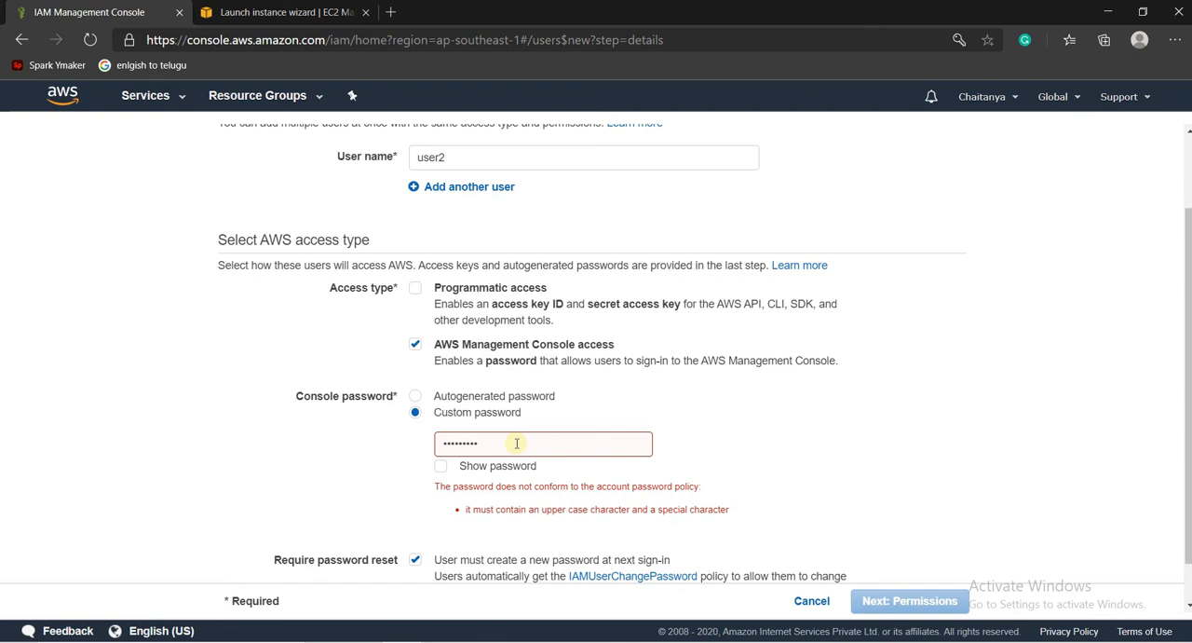
- Replace user2's custom console password with one that meets the account password policy and continue to the permissions
{"action": "left_click_drag", "start_coordinate": [517, 445], "coordinate": [388, 444]}
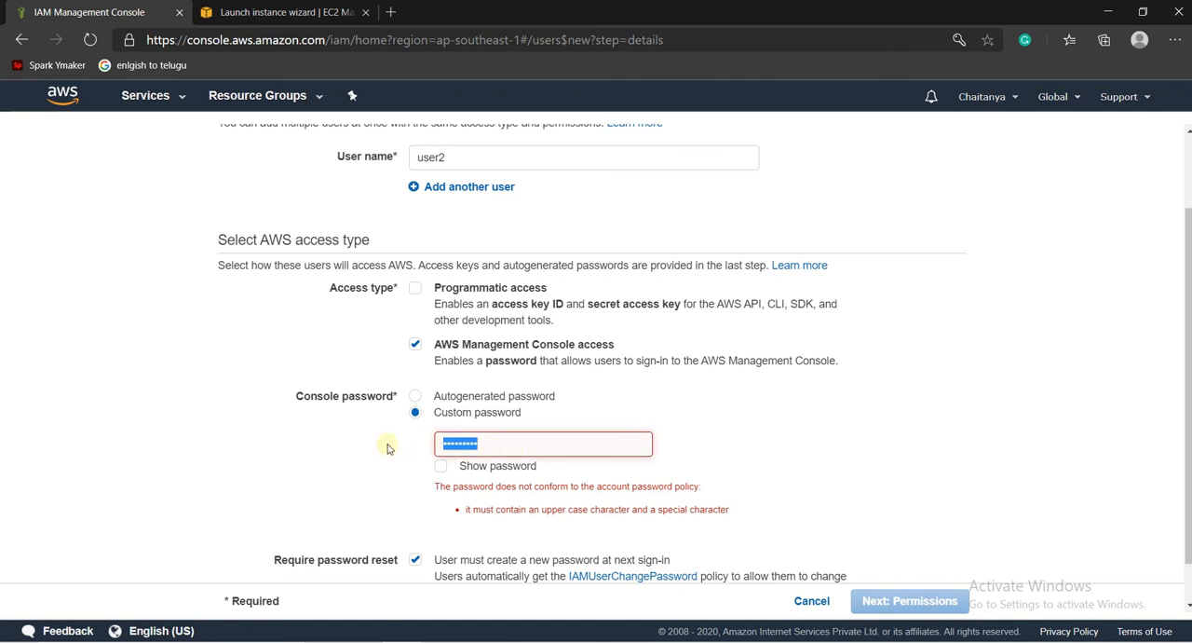
{"action": "type", "text": "••"}
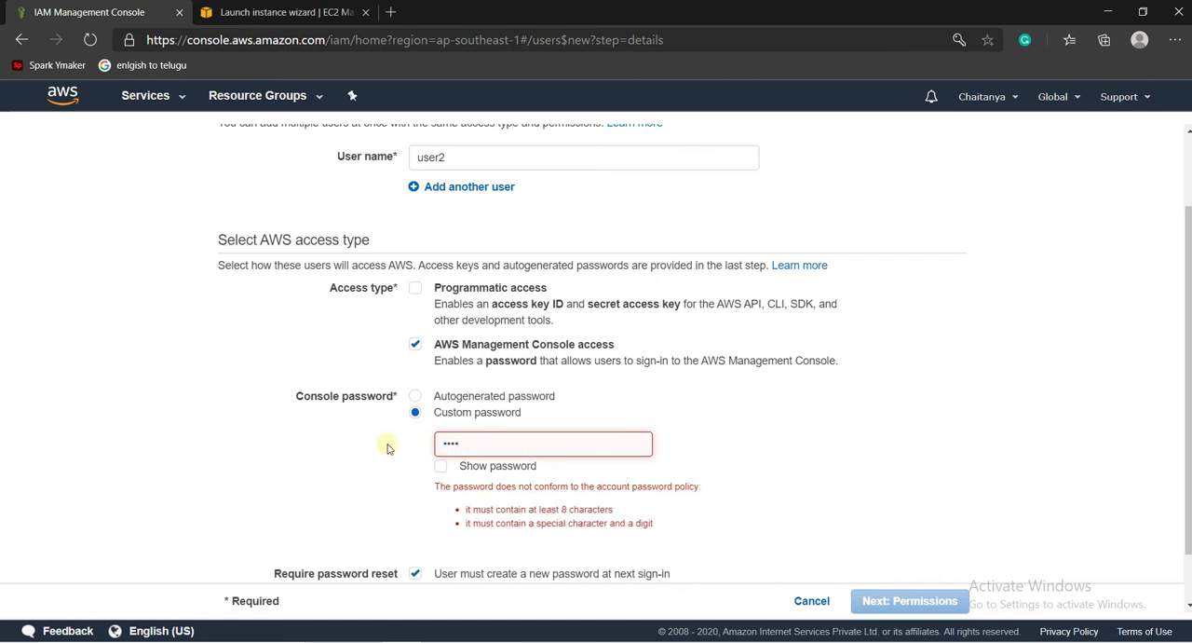
{"action": "type", "text": "••••"}
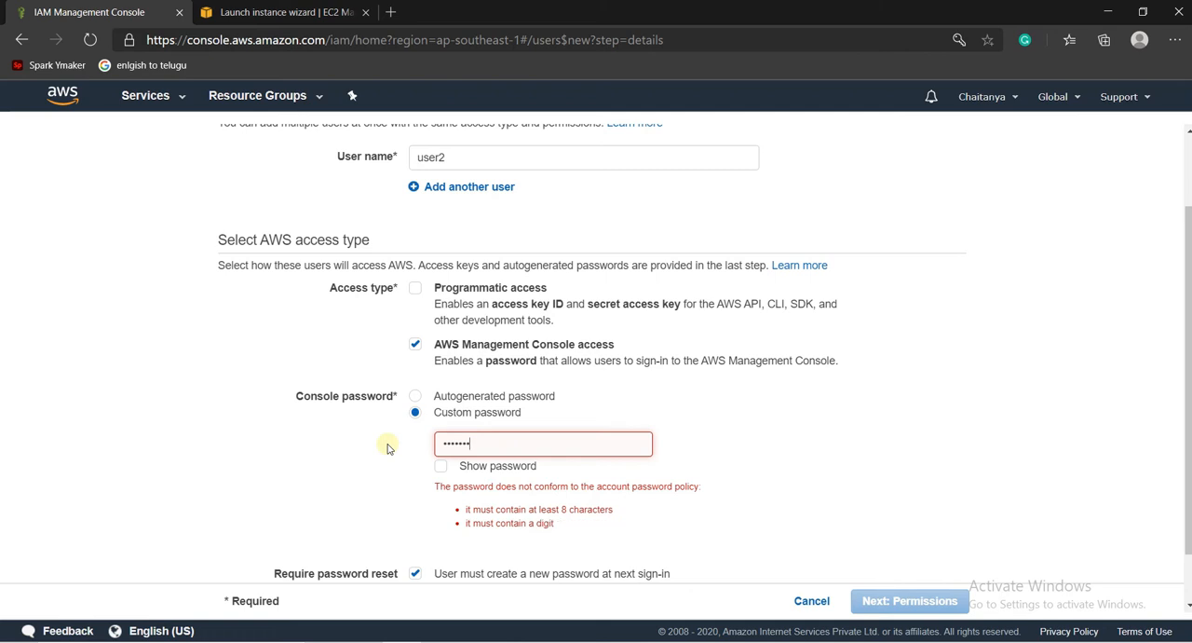
{"action": "type", "text": "@1"}
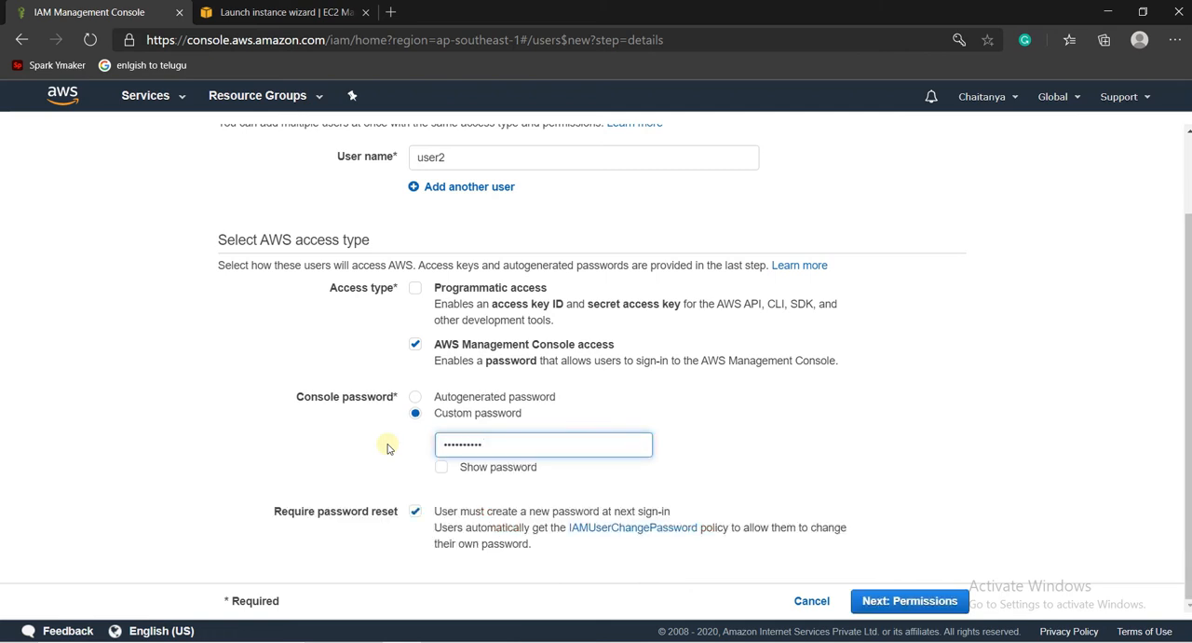
{"action": "left_click", "coordinate": [717, 478]}
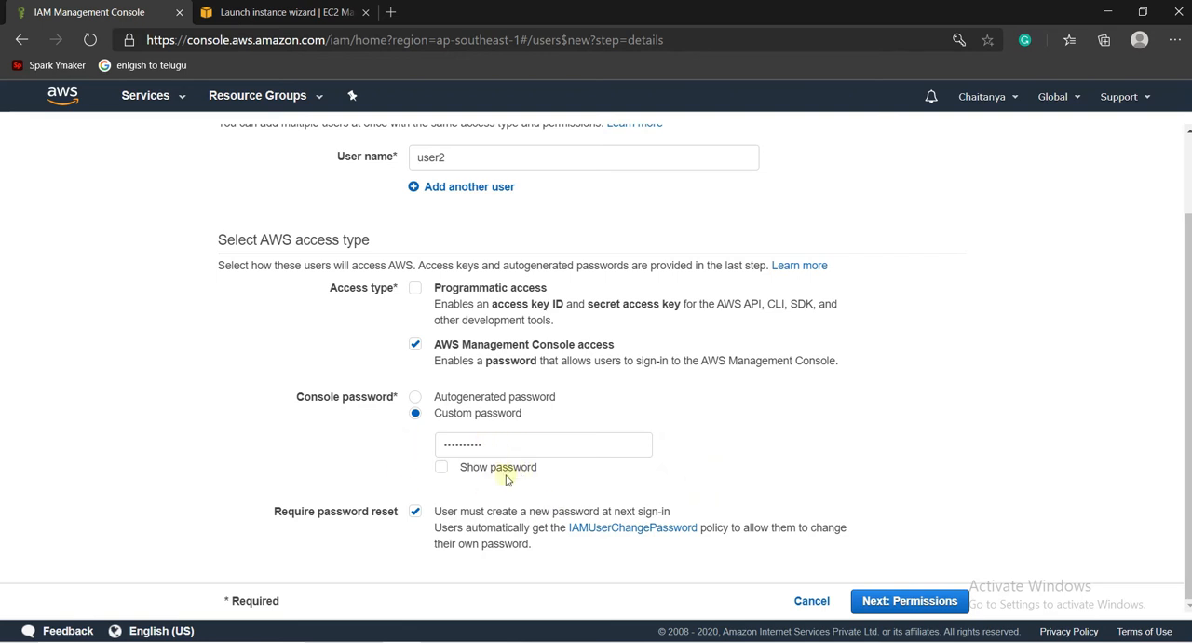
{"action": "left_click", "coordinate": [896, 603]}
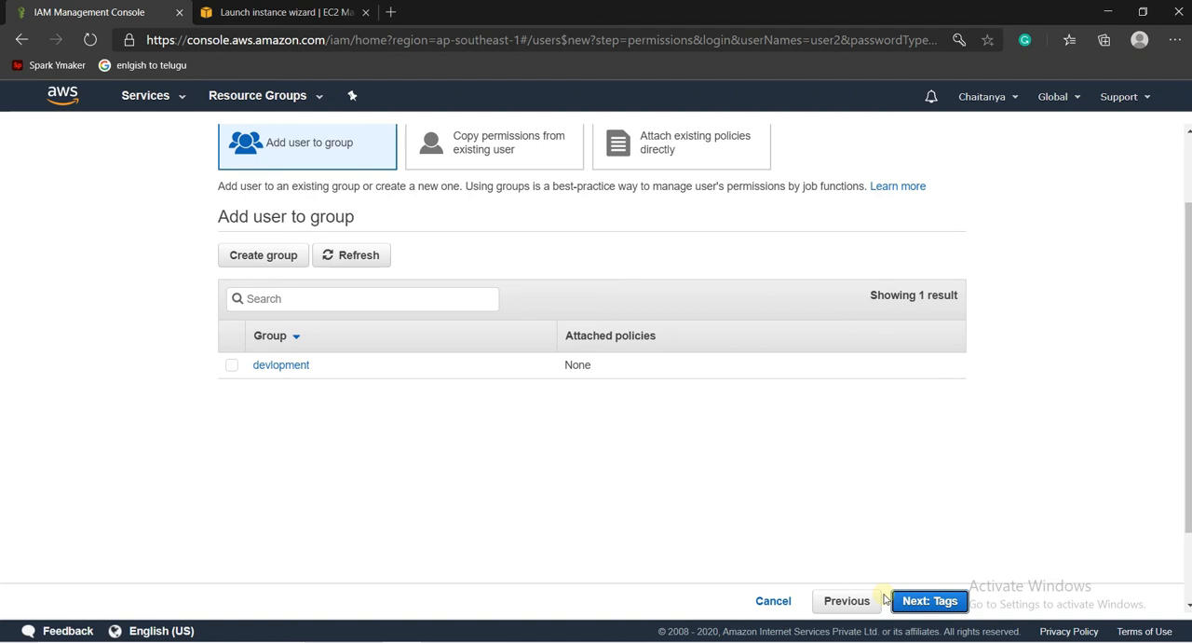
- Switch user2's permissions to directly attached policies, find the s3 policies, attach AmazonS3FullAccess and continue to the tags
{"action": "left_click", "coordinate": [231, 366]}
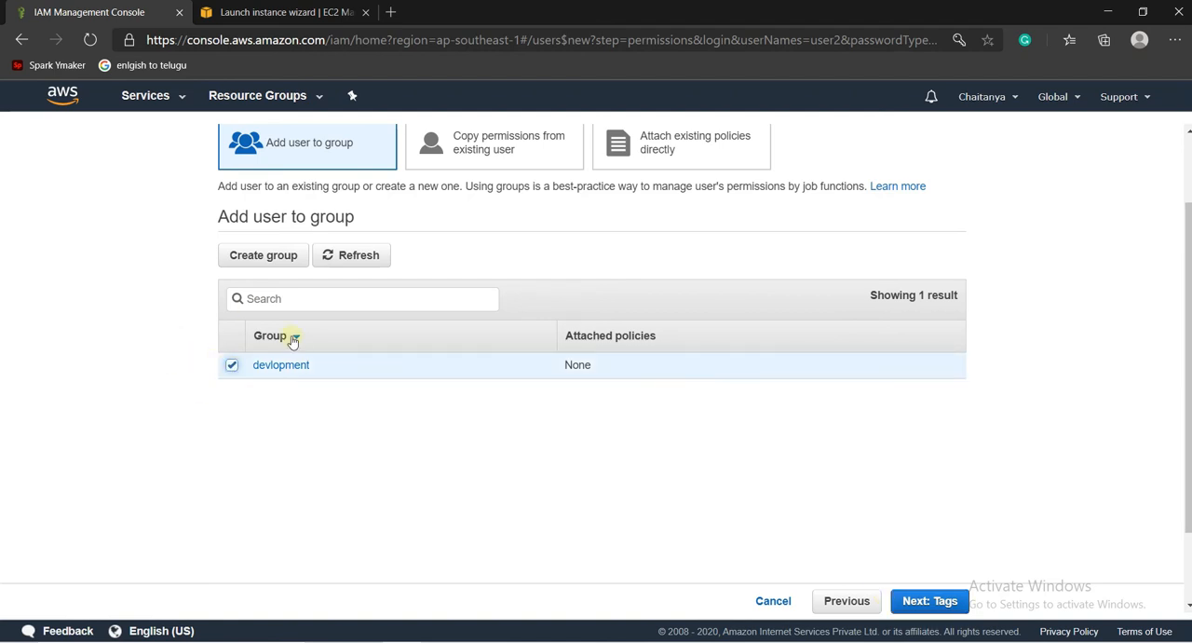
{"action": "left_click", "coordinate": [692, 152]}
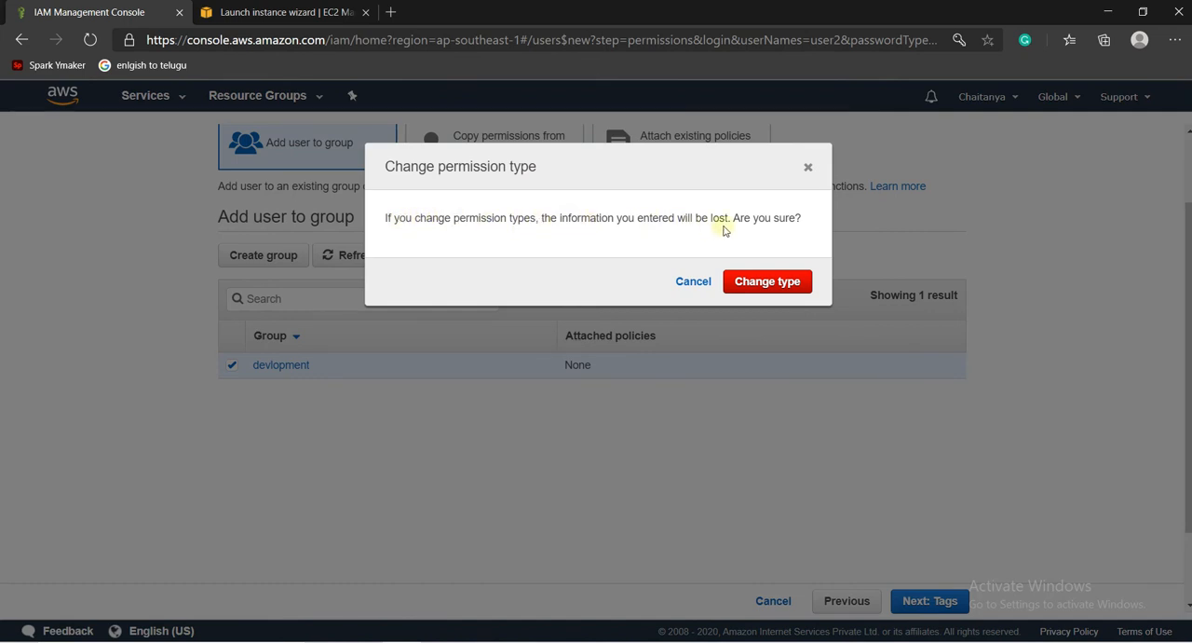
{"action": "left_click", "coordinate": [760, 284]}
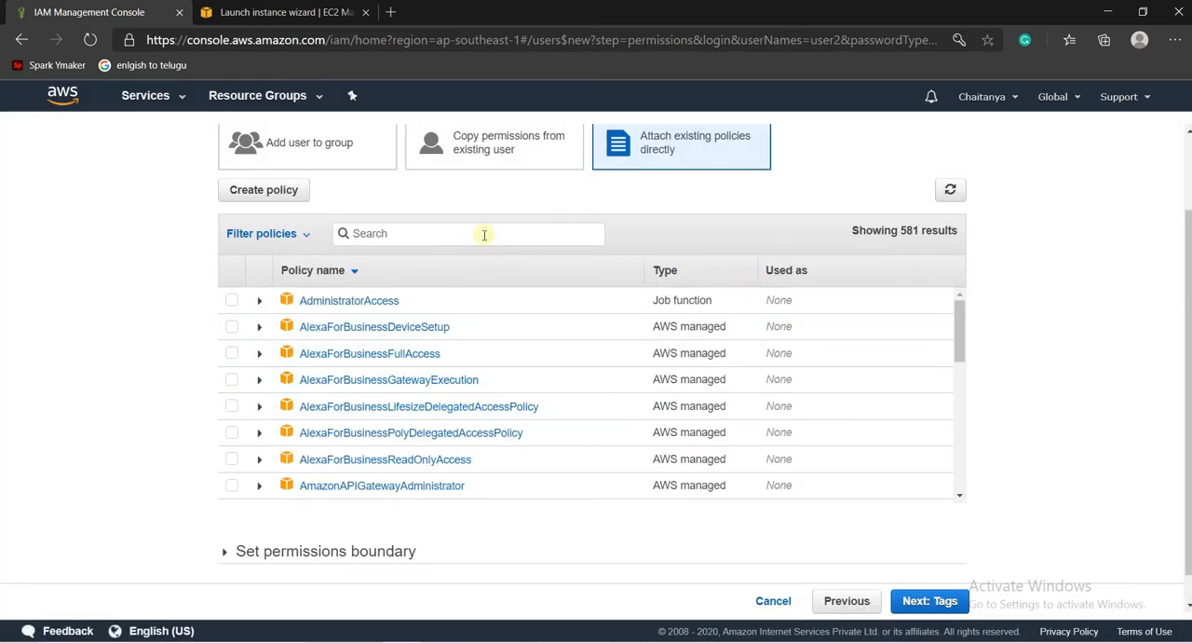
{"action": "left_click", "coordinate": [484, 235]}
{"action": "type", "text": "s3"}
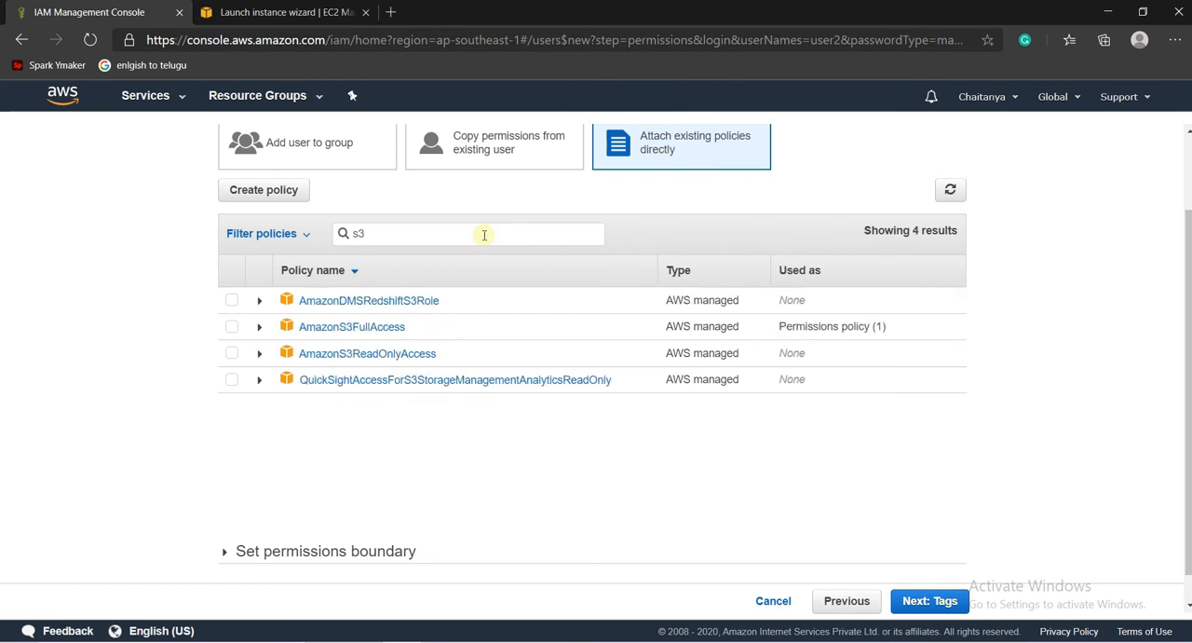
{"action": "left_click", "coordinate": [231, 327]}
{"action": "left_click", "coordinate": [927, 603]}
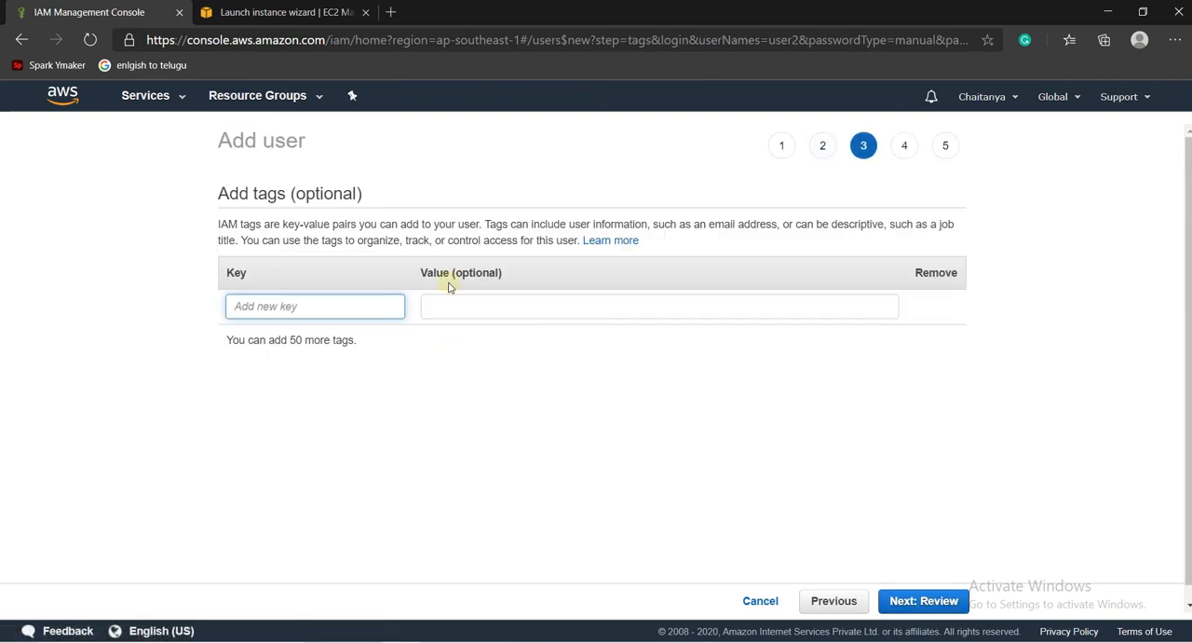
- Skip the optional tags and review user2's access type and console password type
{"action": "left_click_drag", "start_coordinate": [459, 275], "coordinate": [497, 277]}
{"action": "left_click", "coordinate": [932, 604]}
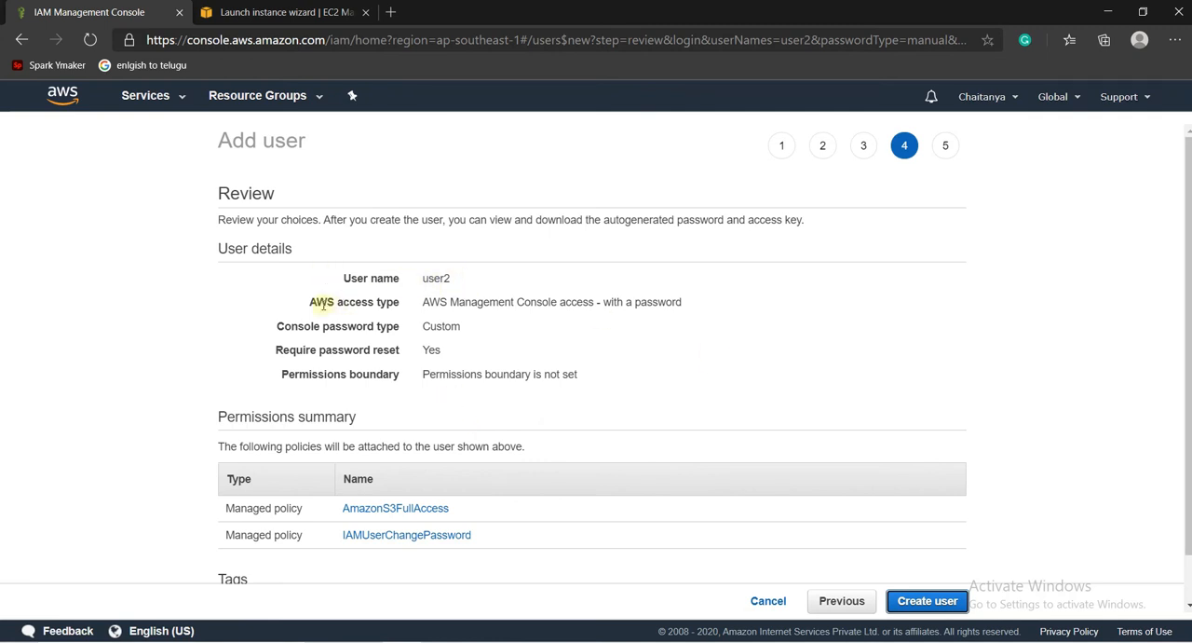
{"action": "left_click_drag", "start_coordinate": [311, 303], "coordinate": [552, 304]}
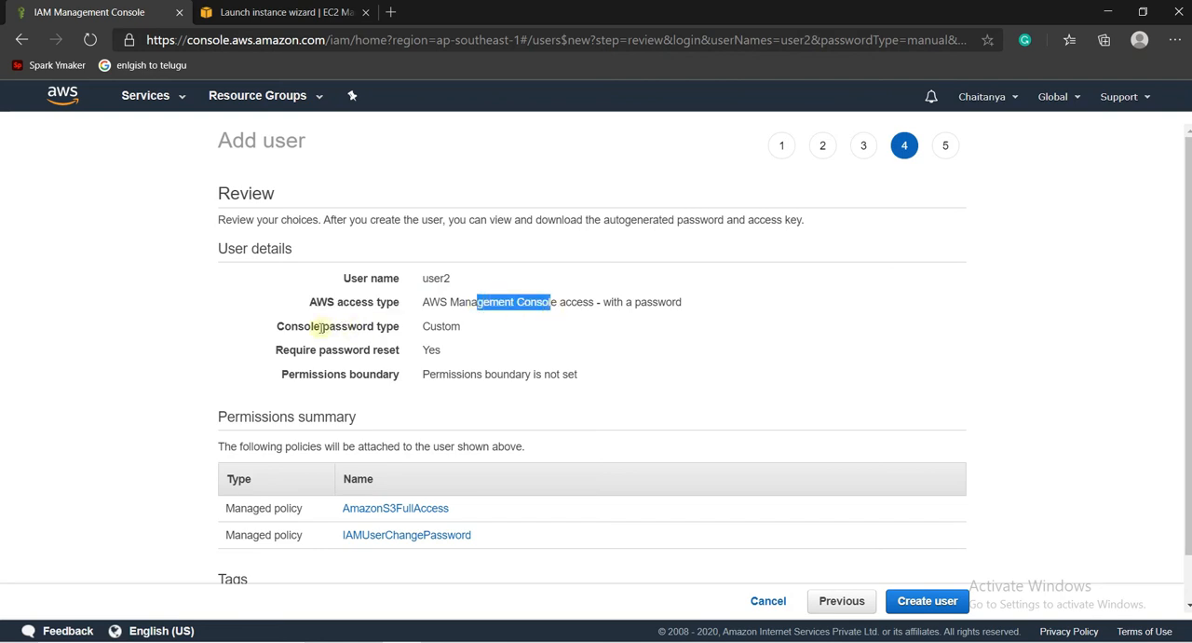
{"action": "left_click_drag", "start_coordinate": [298, 326], "coordinate": [375, 326]}
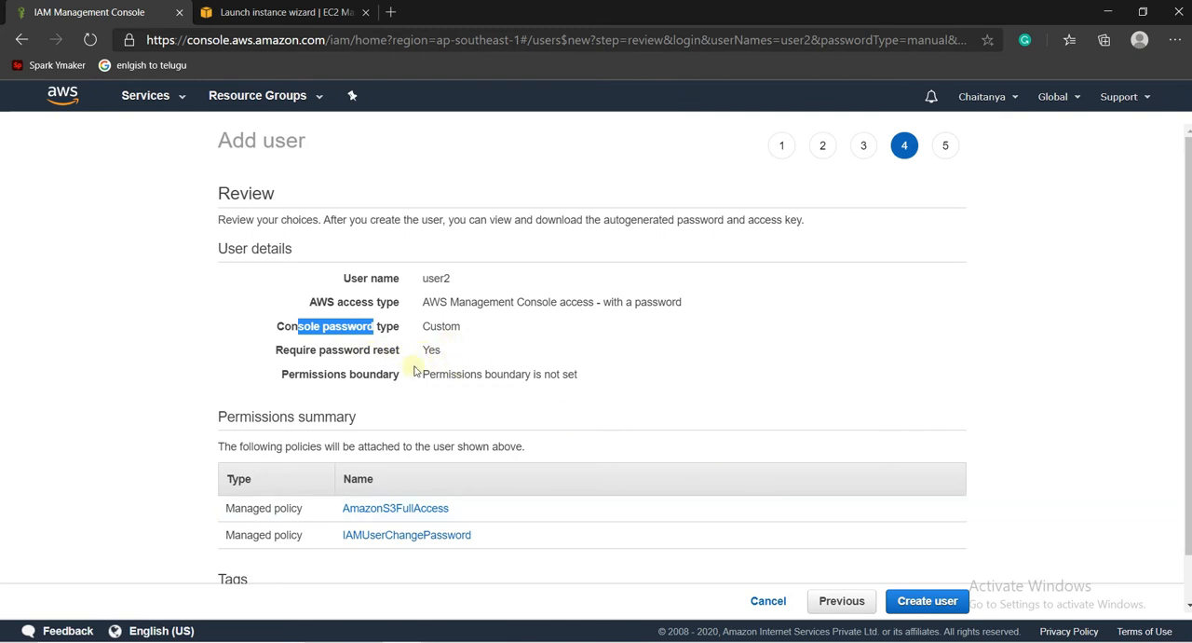
- Return to user2's details and turn off the requirement to create a new password at next sign-in
{"action": "left_click", "coordinate": [845, 601]}
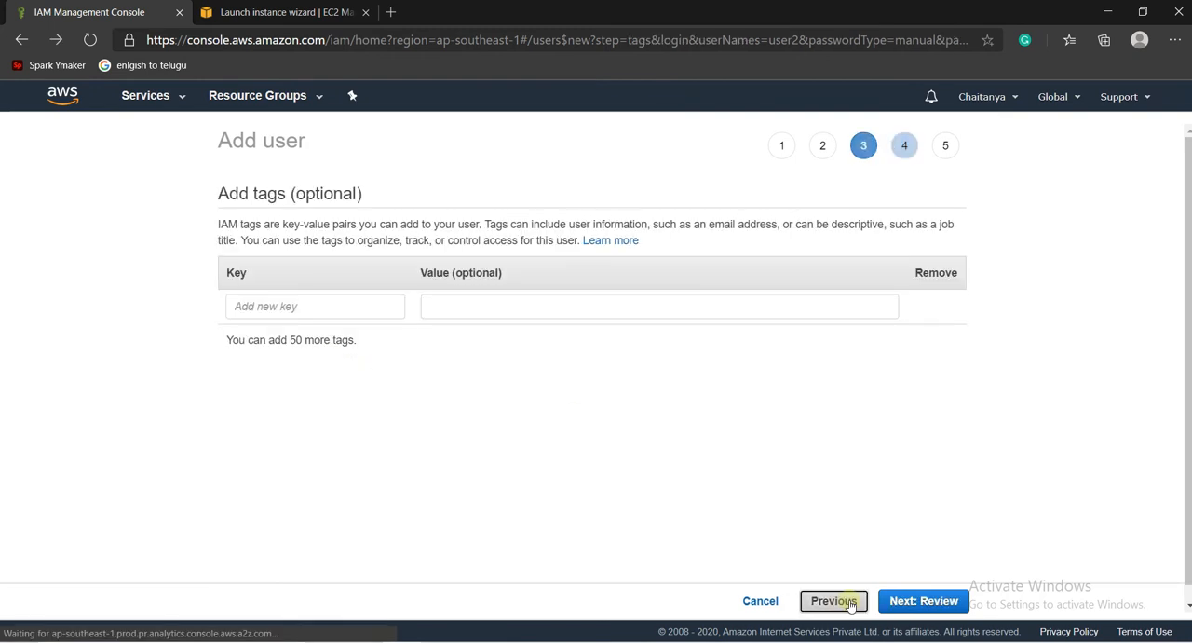
{"action": "left_click", "coordinate": [848, 602]}
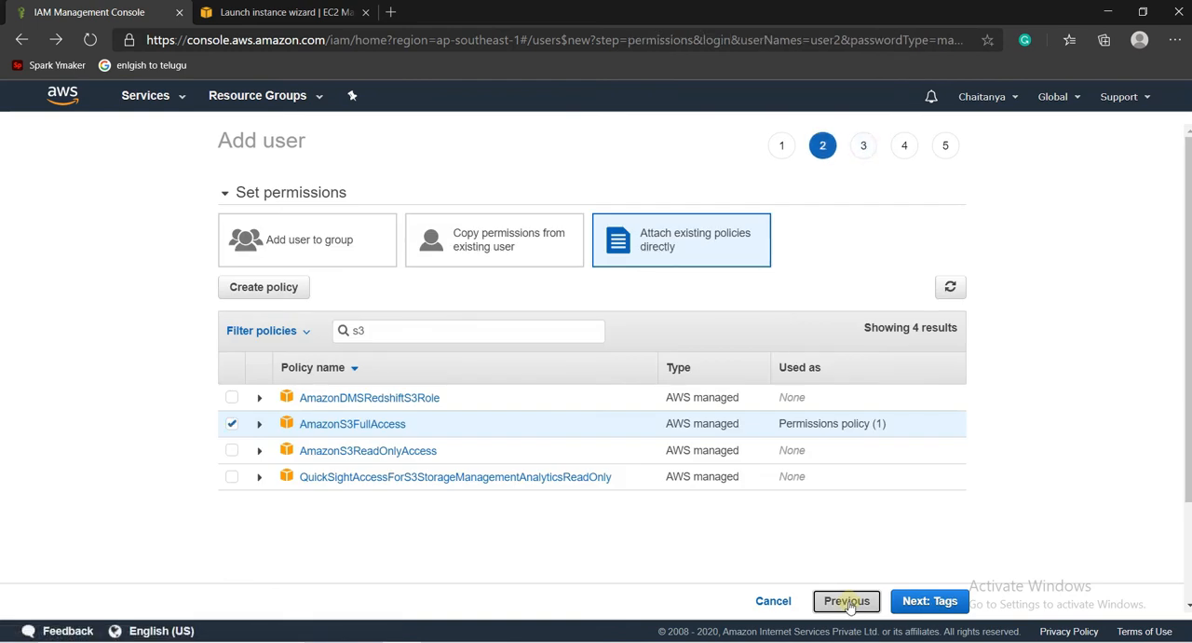
{"action": "left_click", "coordinate": [848, 602]}
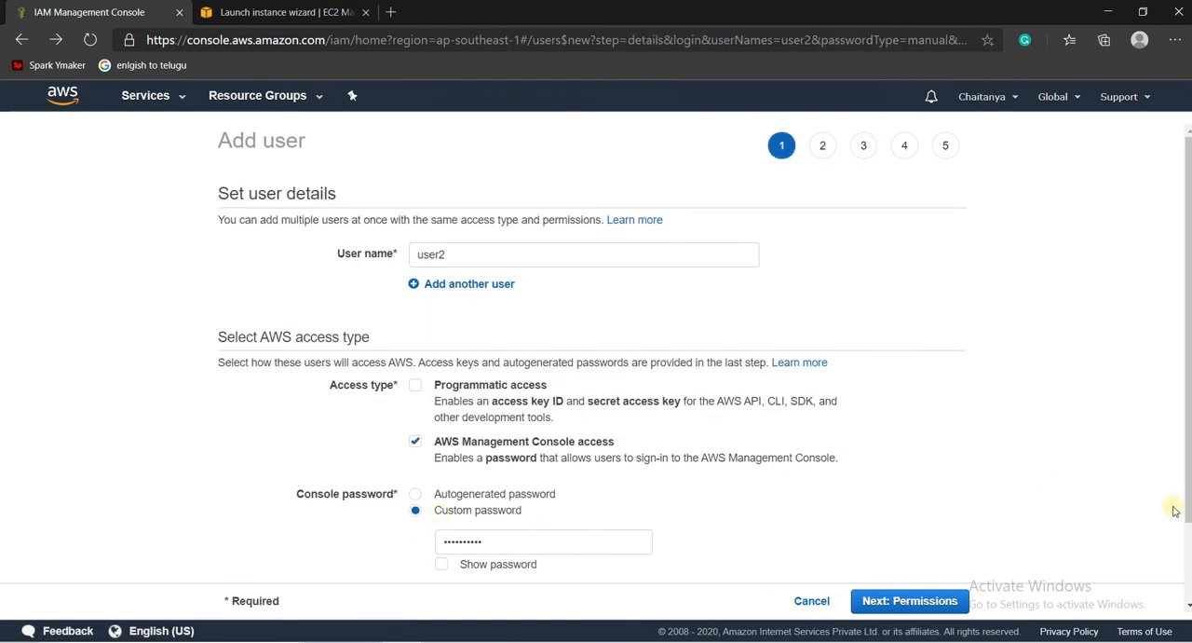
{"action": "scroll", "coordinate": [1187, 520], "scroll_direction": "down", "scroll_amount": 1}
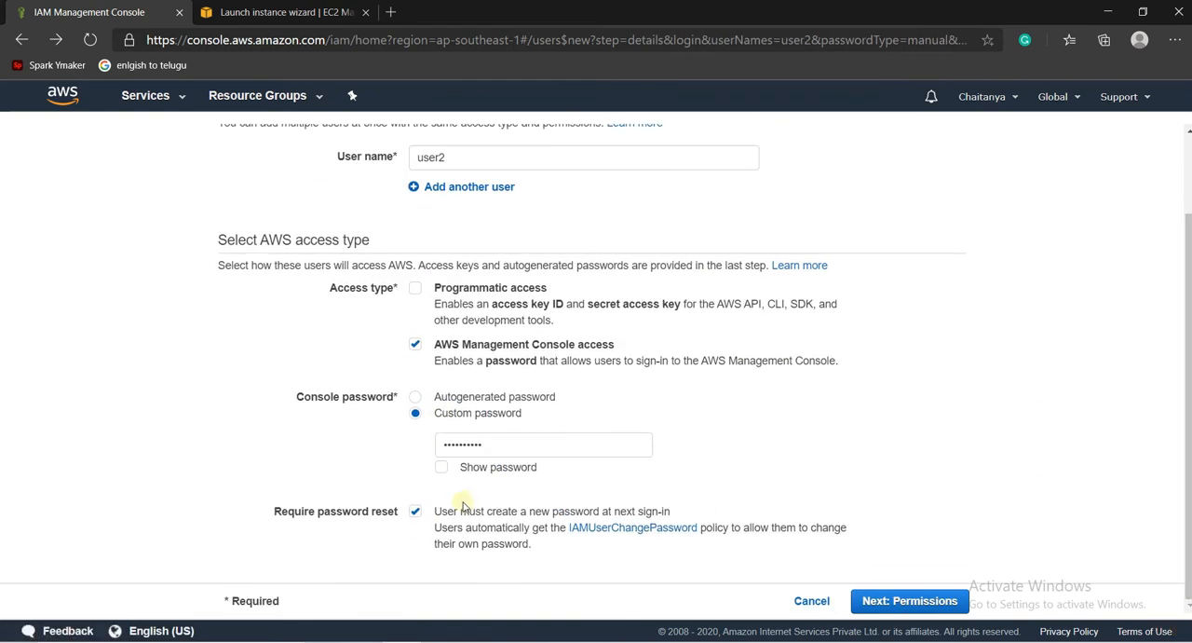
{"action": "left_click", "coordinate": [415, 515]}
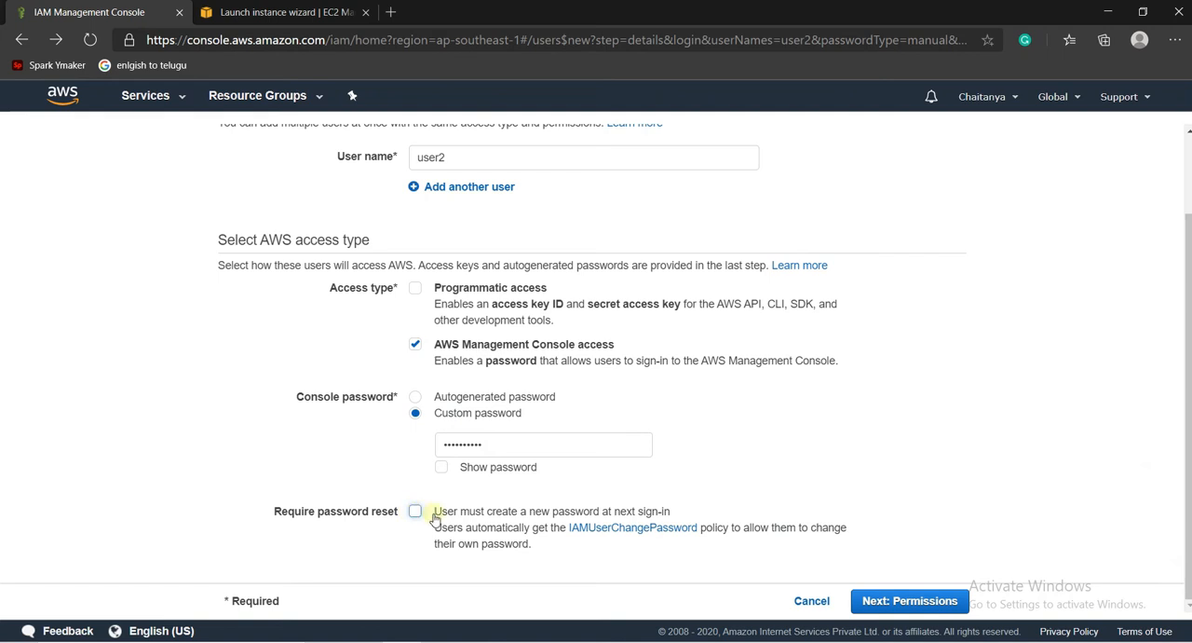
- Proceed to the review with the permissions and tags as they are, and create user2
{"action": "left_click", "coordinate": [952, 606]}
{"action": "left_click", "coordinate": [952, 606]}
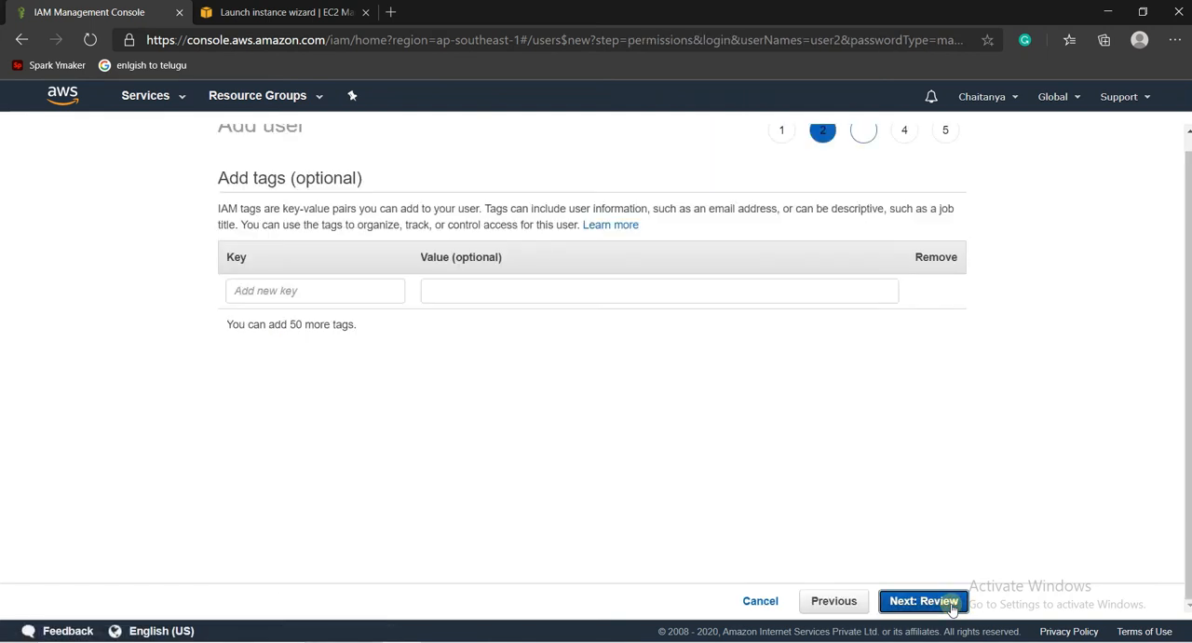
{"action": "left_click", "coordinate": [952, 607]}
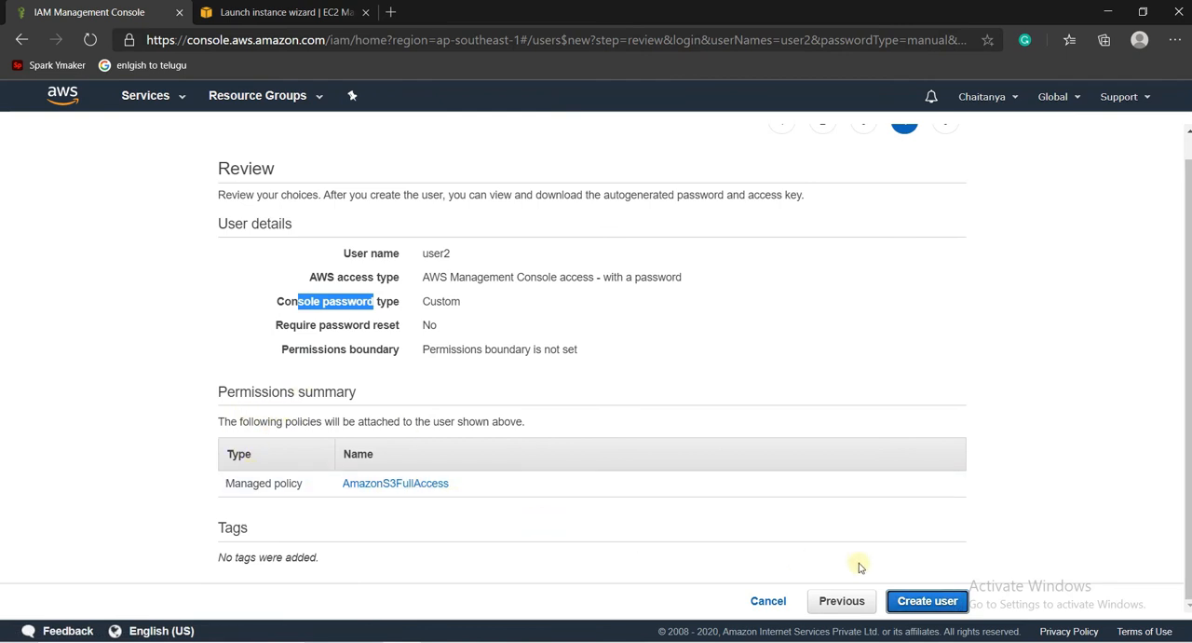
{"action": "left_click", "coordinate": [935, 602]}
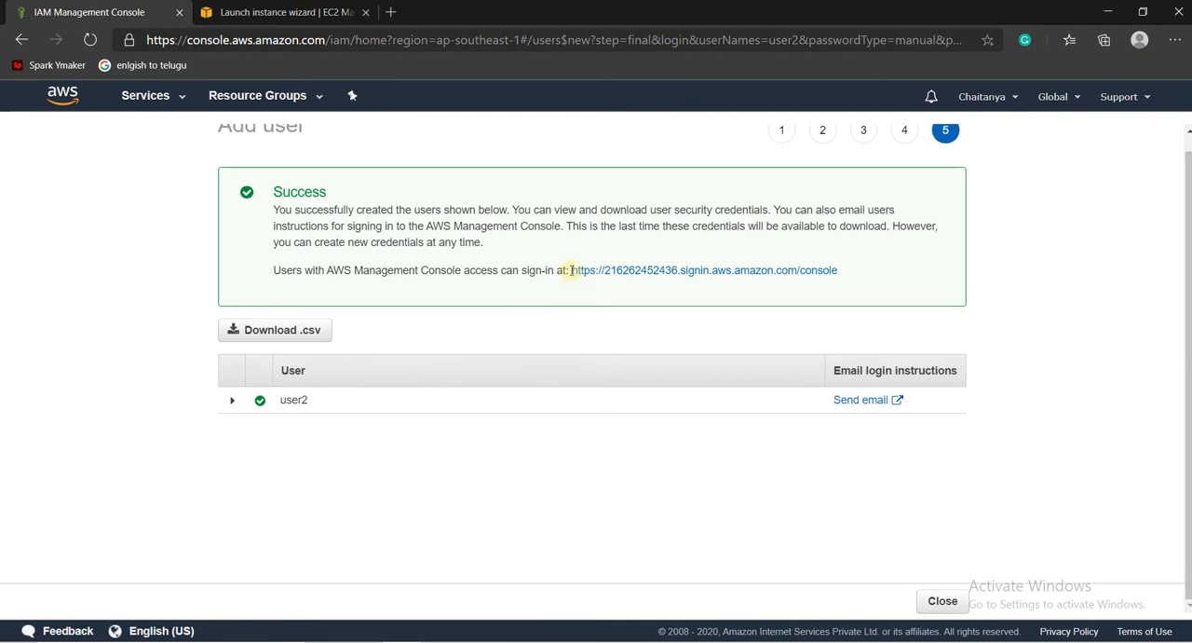
- Open the console sign-in link for the new IAM user in Firefox and check the prefilled account ID
{"action": "left_click_drag", "start_coordinate": [571, 269], "coordinate": [858, 270]}
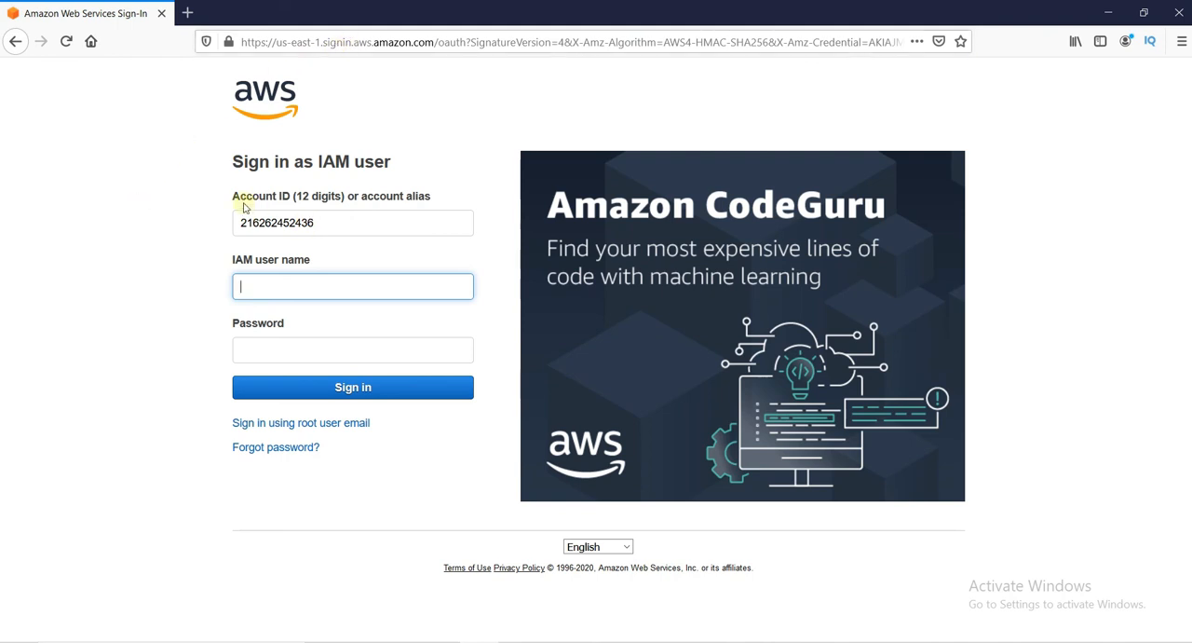
{"action": "left_click_drag", "start_coordinate": [238, 225], "coordinate": [336, 232]}
{"action": "left_click", "coordinate": [336, 232]}
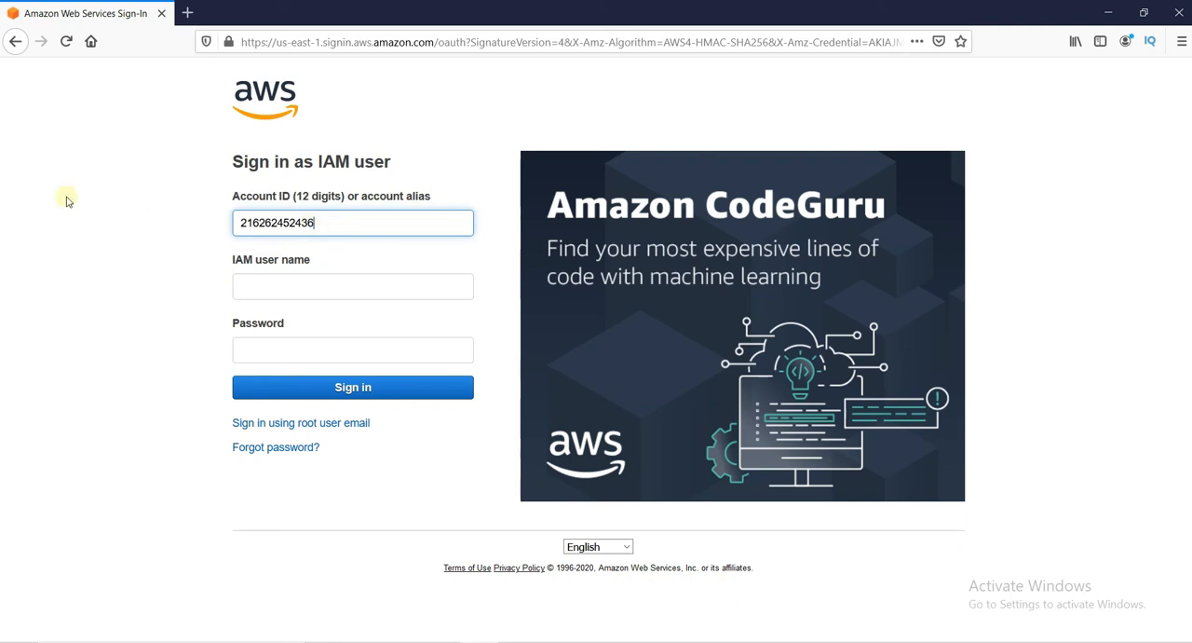
{"action": "left_click_drag", "start_coordinate": [332, 223], "coordinate": [222, 225]}
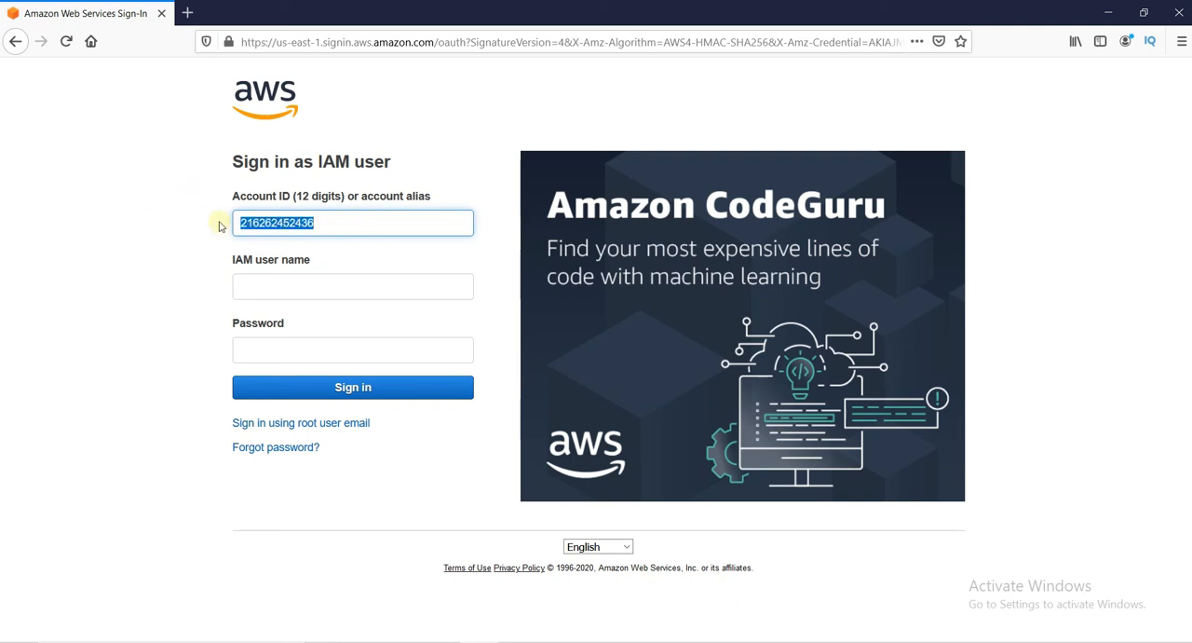
{"action": "left_click", "coordinate": [221, 225]}
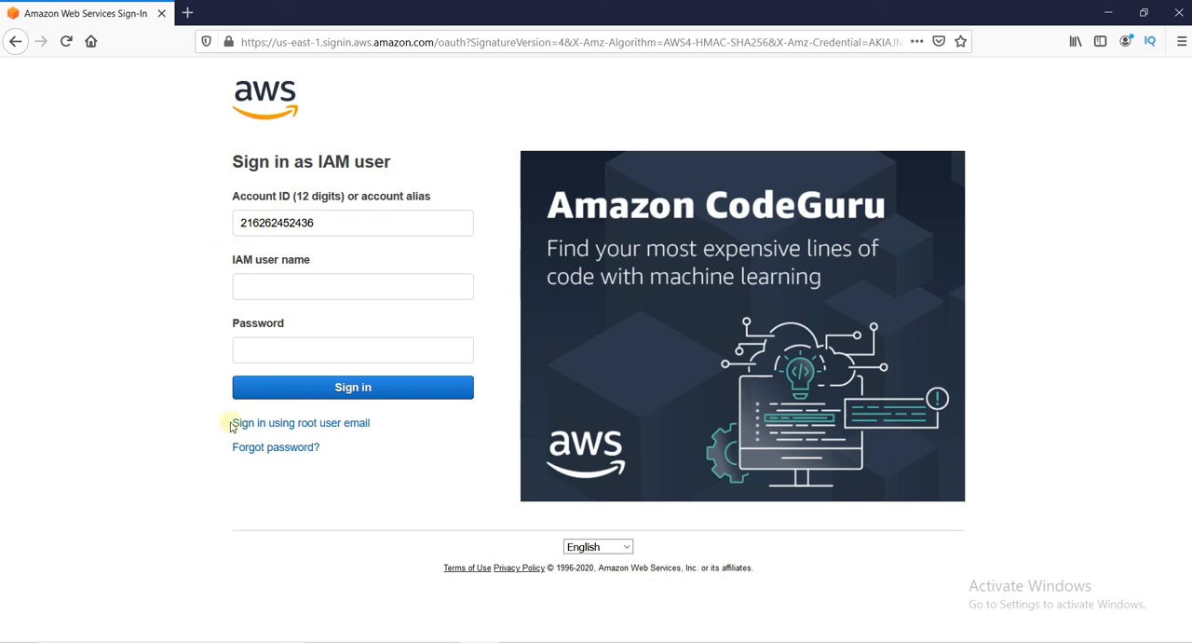
- Switch back to the AWS console in Edge and look up the account ID in the account settings
{"action": "left_click", "coordinate": [406, 641]}
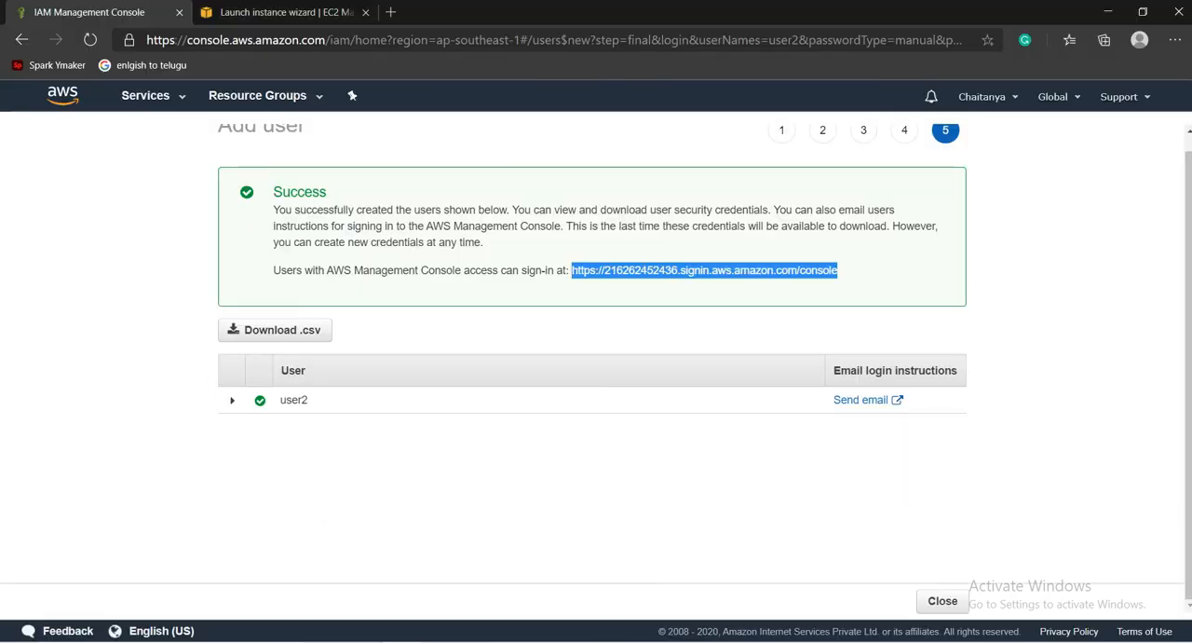
{"action": "left_click", "coordinate": [906, 489]}
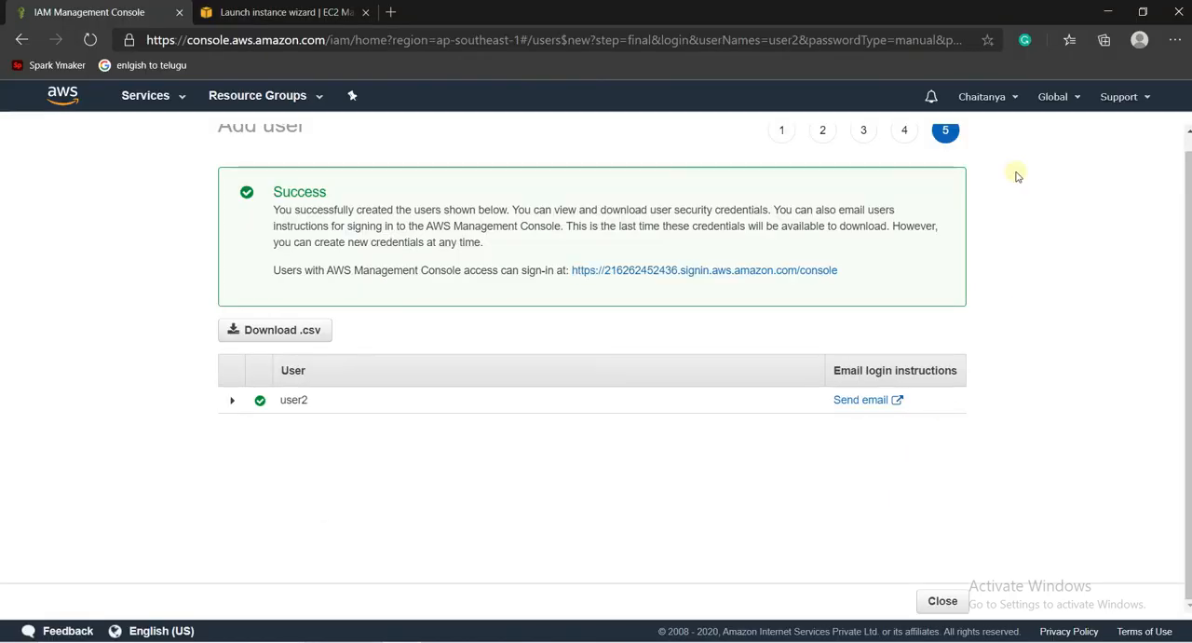
{"action": "left_click", "coordinate": [994, 97]}
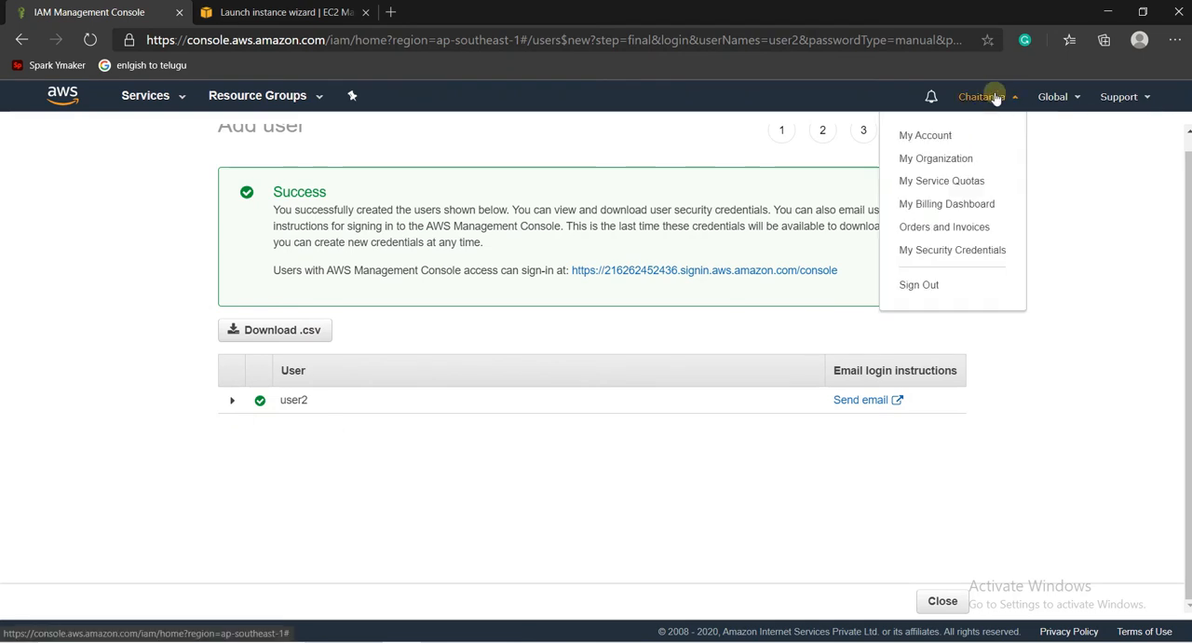
{"action": "left_click", "coordinate": [922, 138]}
{"action": "left_click", "coordinate": [429, 5]}
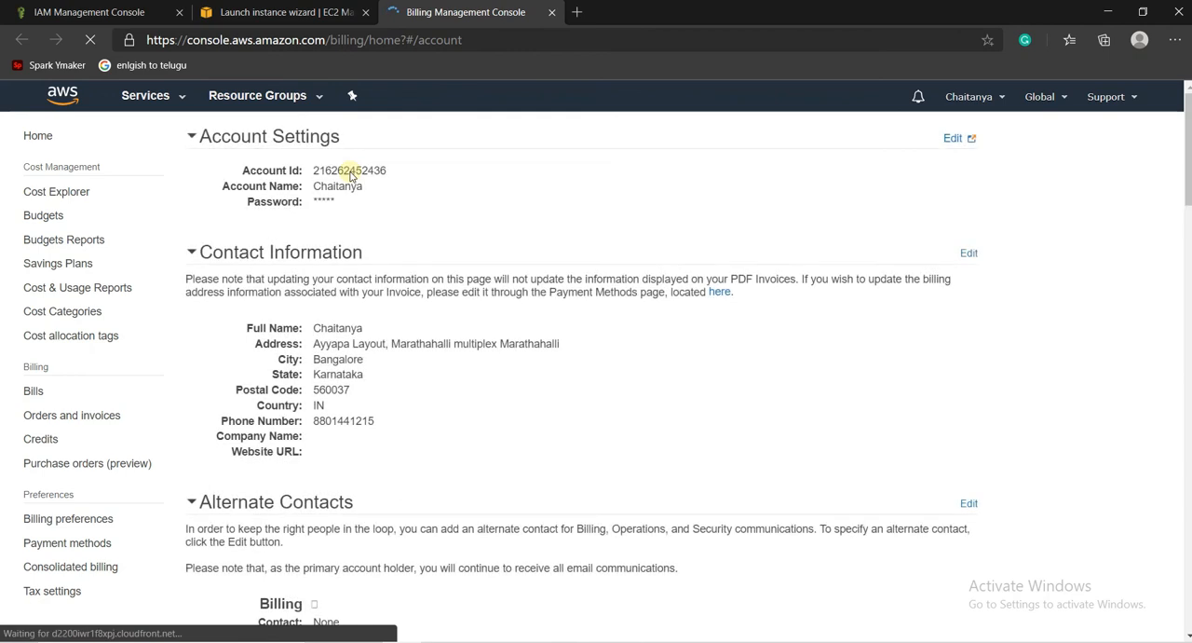
{"action": "left_click_drag", "start_coordinate": [313, 171], "coordinate": [384, 183]}
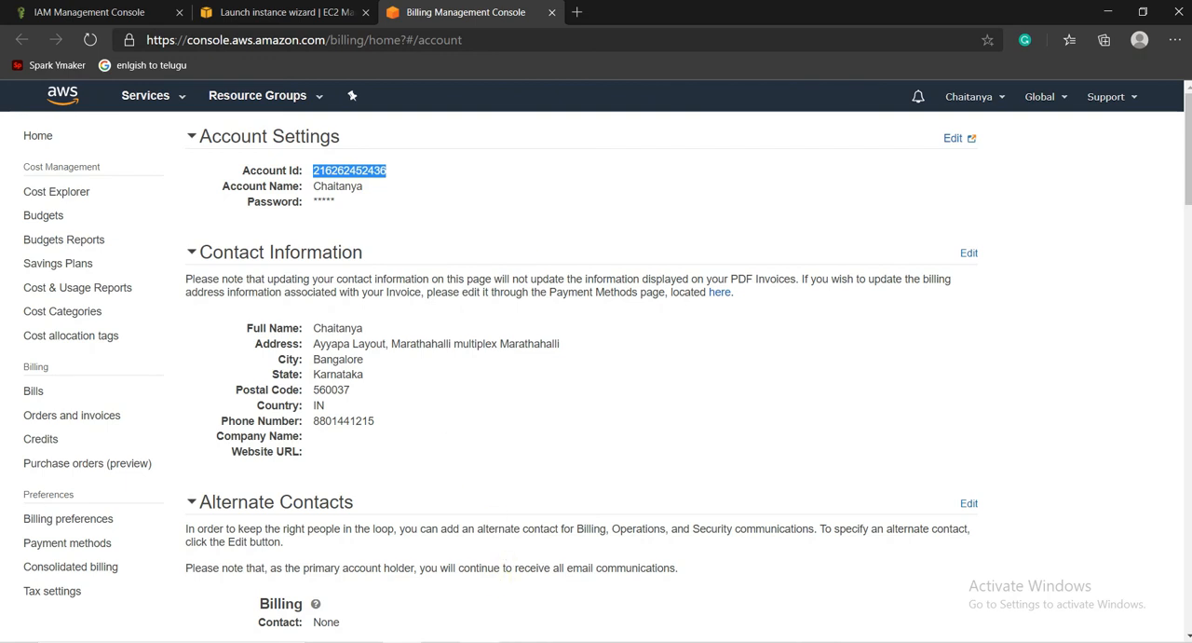
- Compare the account ID on the Firefox sign-in page with the one in the Edge account settings
{"action": "left_click", "coordinate": [479, 642]}
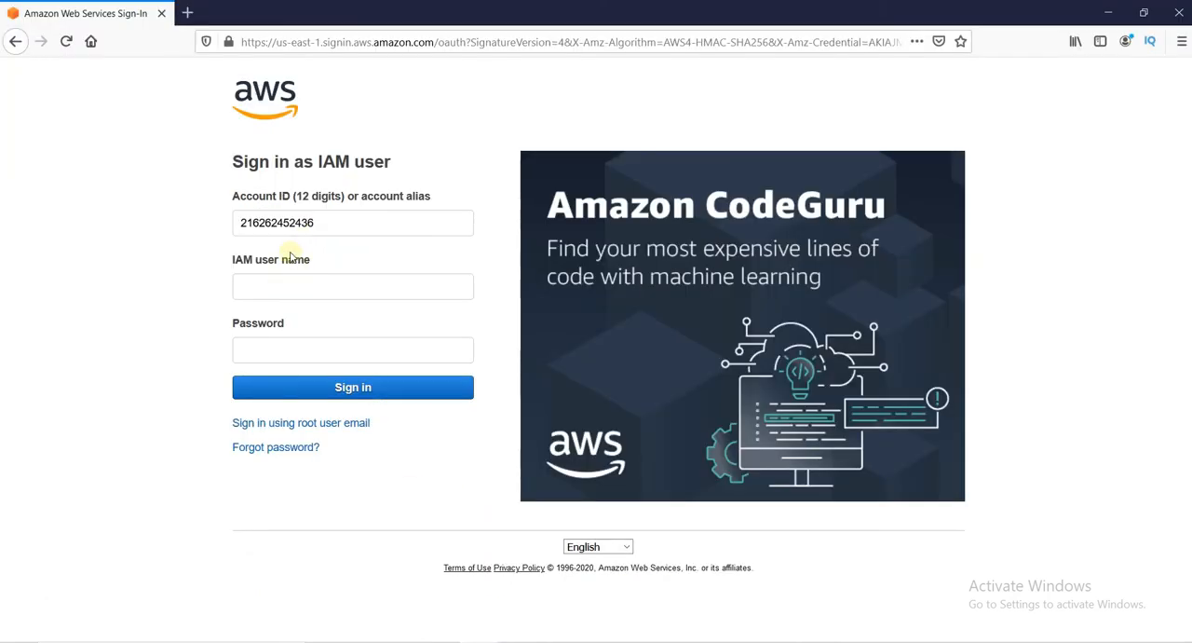
{"action": "left_click", "coordinate": [406, 642]}
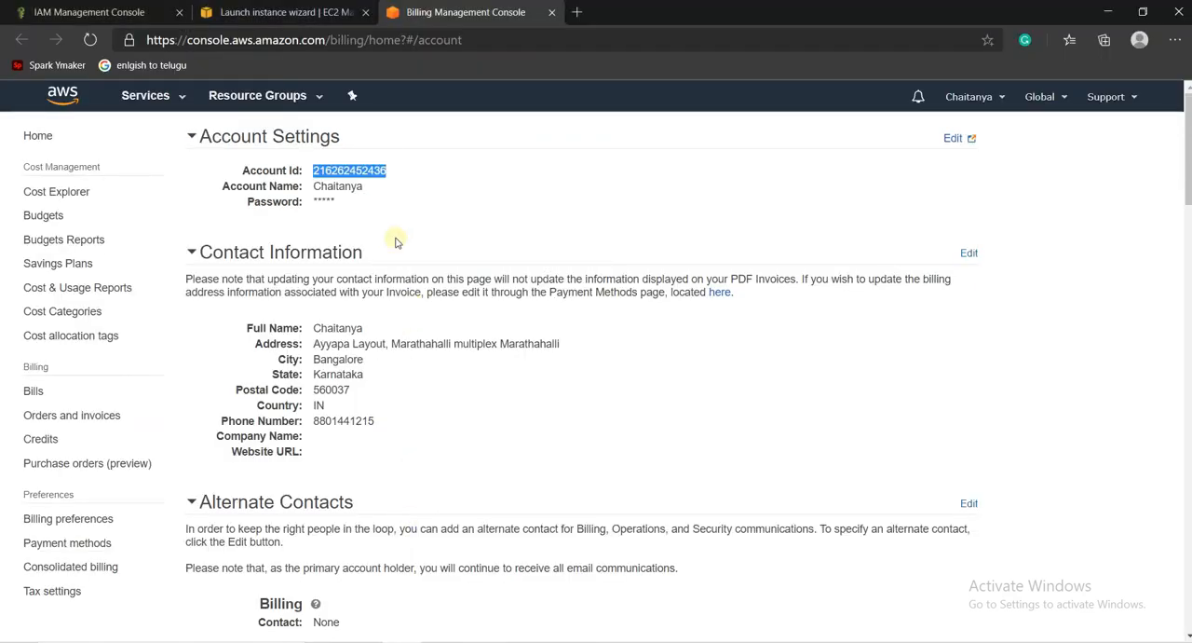
{"action": "left_click", "coordinate": [347, 183]}
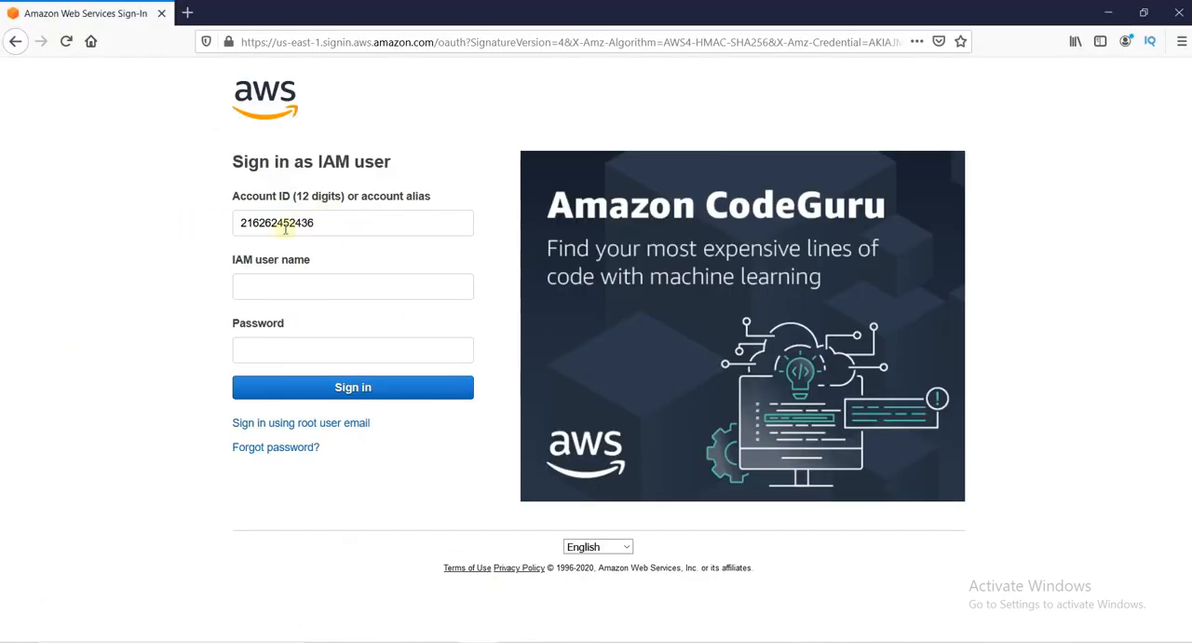
- Sign in to the AWS console in Firefox as IAM user user2 with the account password
{"action": "left_click", "coordinate": [319, 285]}
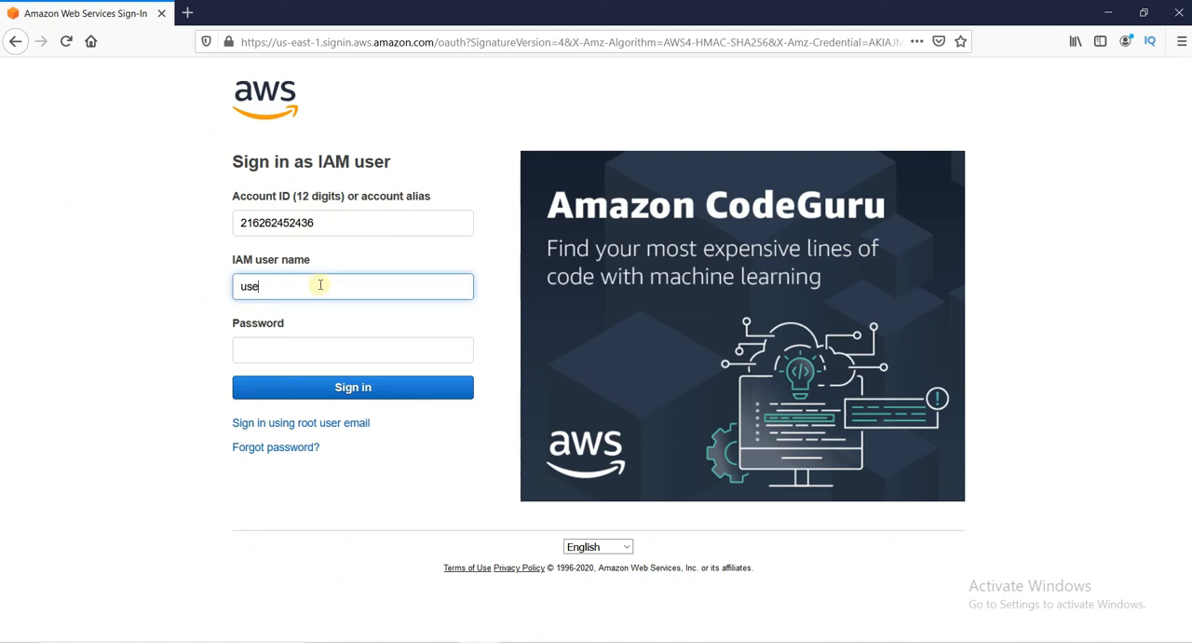
{"action": "left_click", "coordinate": [314, 351]}
{"action": "type", "text": "••"}
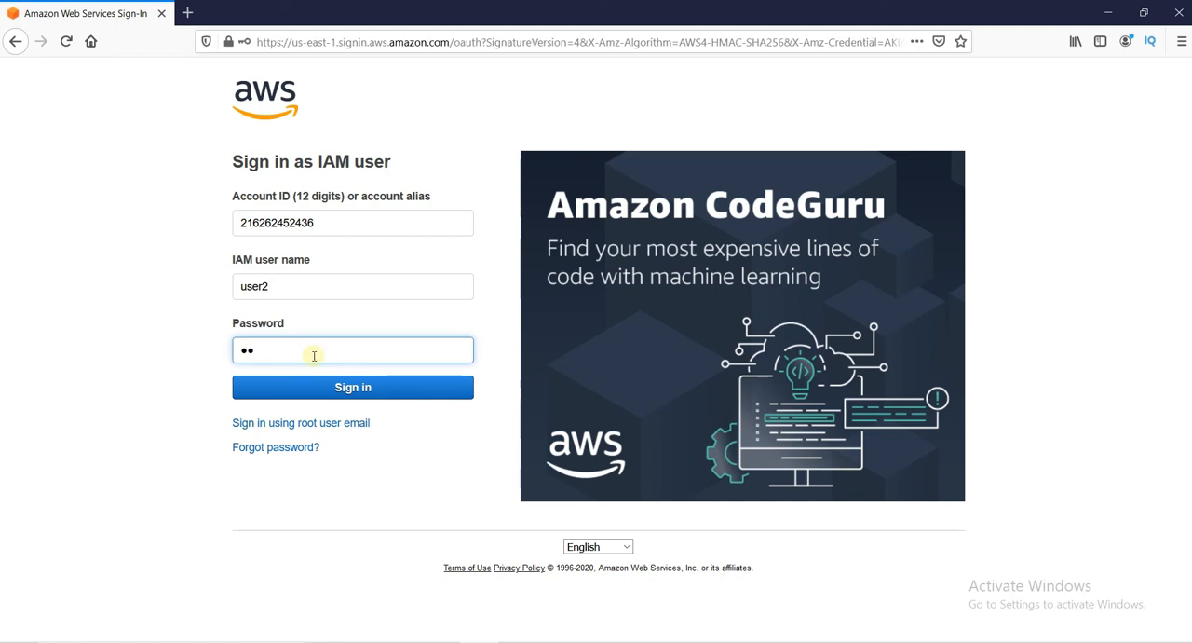
{"action": "type", "text": "••••••••"}
{"action": "key", "text": "Return"}
{"action": "left_click", "coordinate": [411, 184]}
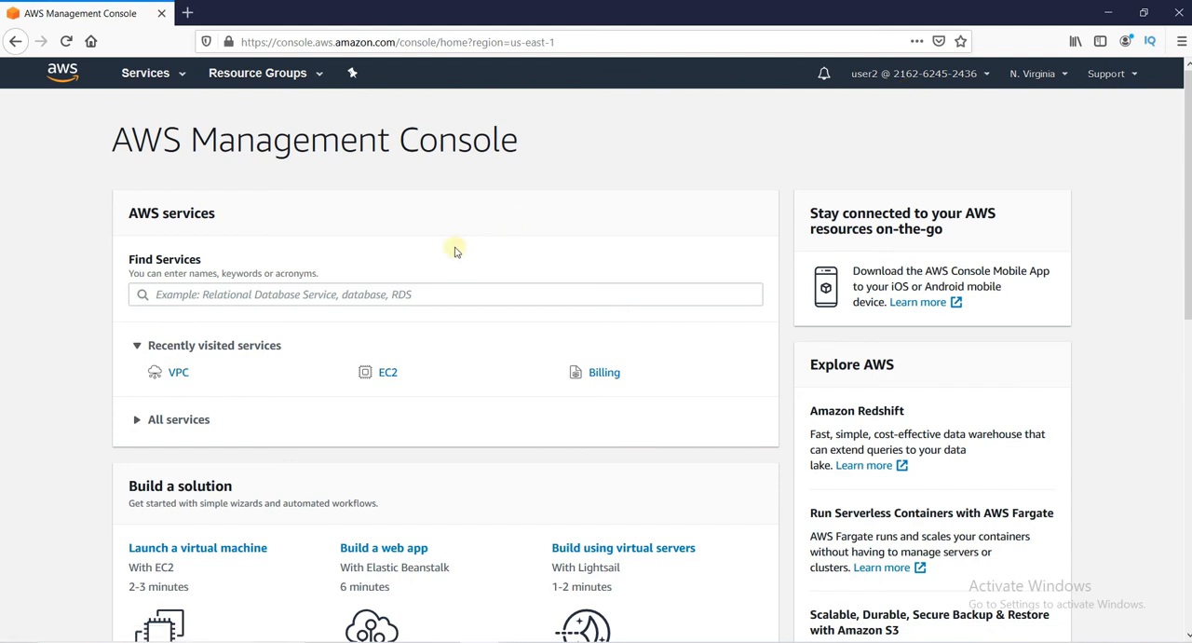
- Find the S3 service and check the user's bucket access, opening and closing the Create bucket dialog without creating one
{"action": "left_click", "coordinate": [410, 291]}
{"action": "type", "text": "s3"}
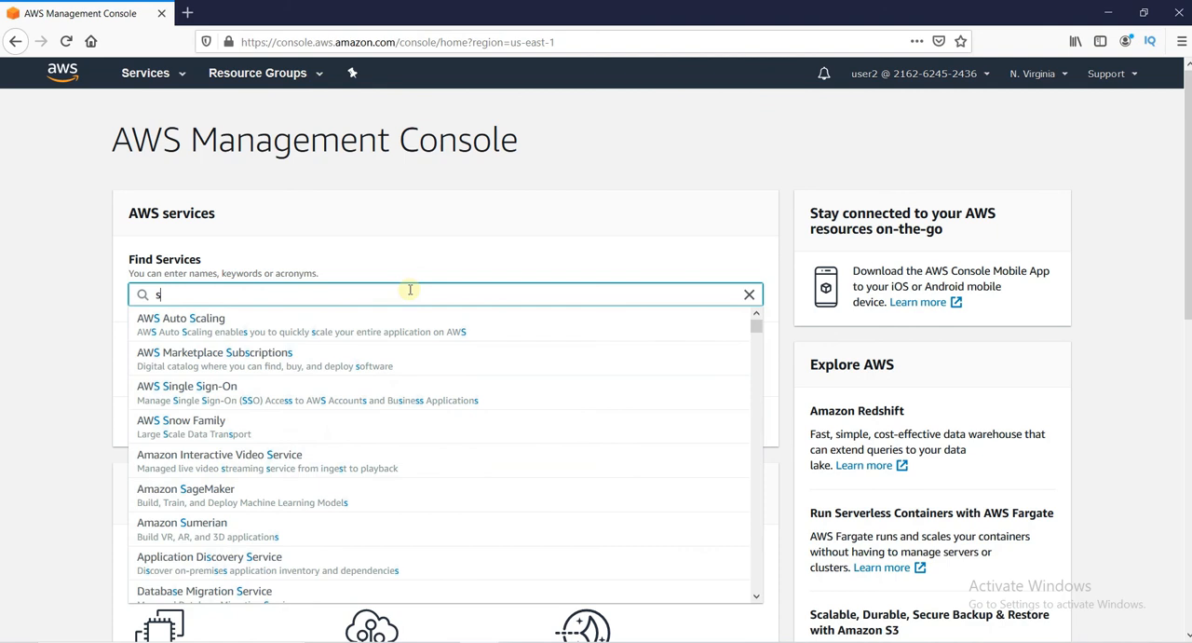
{"action": "left_click", "coordinate": [400, 331]}
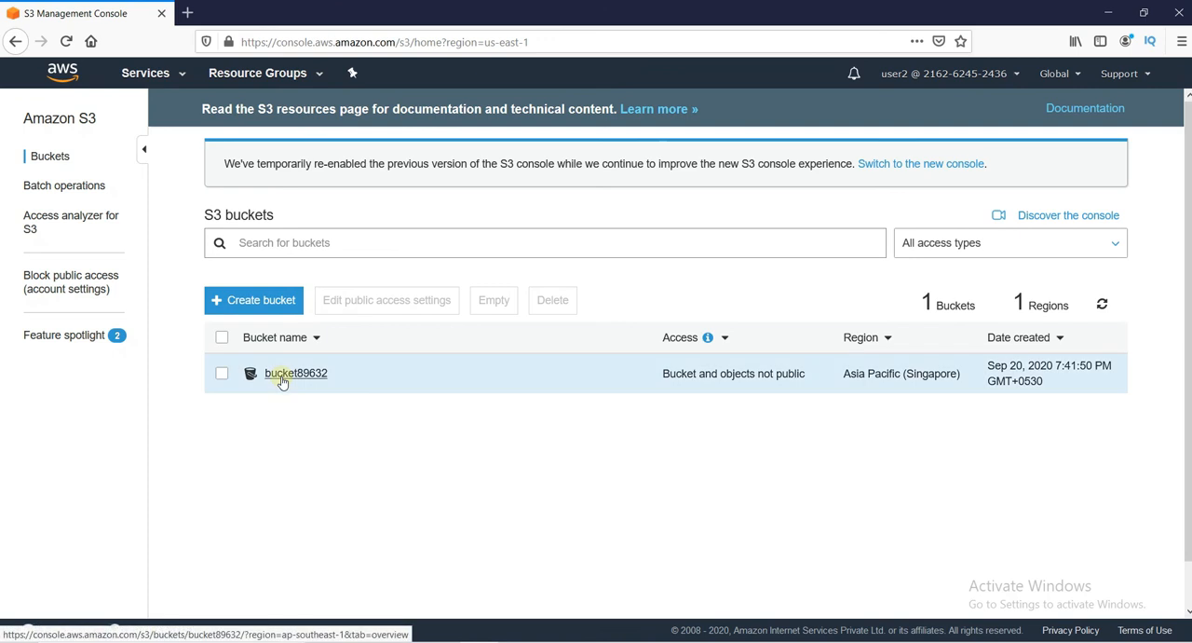
{"action": "left_click", "coordinate": [274, 308]}
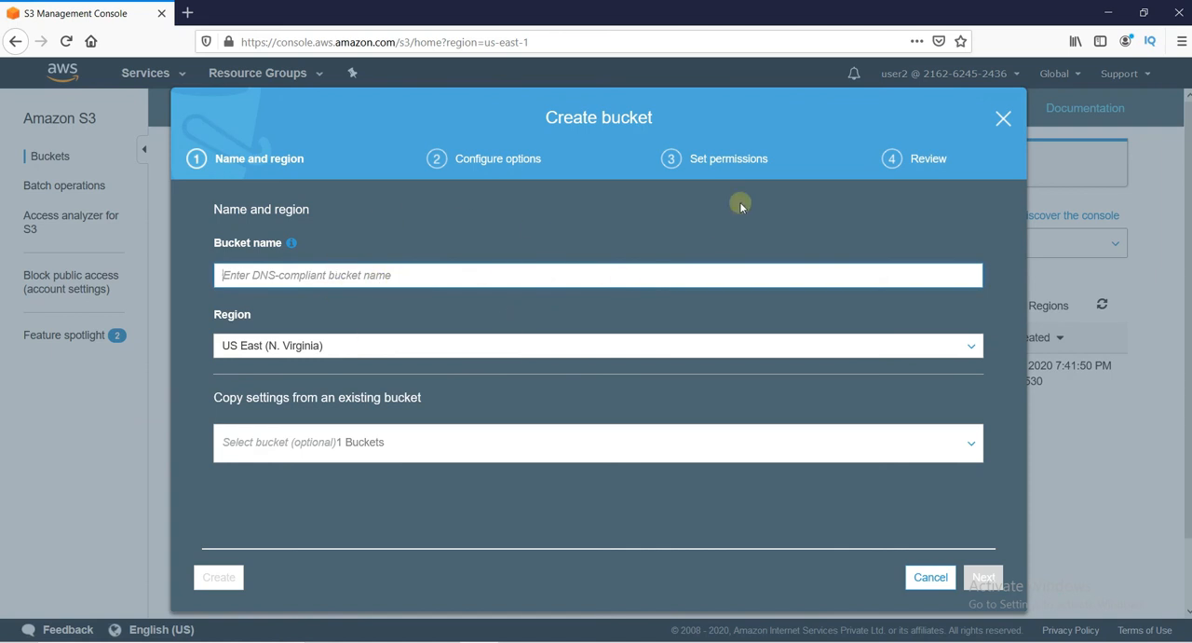
{"action": "left_click", "coordinate": [999, 124]}
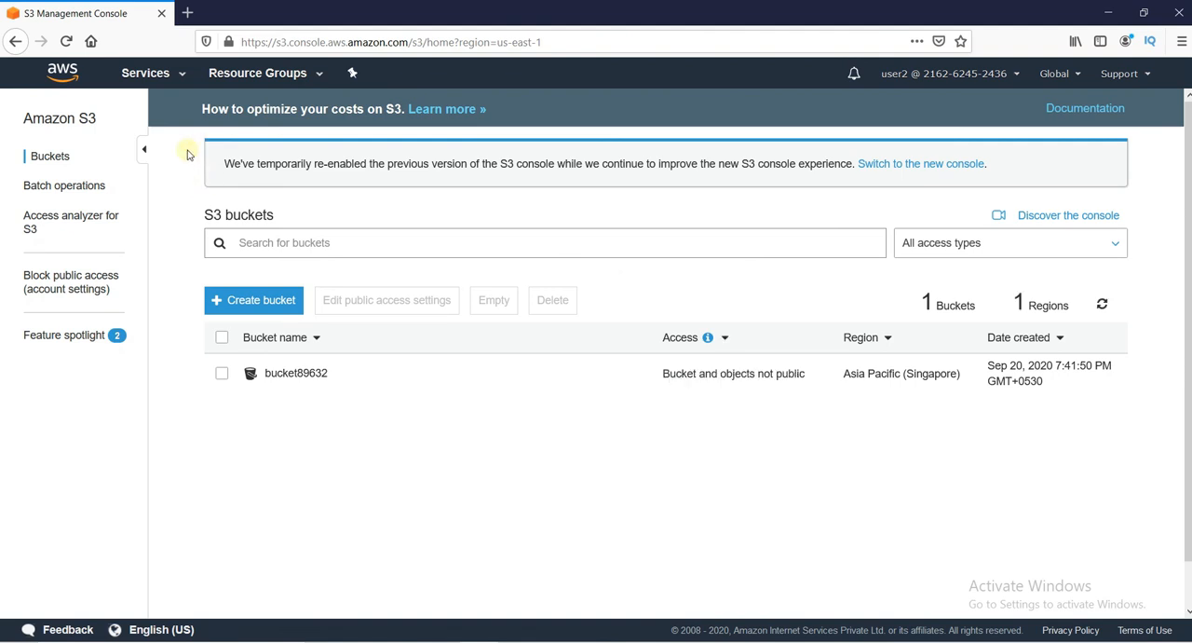
- Open CloudWatch and examine the permission named in the message on its Dashboards page
{"action": "left_click", "coordinate": [168, 75]}
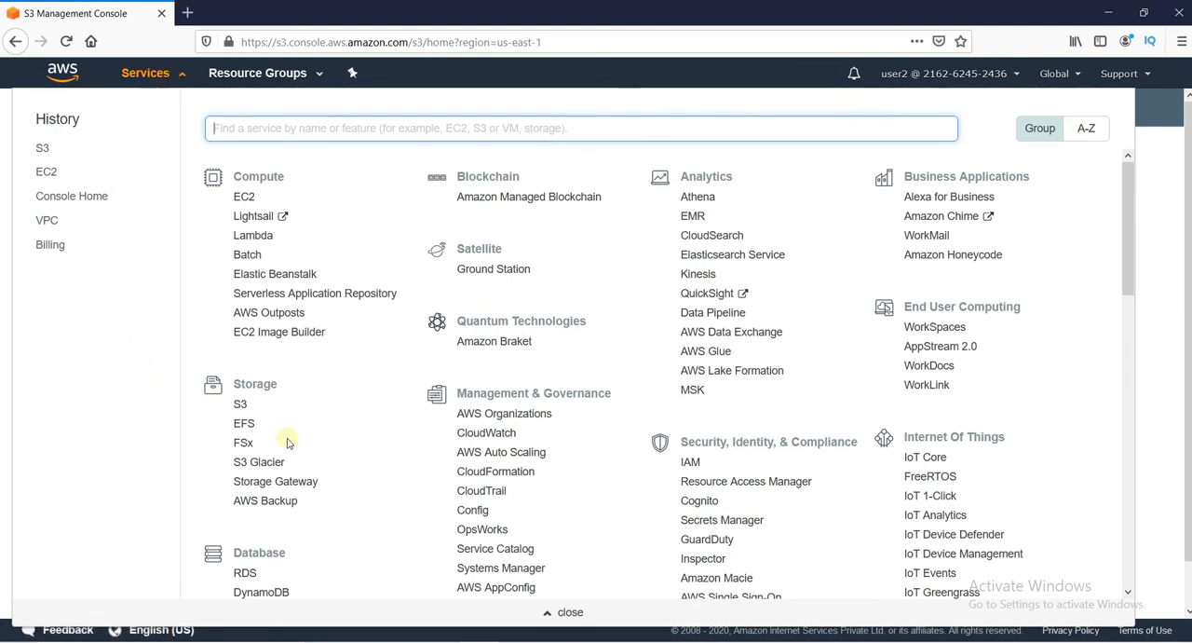
{"action": "left_click", "coordinate": [469, 434]}
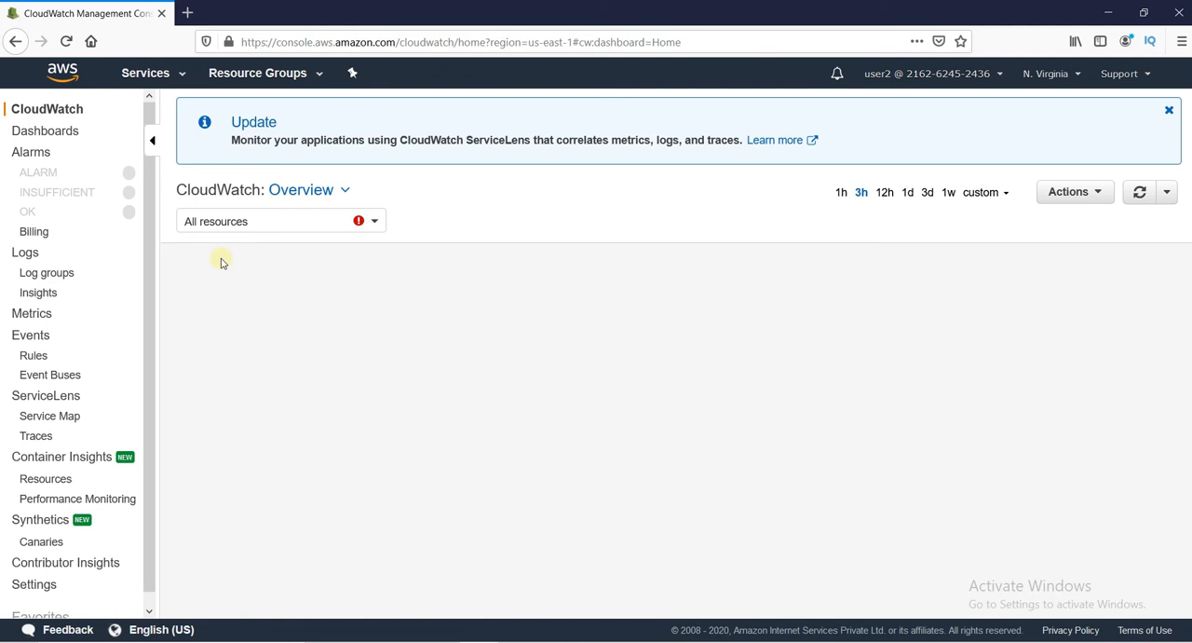
{"action": "left_click", "coordinate": [64, 136]}
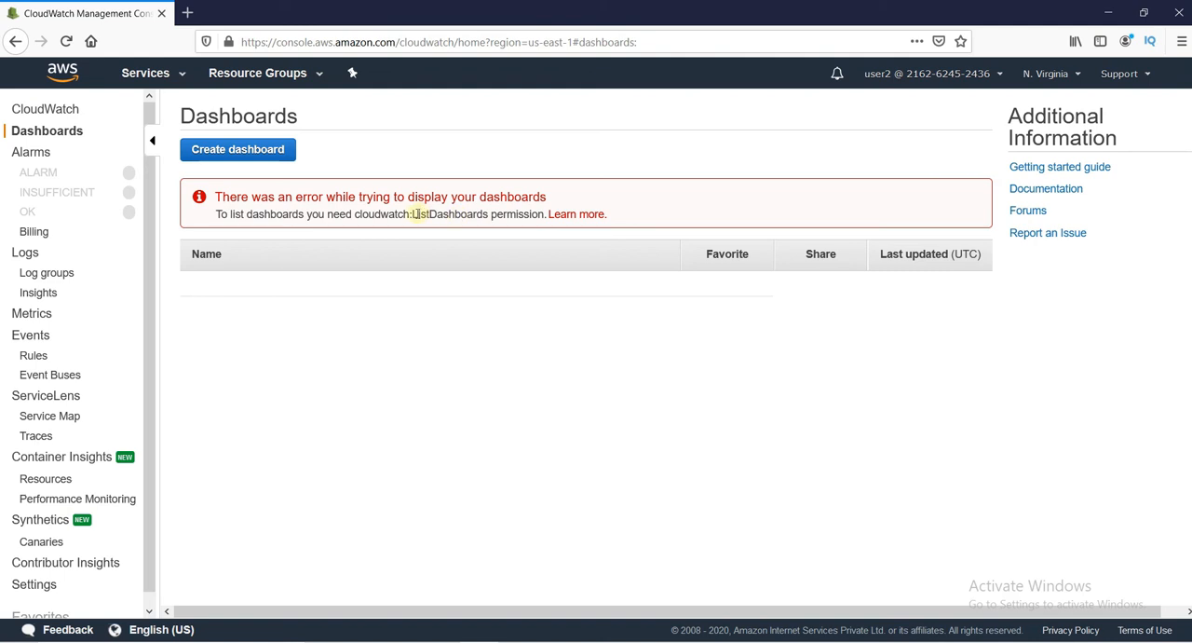
{"action": "left_click_drag", "start_coordinate": [411, 214], "coordinate": [545, 228]}
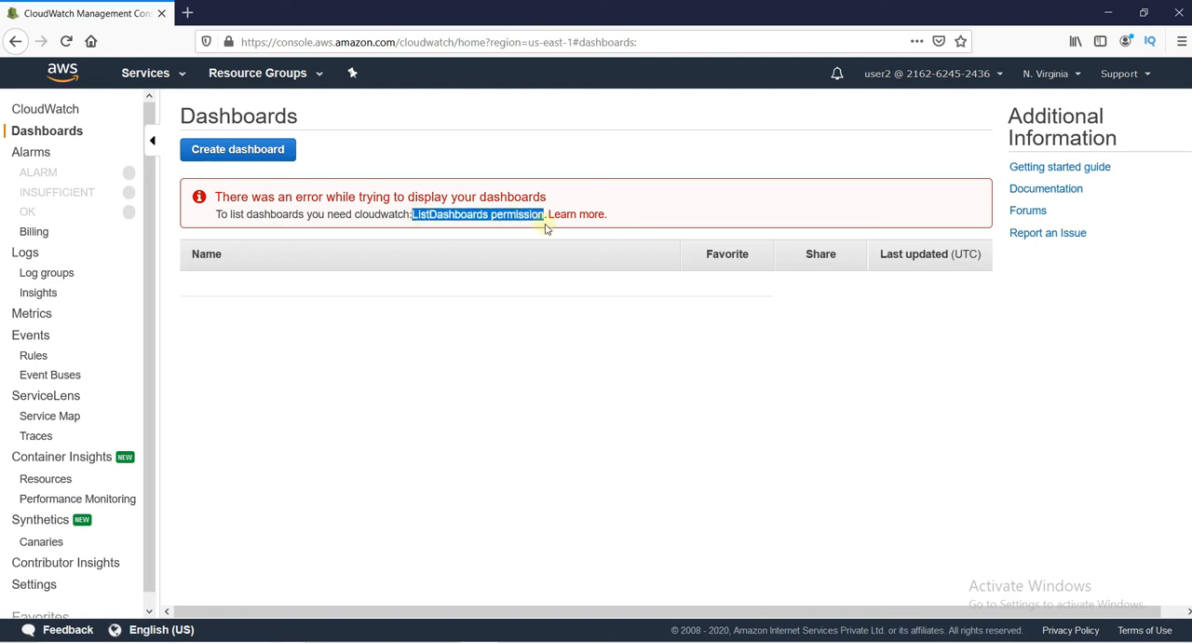
{"action": "left_click", "coordinate": [241, 291]}
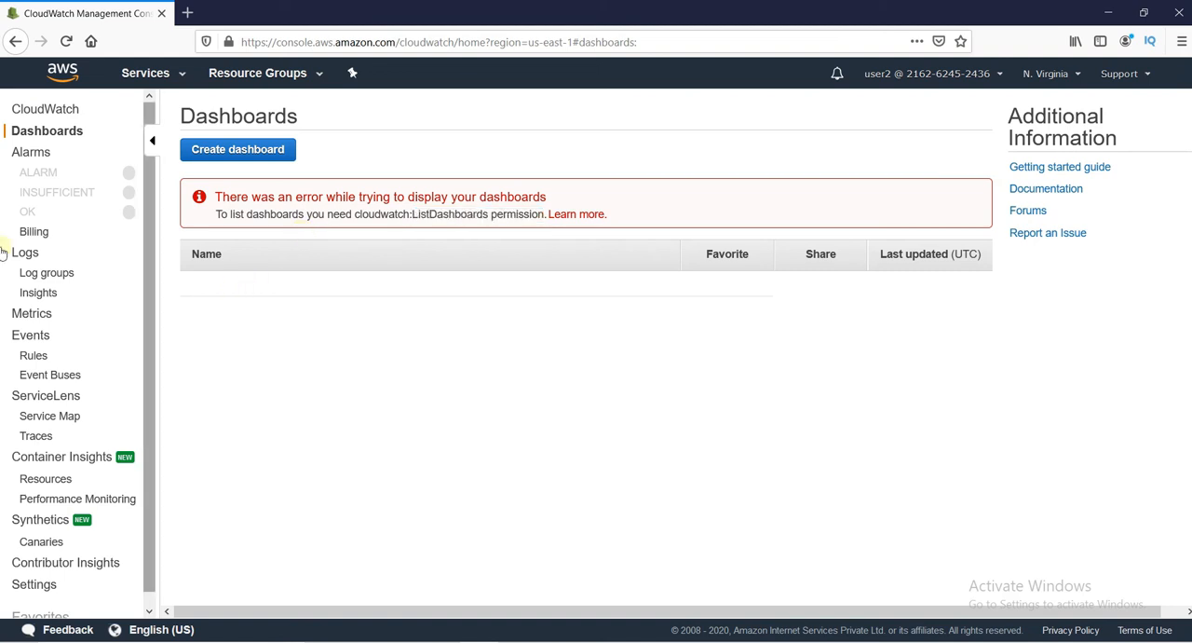
- Check the user's access to the CloudWatch billing alarms and to the RDS dashboard
{"action": "left_click", "coordinate": [33, 233]}
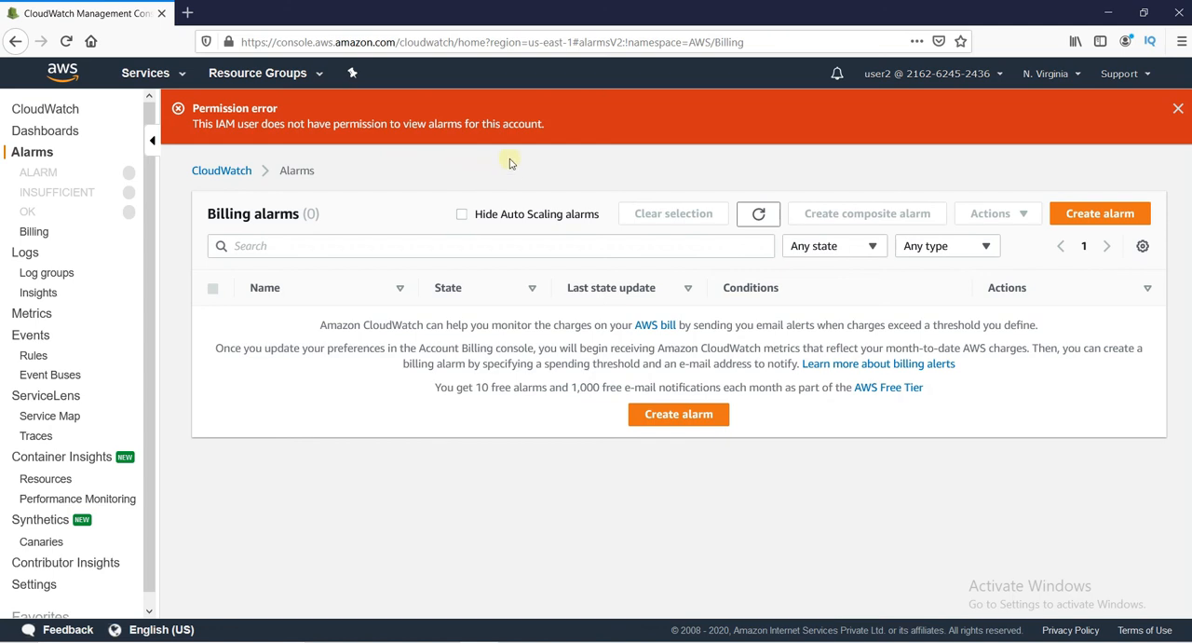
{"action": "left_click", "coordinate": [146, 75]}
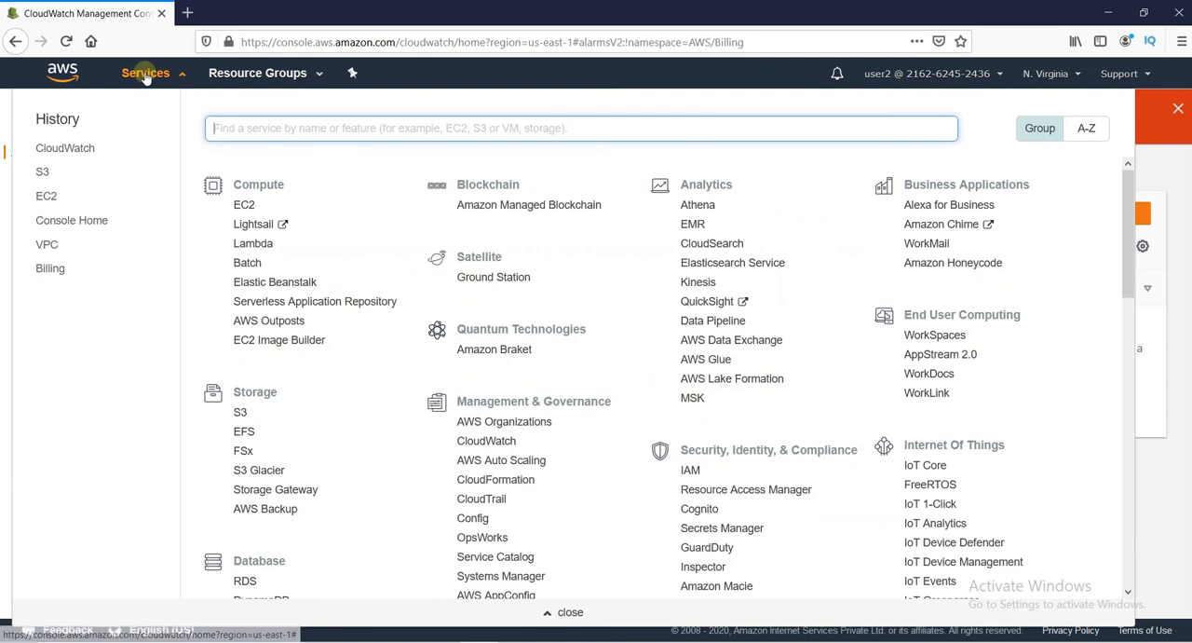
{"action": "left_click", "coordinate": [245, 579]}
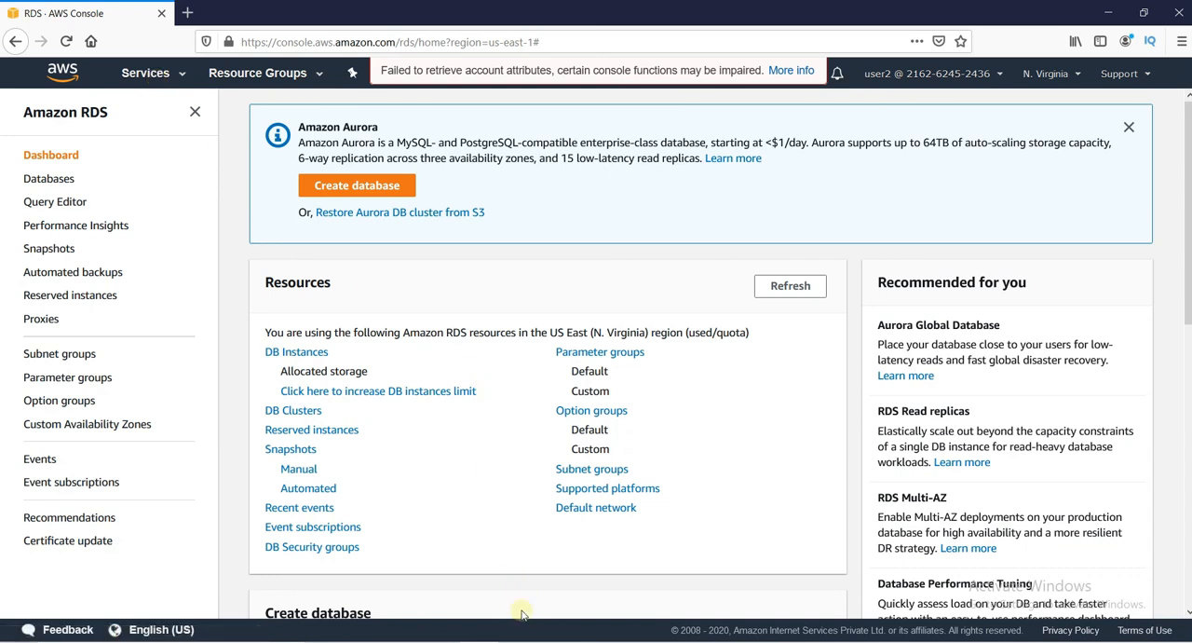
- Switch to Notepad and add the lines "MFA" and "Multifactor Authentication" below the password policies heading
{"action": "left_click", "coordinate": [518, 642]}
{"action": "key", "text": "Return"}
{"action": "type", "text": "MFA"}
{"action": "key", "text": "Return"}
{"action": "type", "text": "Multifactor Authentication"}
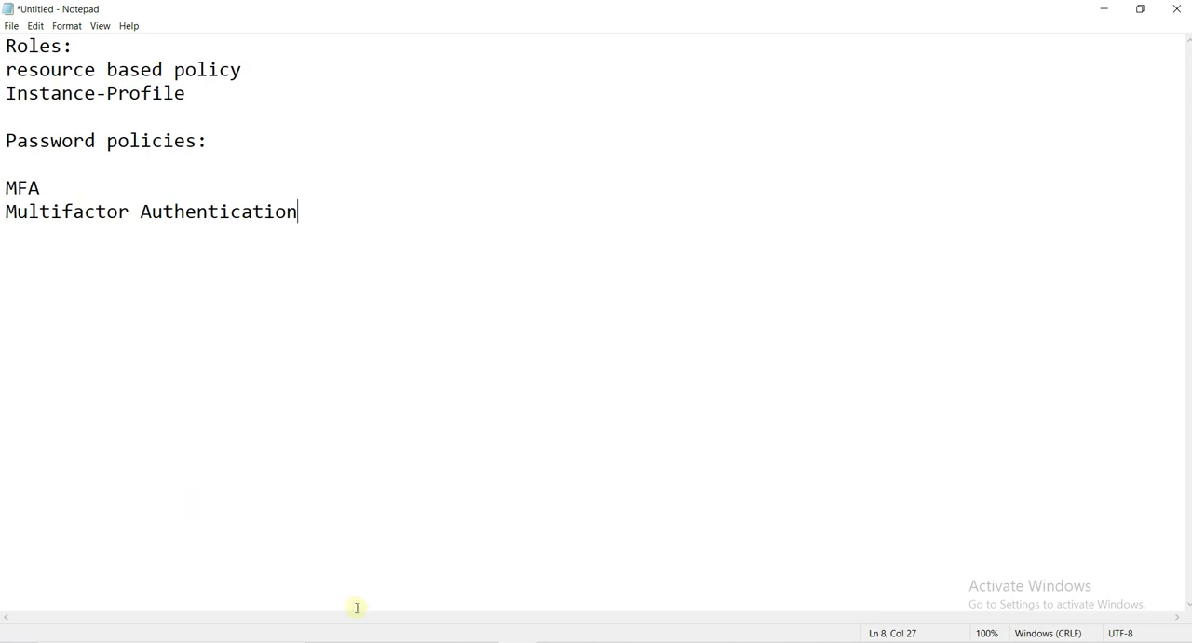
- Switch to the AWS console in Edge and open the IAM dashboard
{"action": "left_click", "coordinate": [401, 641]}
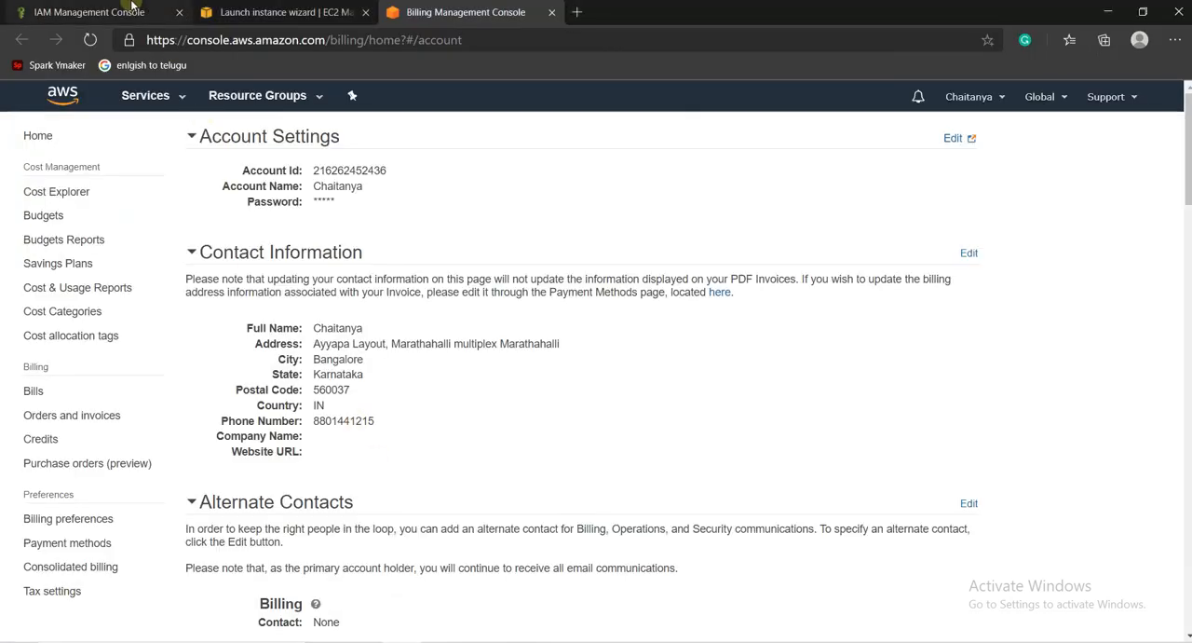
{"action": "left_click", "coordinate": [90, 12]}
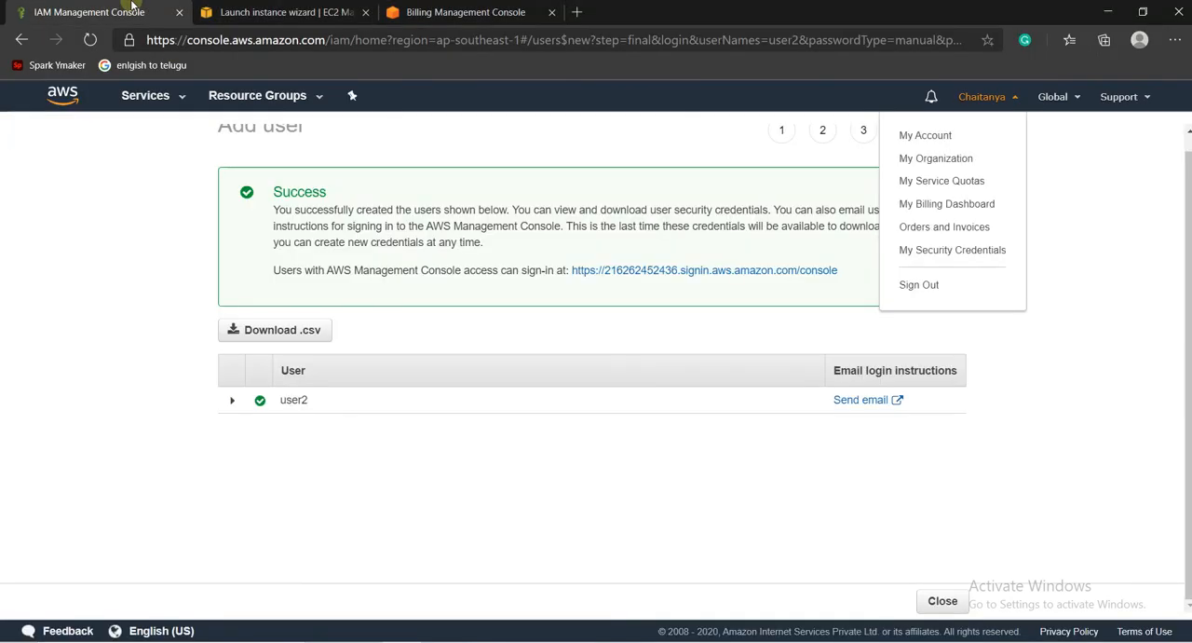
{"action": "left_click", "coordinate": [144, 97]}
{"action": "left_click", "coordinate": [46, 173]}
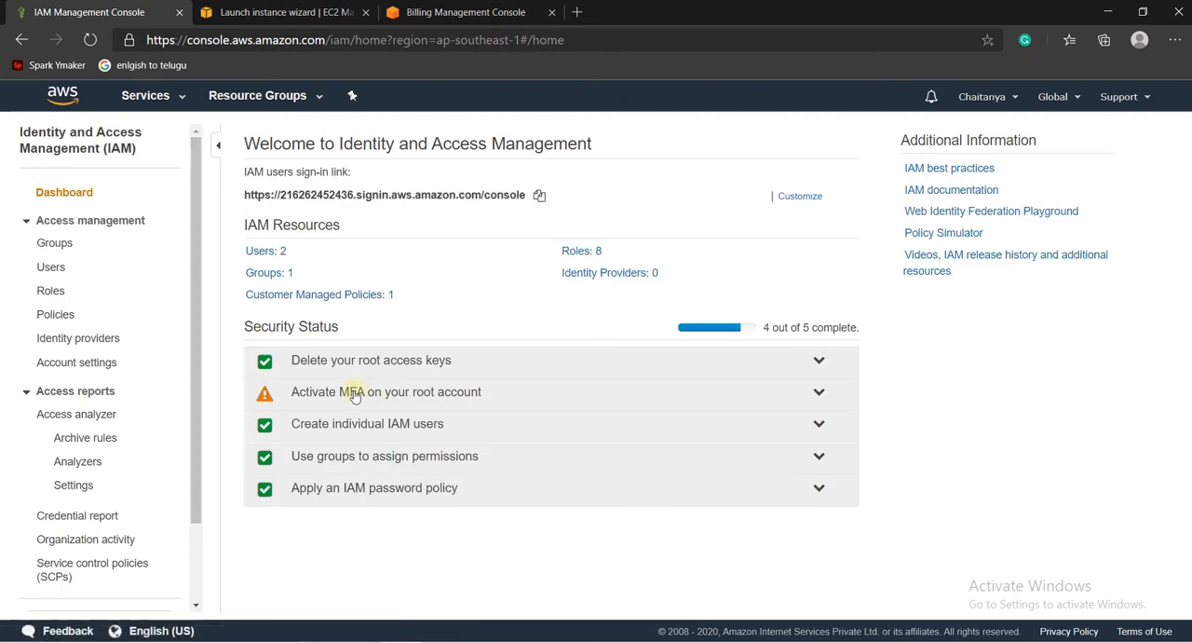
- Go from the root account's MFA security status to its MFA management and start activating MFA
{"action": "left_click", "coordinate": [415, 397]}
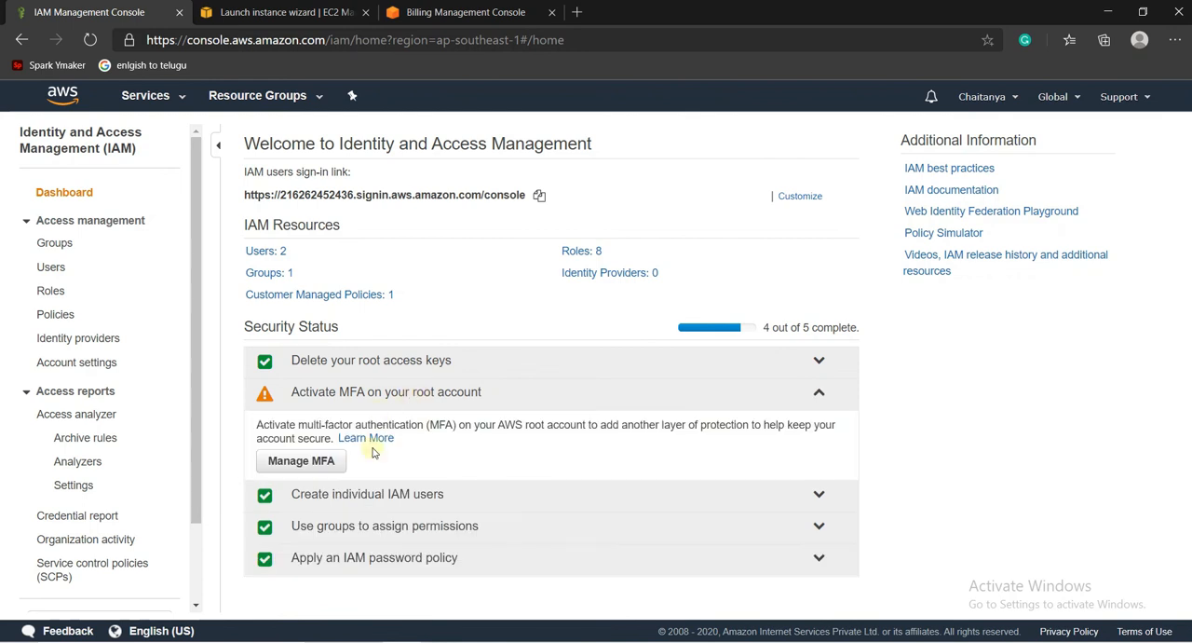
{"action": "left_click", "coordinate": [315, 462]}
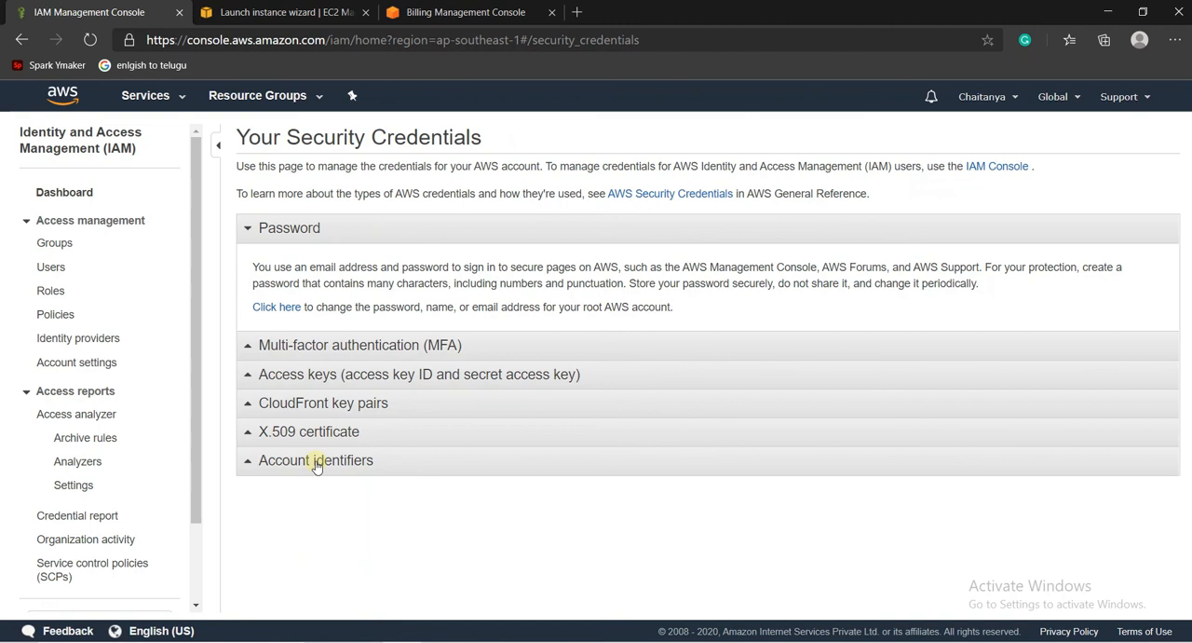
{"action": "left_click", "coordinate": [258, 346]}
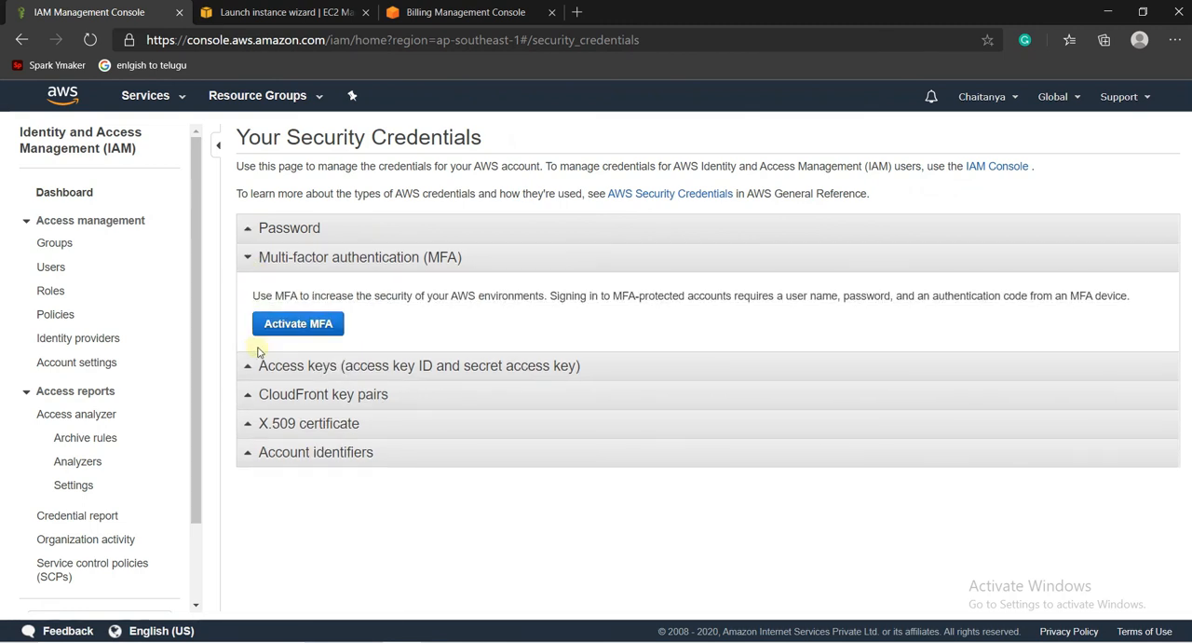
{"action": "left_click", "coordinate": [312, 326]}
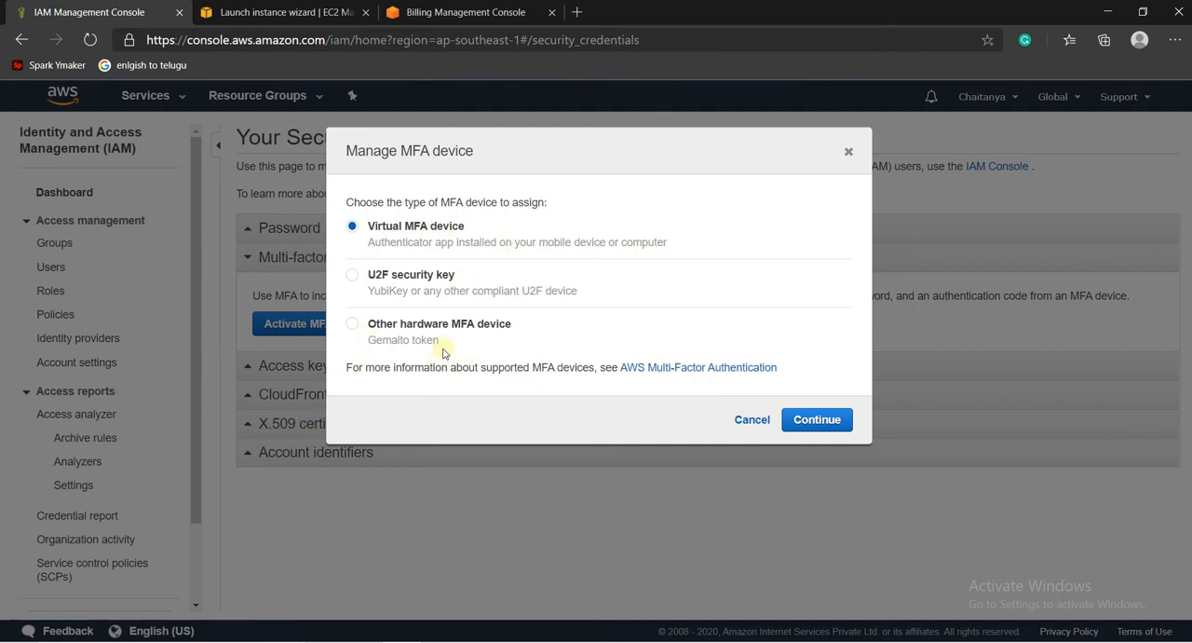
- Switch to Notepad and add the line "Google authenticator" below the multifactor authentication note, separated by a blank line
{"action": "left_click", "coordinate": [517, 642]}
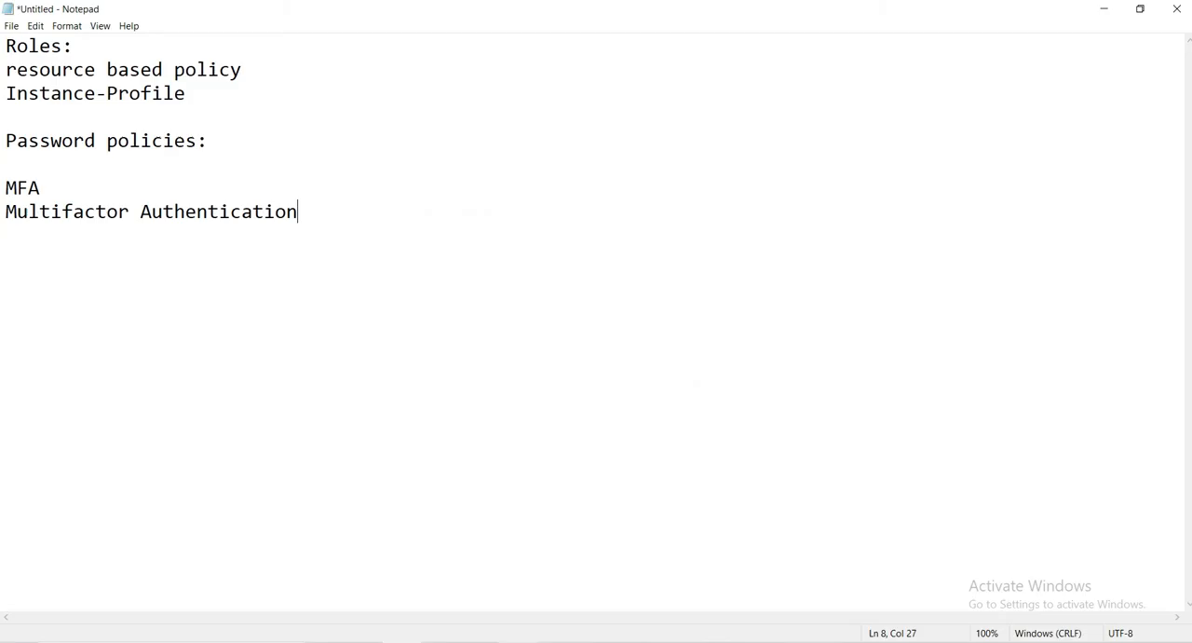
{"action": "key", "text": "Return"}
{"action": "key", "text": "Return"}
{"action": "type", "text": "Google authenticator"}
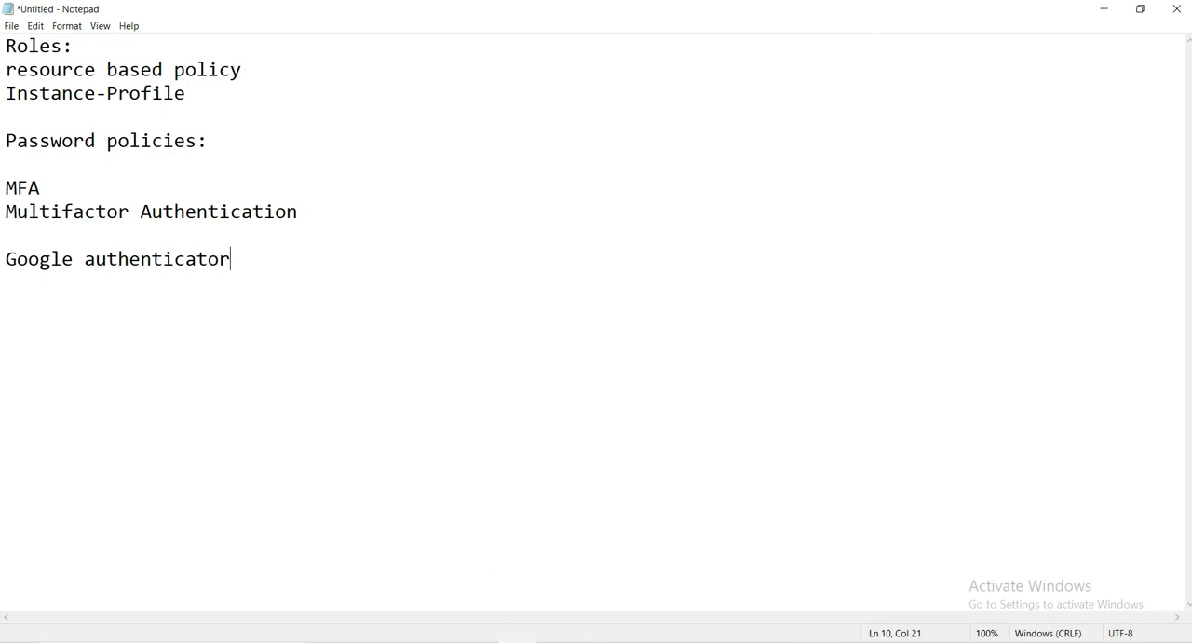
- Switch back to Edge, choose Virtual MFA device as the MFA type and continue to its setup
{"action": "left_click", "coordinate": [519, 641]}
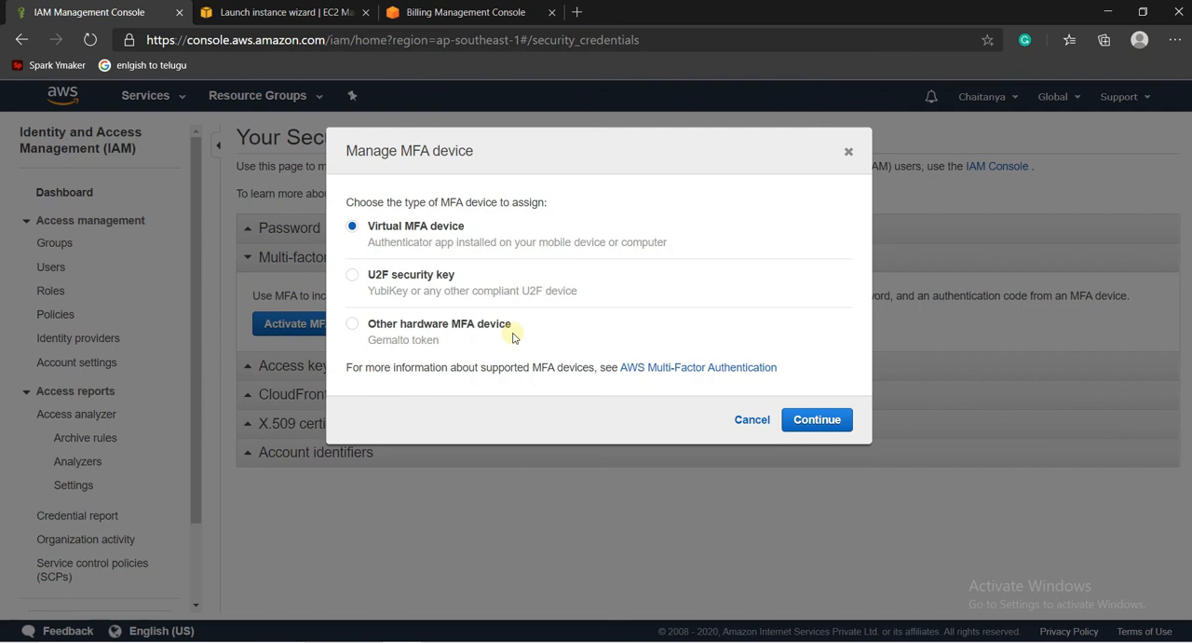
{"action": "left_click", "coordinate": [411, 275]}
{"action": "left_click", "coordinate": [405, 228]}
{"action": "left_click", "coordinate": [835, 421]}
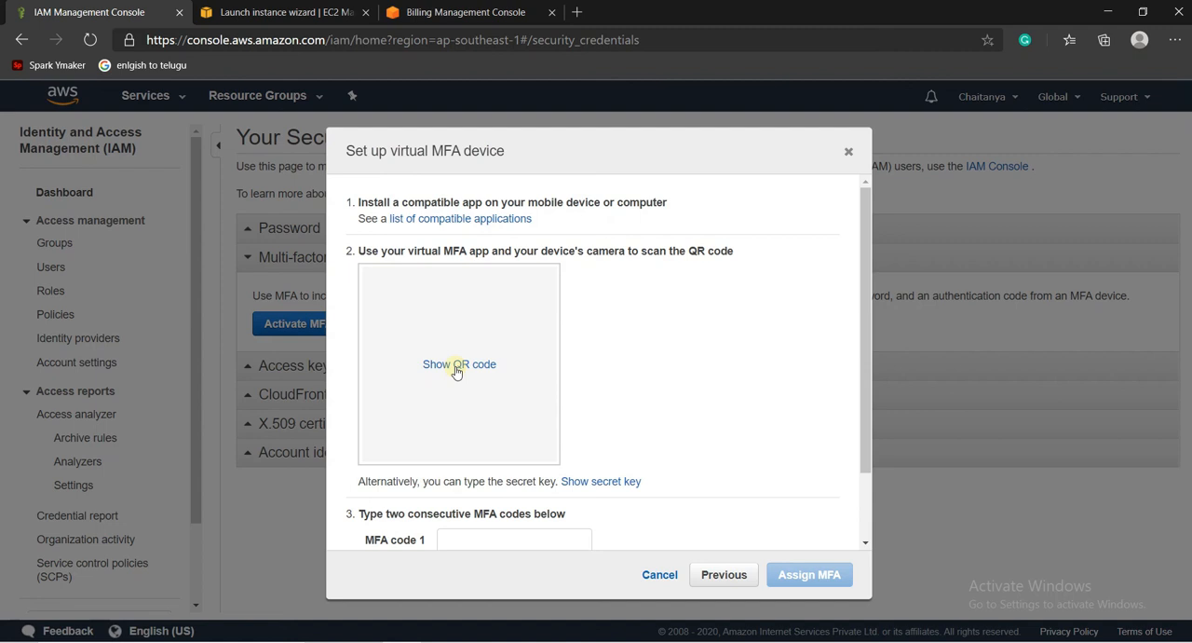
- Show the QR code for the virtual MFA device, review the MFA code fields, and cancel the setup
{"action": "left_click", "coordinate": [456, 369]}
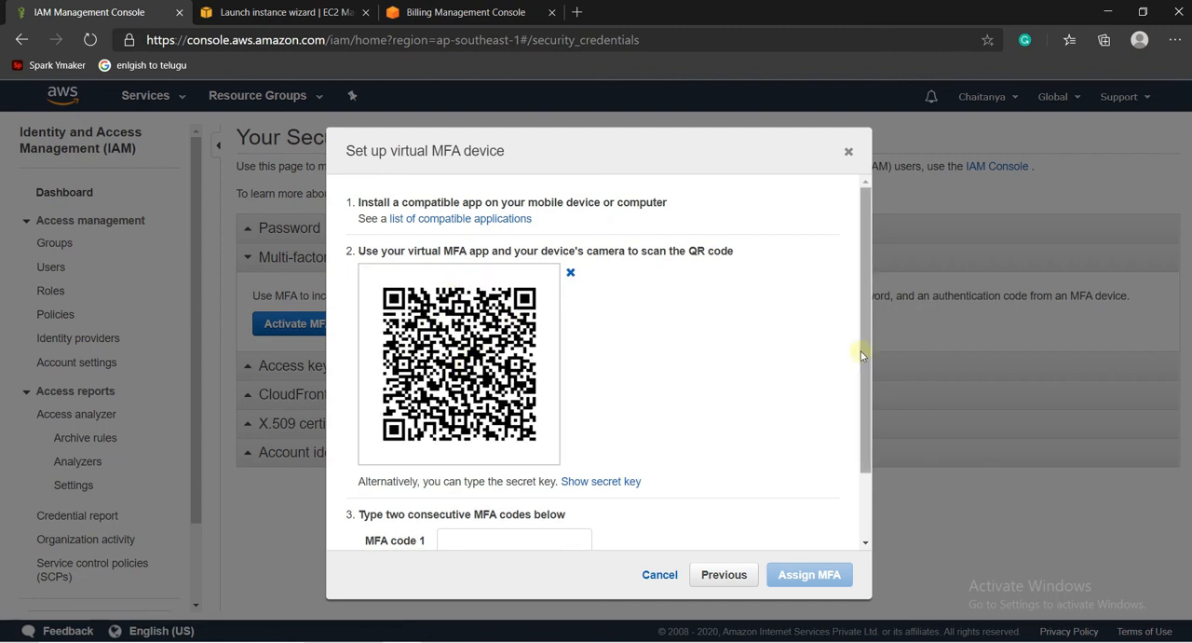
{"action": "scroll", "coordinate": [861, 351], "scroll_direction": "down", "scroll_amount": 2}
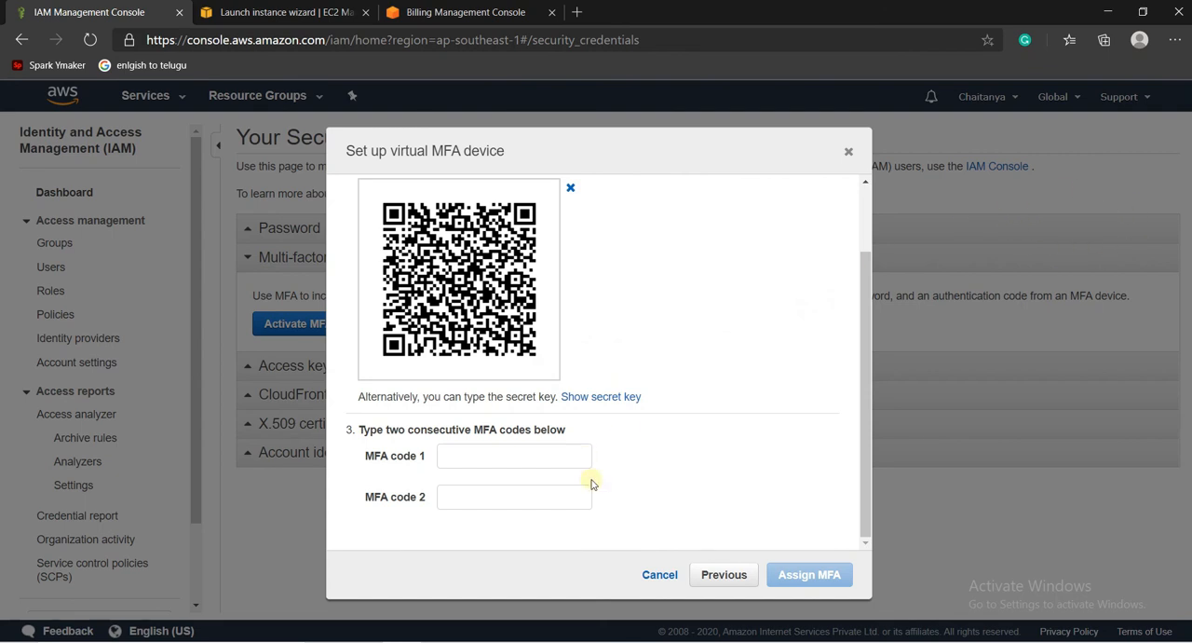
{"action": "left_click", "coordinate": [663, 575]}
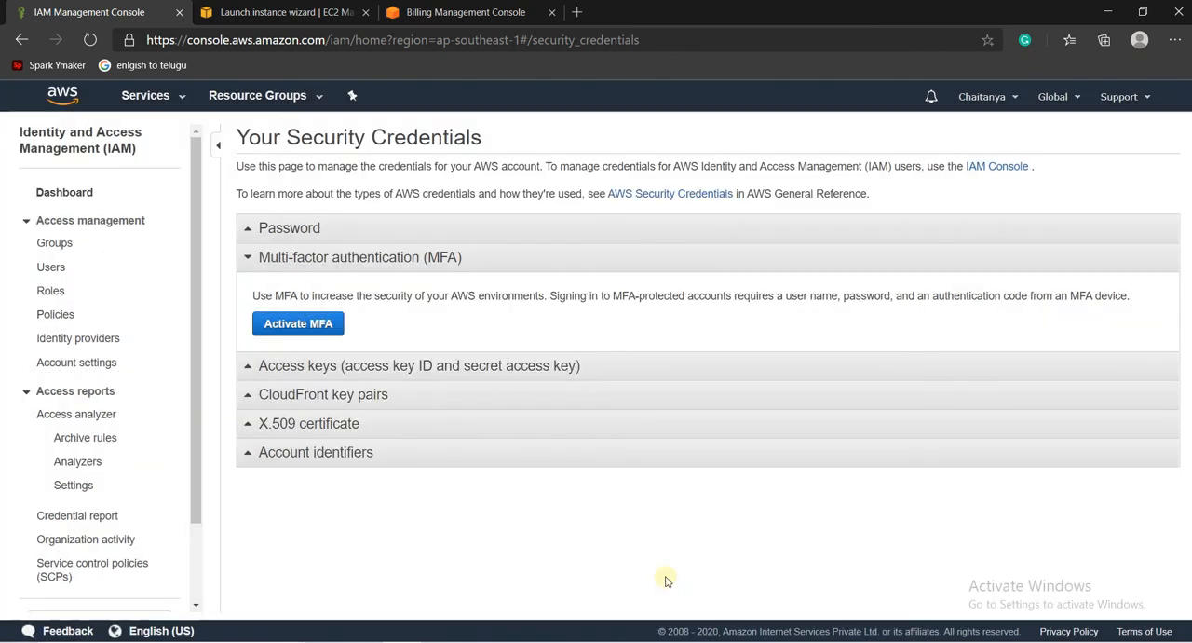